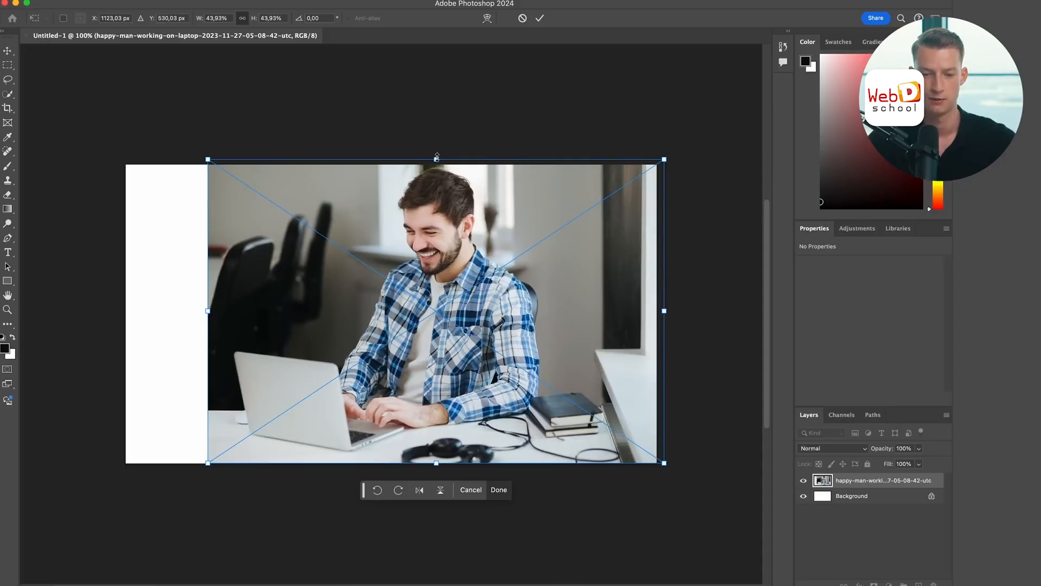
left_click_drag(436, 157, 430, 94)
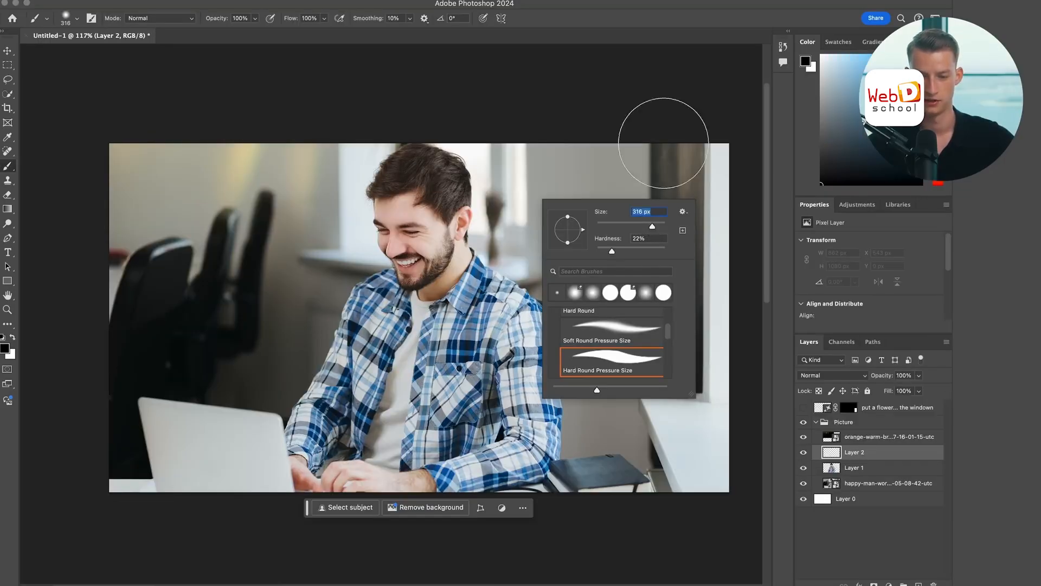
left_click_drag(652, 226, 656, 227)
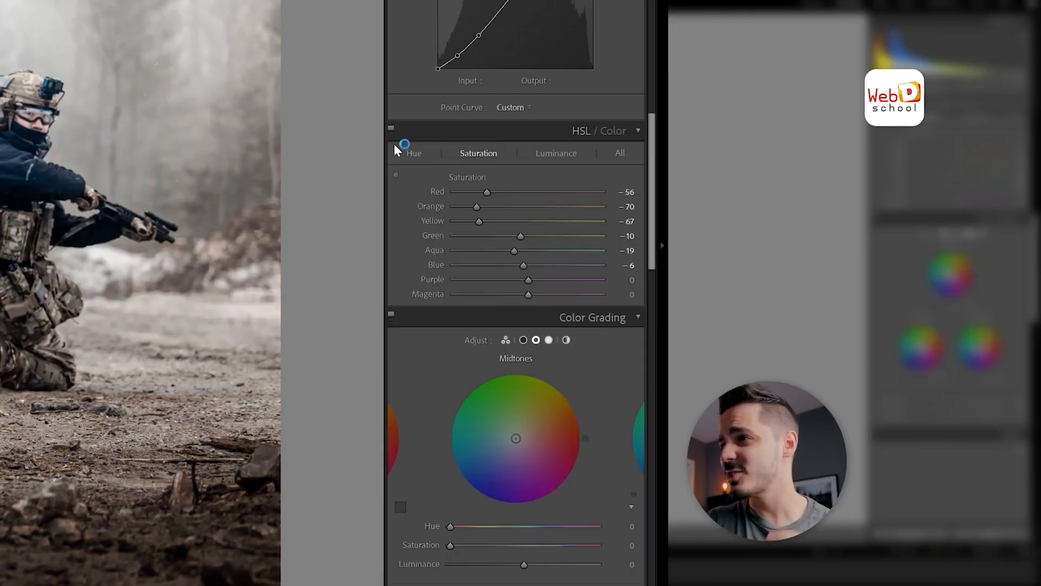
left_click(506, 340)
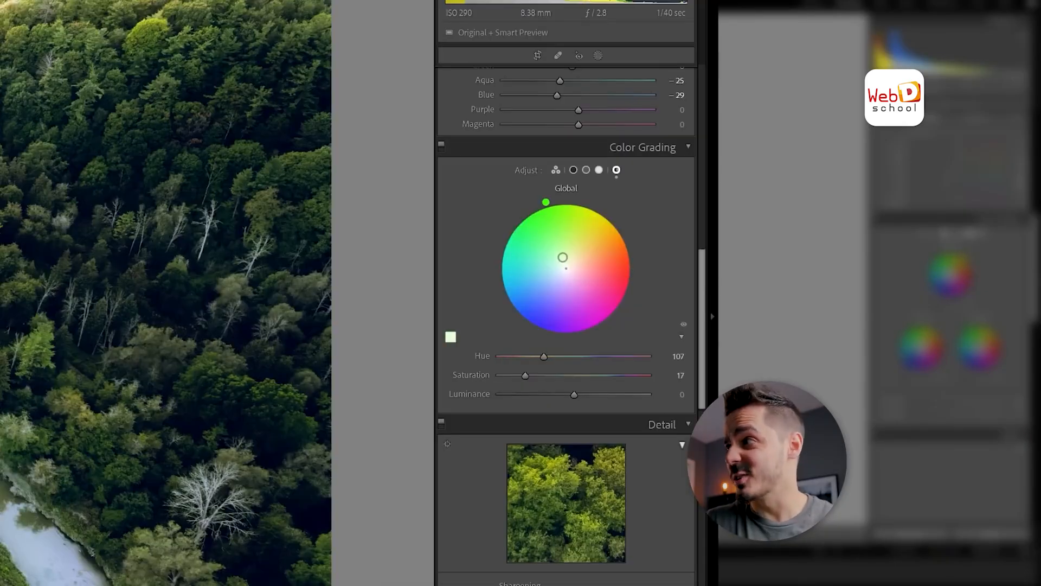
left_click_drag(563, 257, 558, 249)
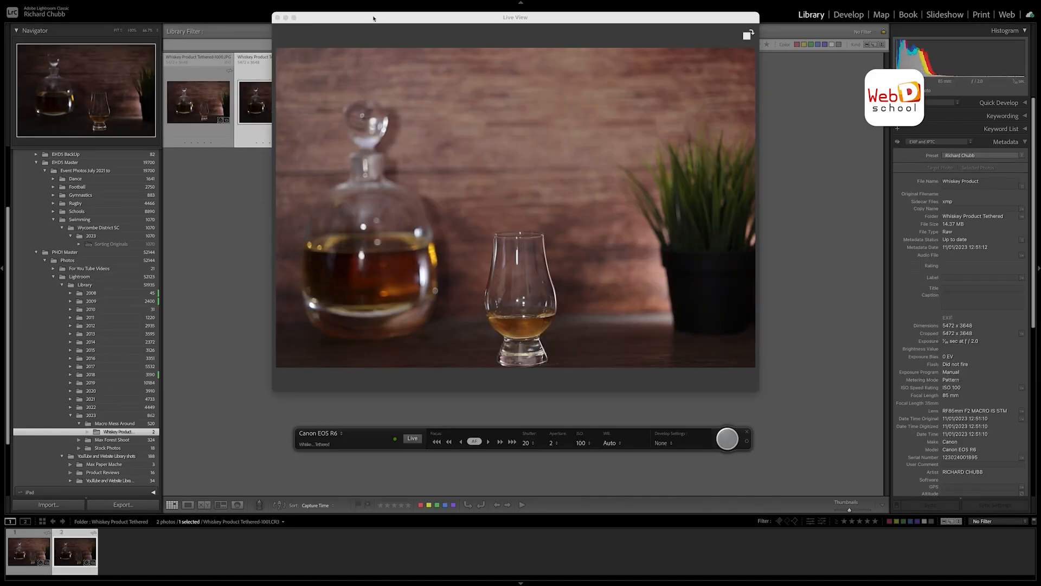
Move the Live View window clear of the tethered whiskey photo thumbnails and open the second capture
left_click_drag(373, 18, 490, 19)
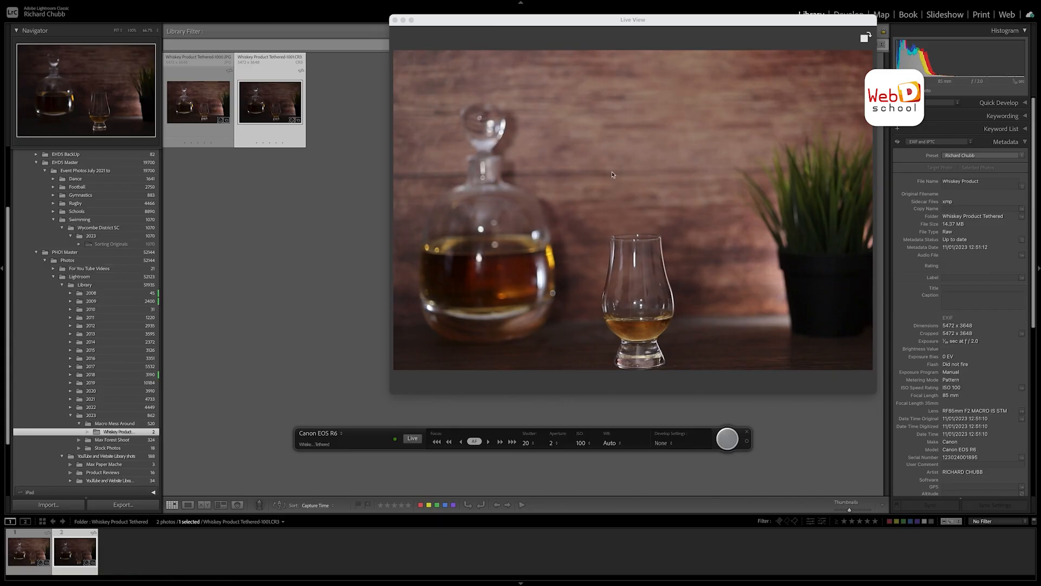
left_click(278, 108)
double_click(277, 108)
left_click_drag(623, 21, 839, 7)
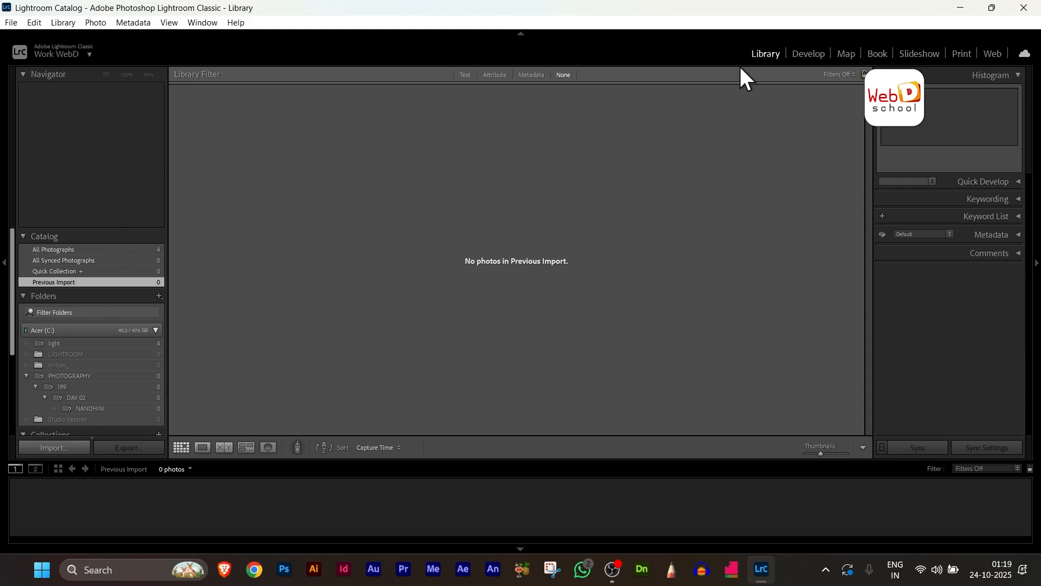
Start creating a new catalog and browse to Desktop as its location
left_click(760, 51)
left_click(801, 52)
left_click(10, 23)
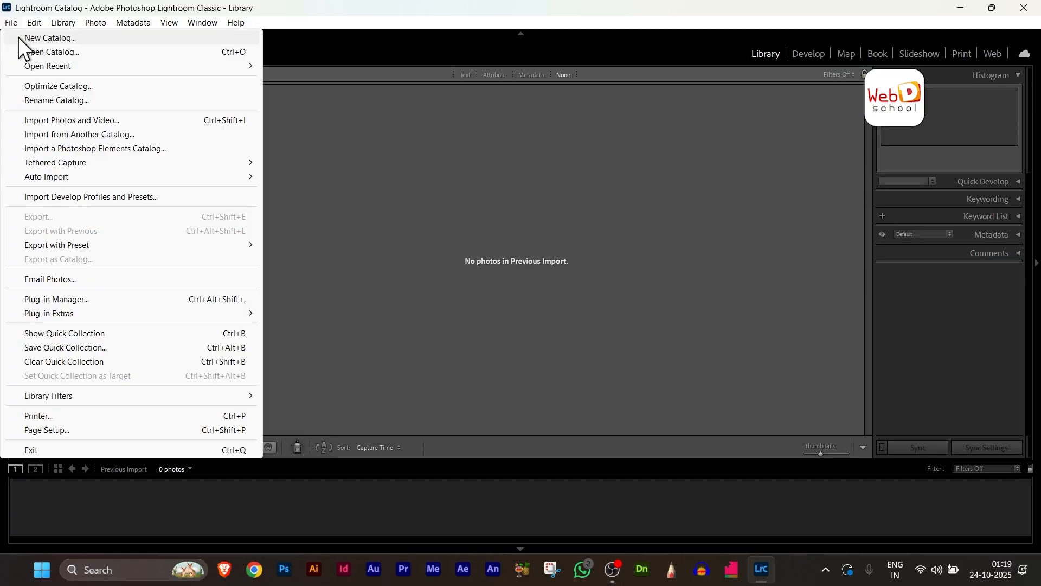
left_click(18, 37)
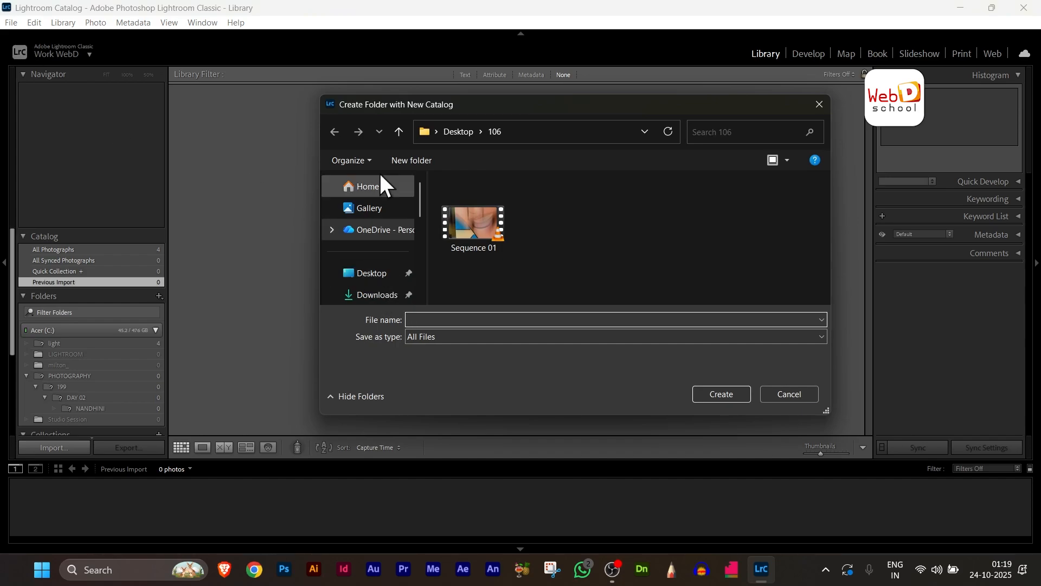
left_click(373, 275)
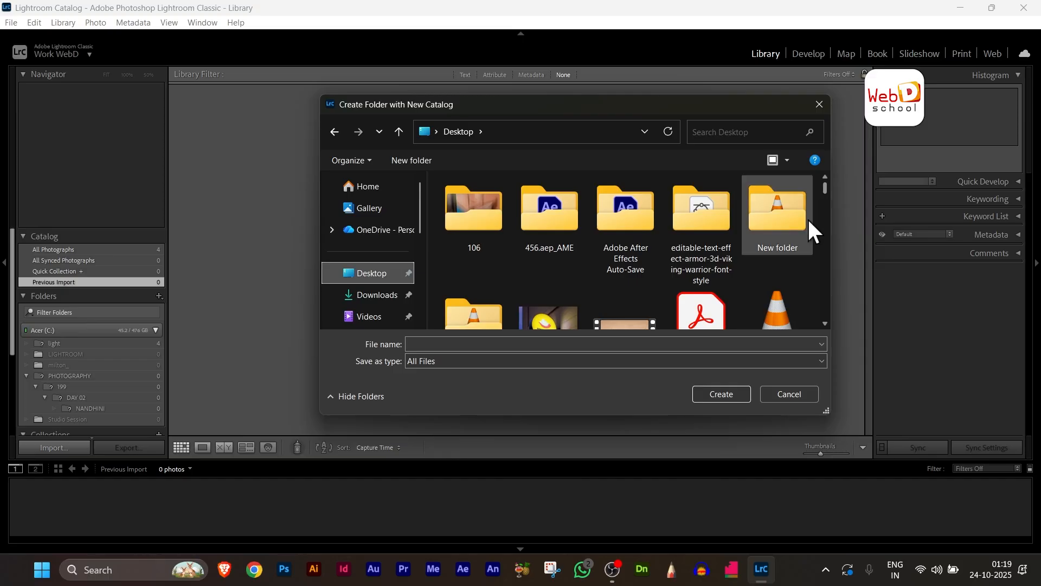
Create a new folder on Desktop and name it LIGHTROOM
left_click(394, 163)
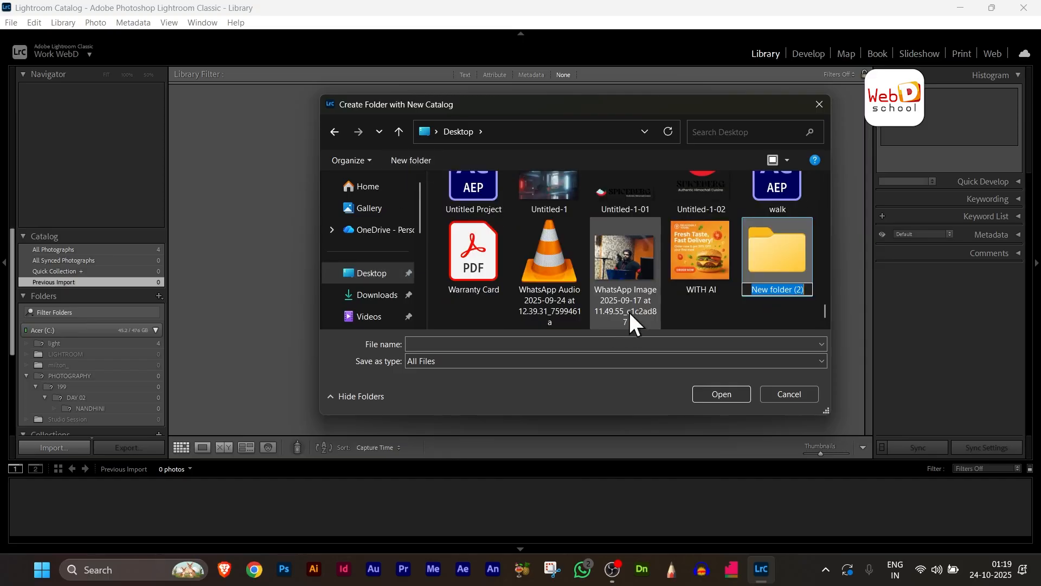
left_click(641, 294)
key("ctrl+shift+n")
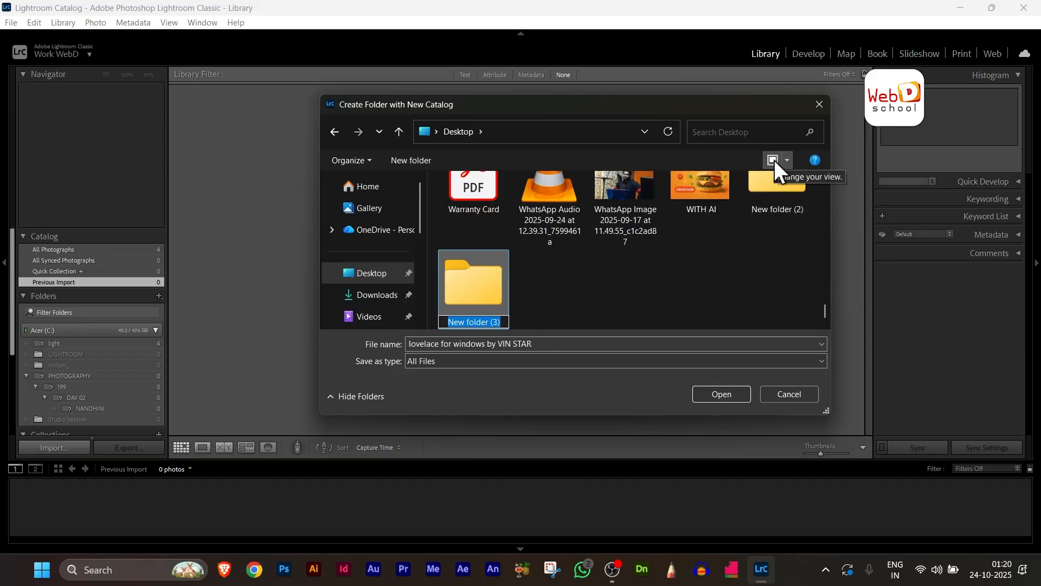
type("LIGHTROOM")
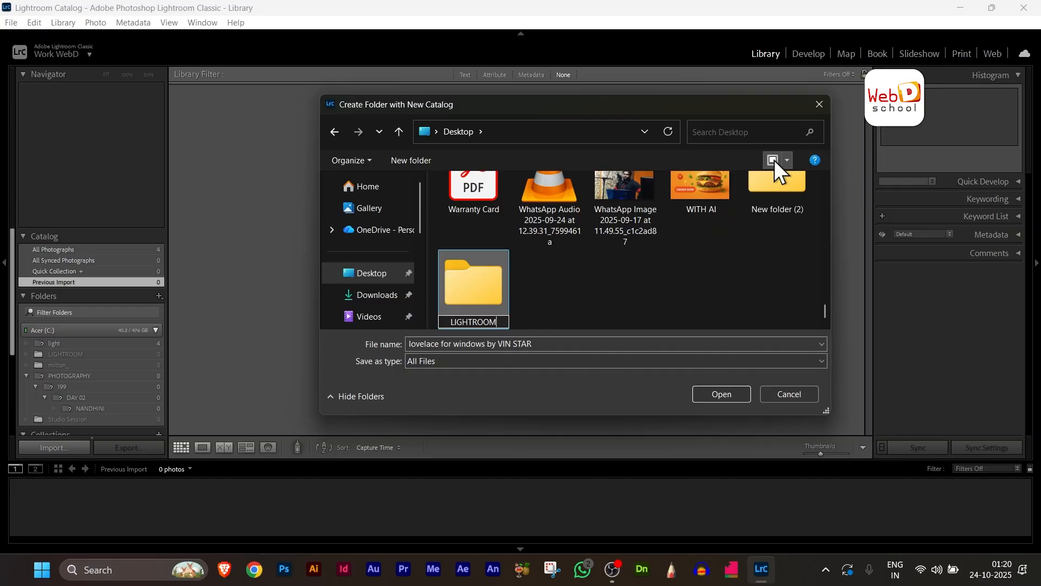
key("Return")
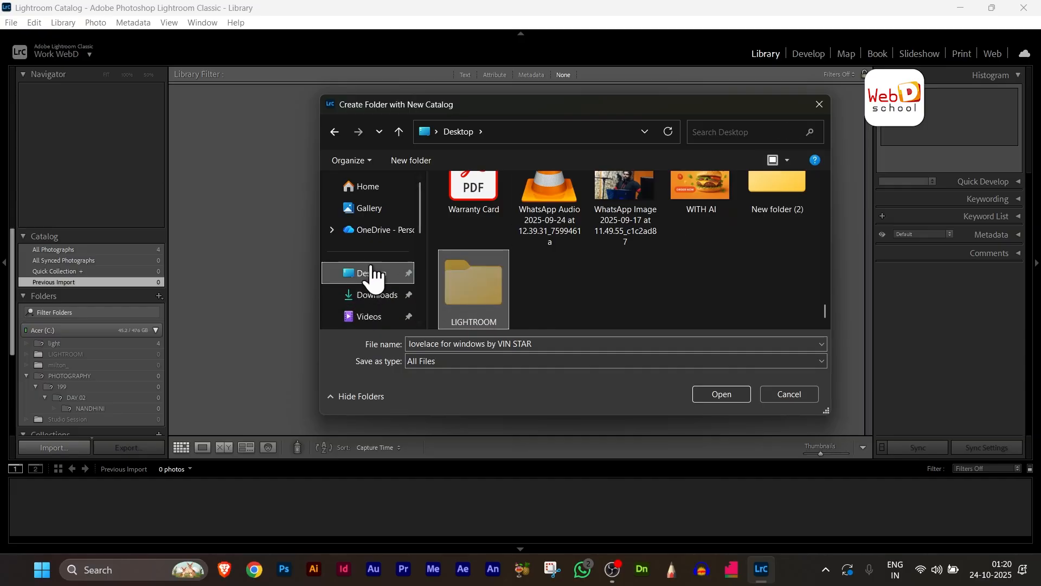
Move the LIGHTROOM folder from Desktop into Documents and open it there
scroll(397, 250, "down", 3)
scroll(397, 249, "up", 2)
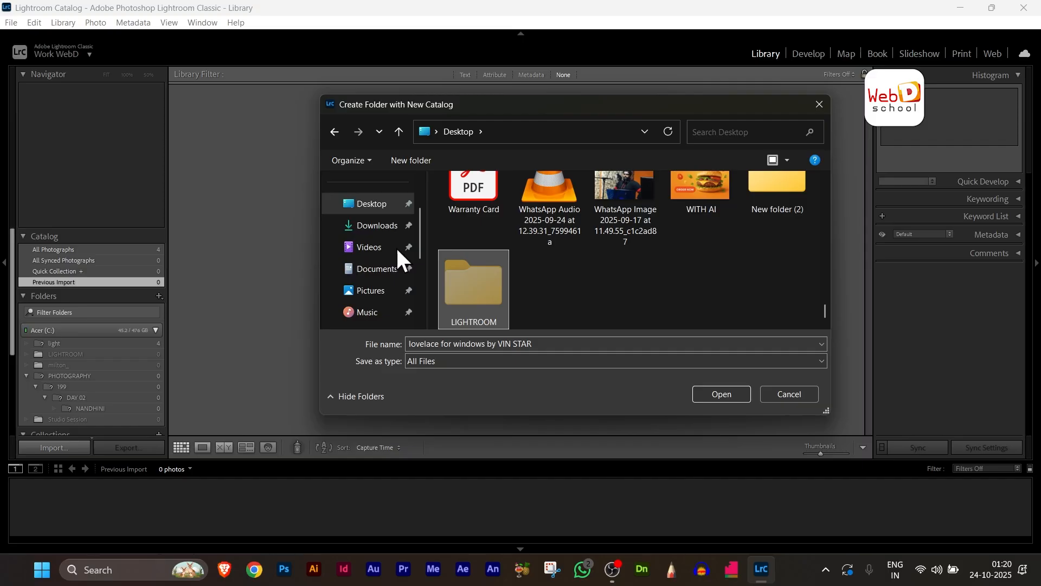
left_click(373, 271)
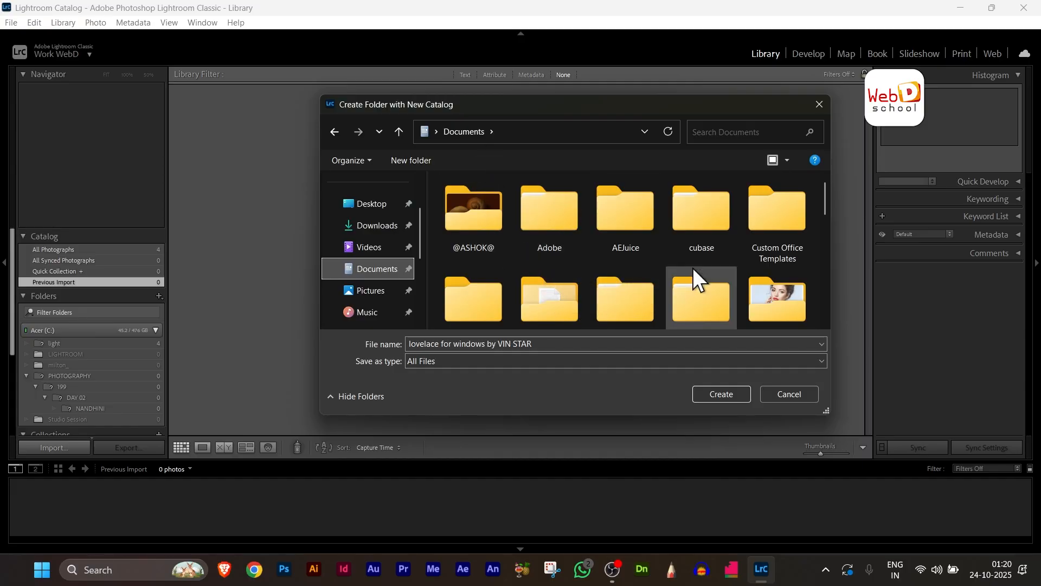
key("ctrl+v")
left_click(761, 264)
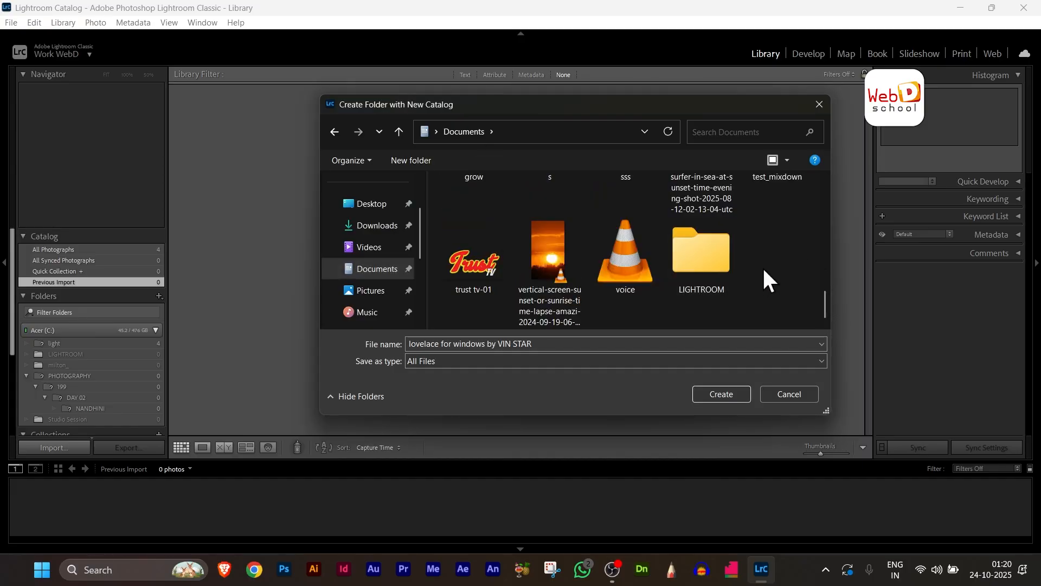
double_click(708, 258)
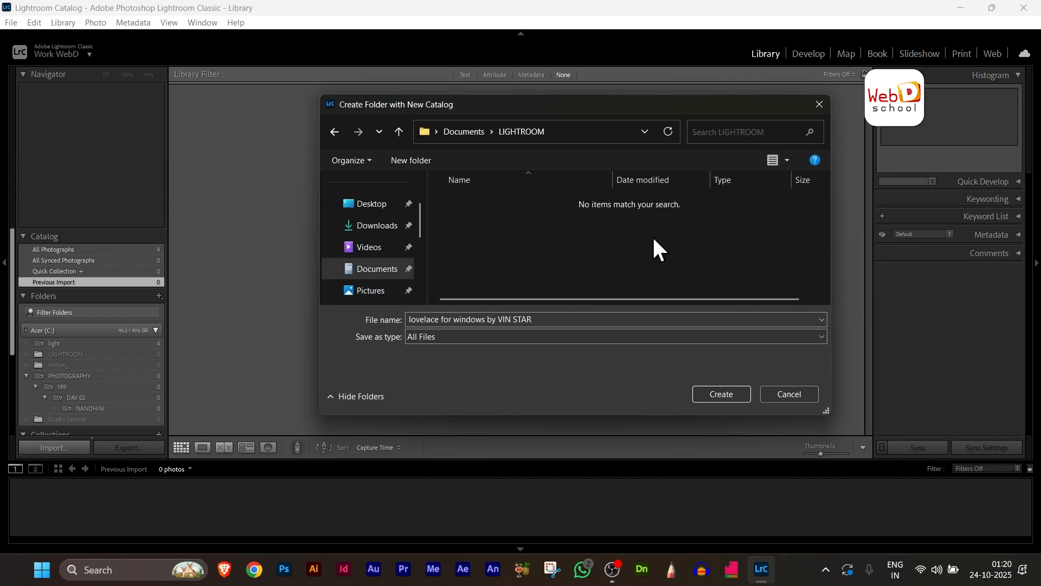
key("super+e")
left_click(66, 265)
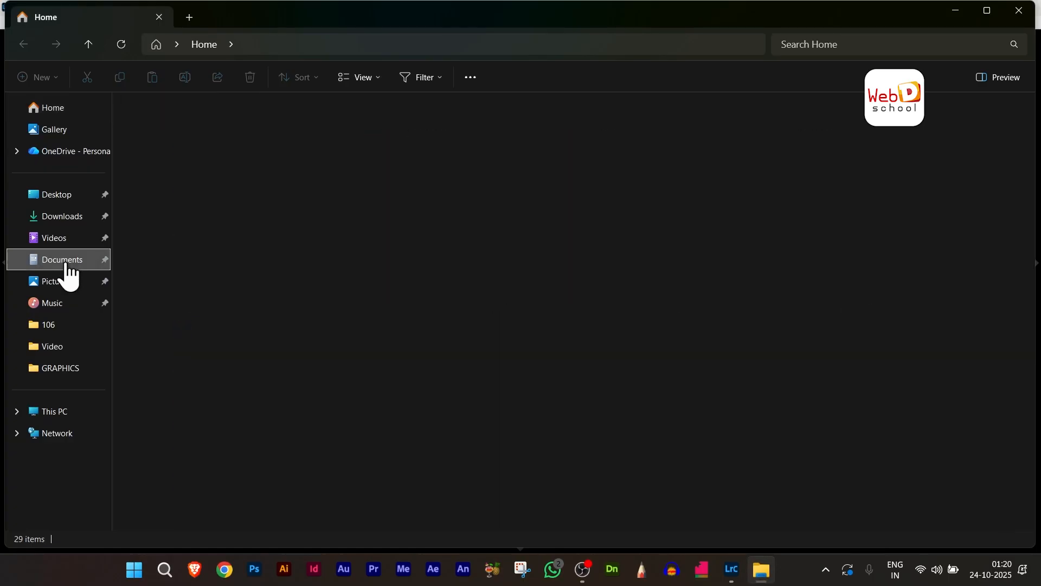
left_click(64, 218)
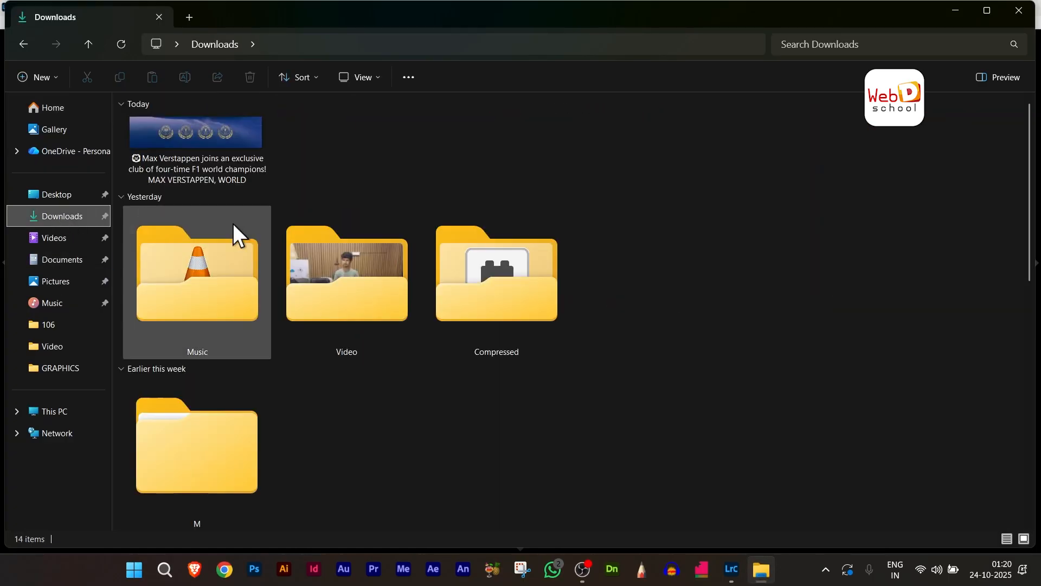
scroll(895, 291, "down", 10)
scroll(894, 290, "up", 4)
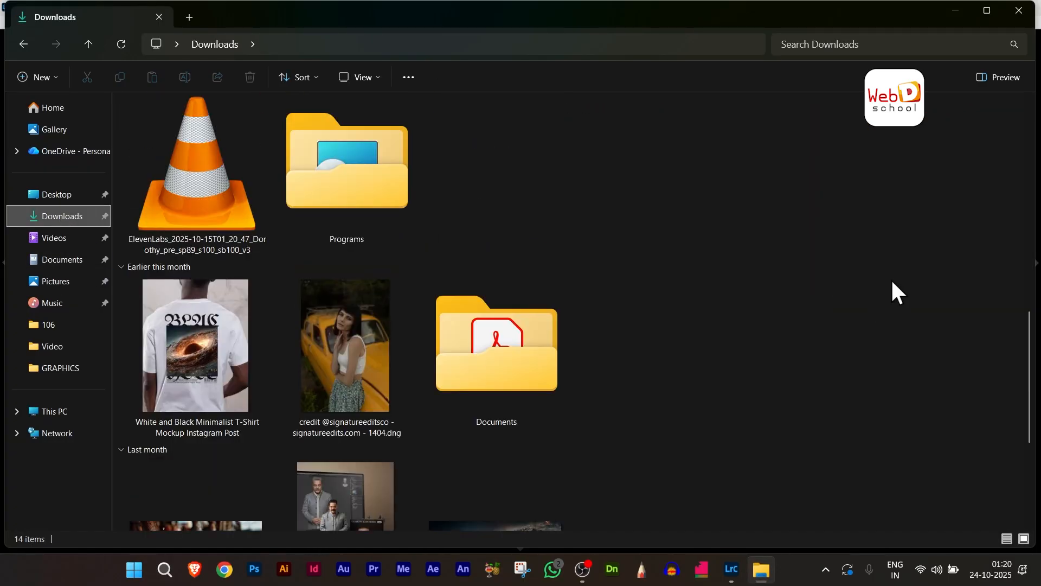
left_click(351, 352)
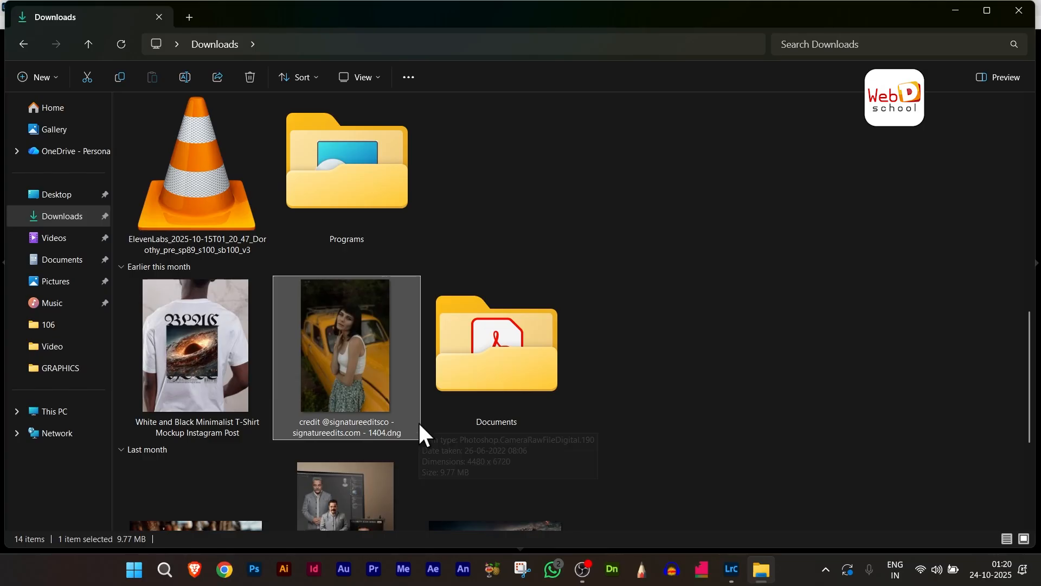
key("ctrl+c")
key("alt+Tab")
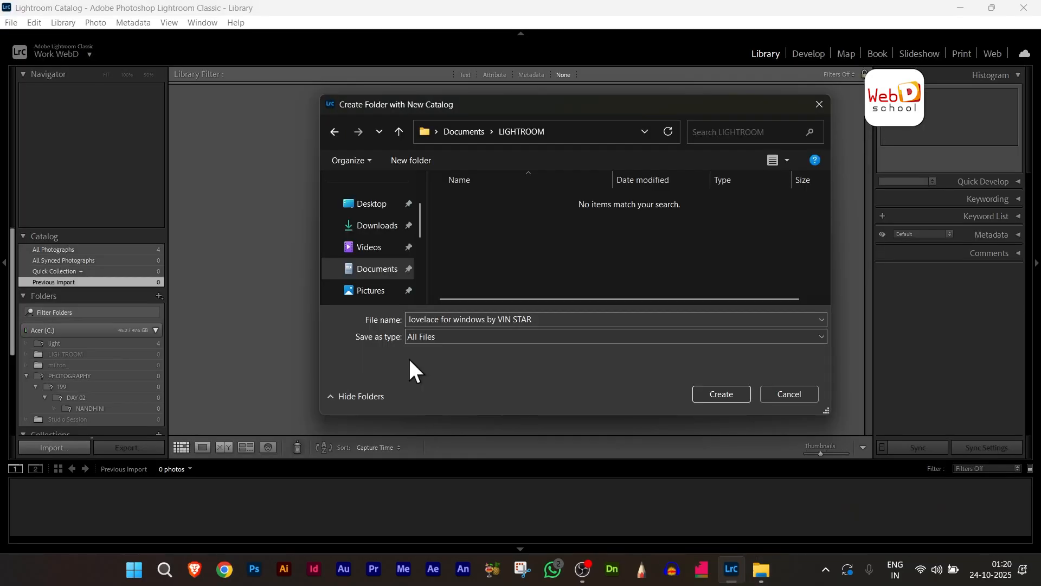
Paste the copied DNG photo into the LIGHTROOM folder in Documents and cancel the new catalog dialog
left_click(617, 238)
key("ctrl+v")
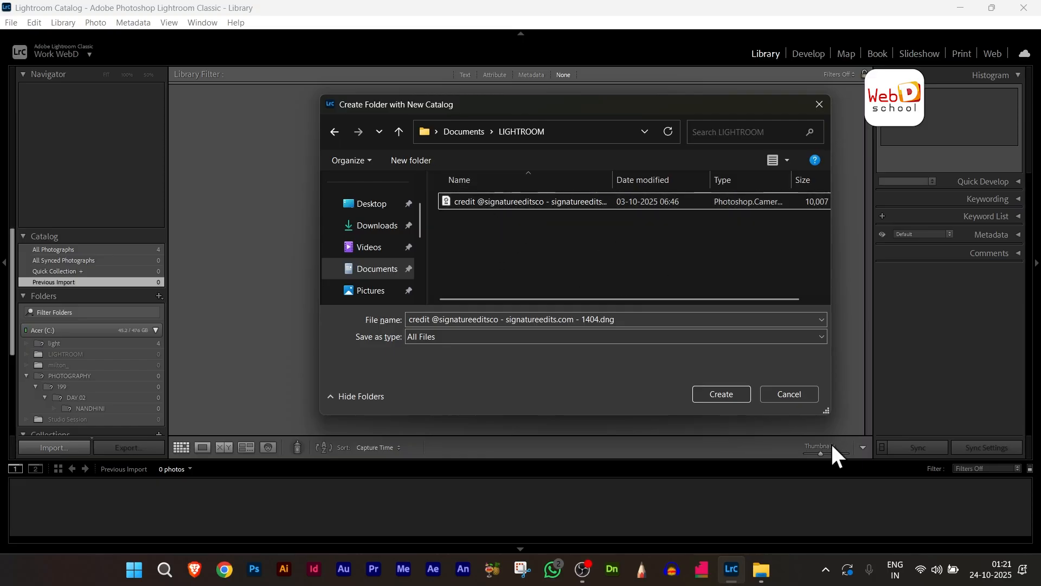
left_click(791, 395)
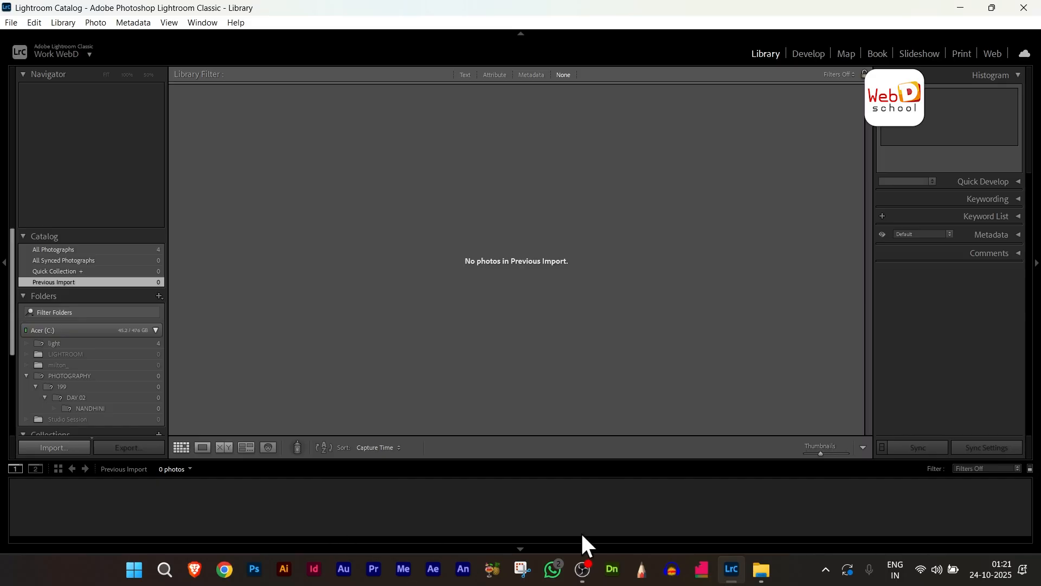
Start creating a new catalog again and choose the LIGHTROOM folder in Documents as its location
left_click(13, 22)
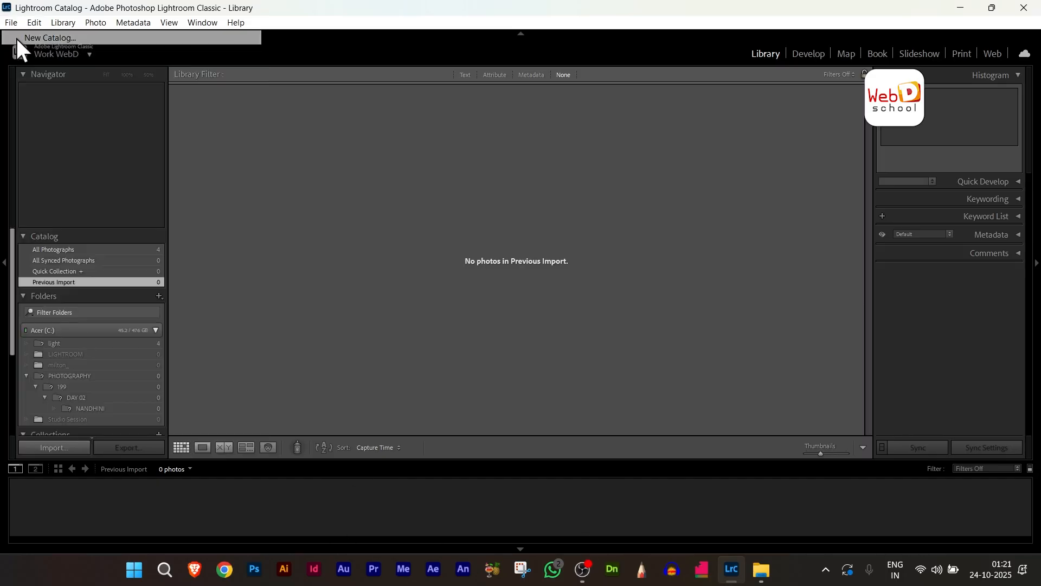
left_click(16, 38)
scroll(412, 295, "down", 3)
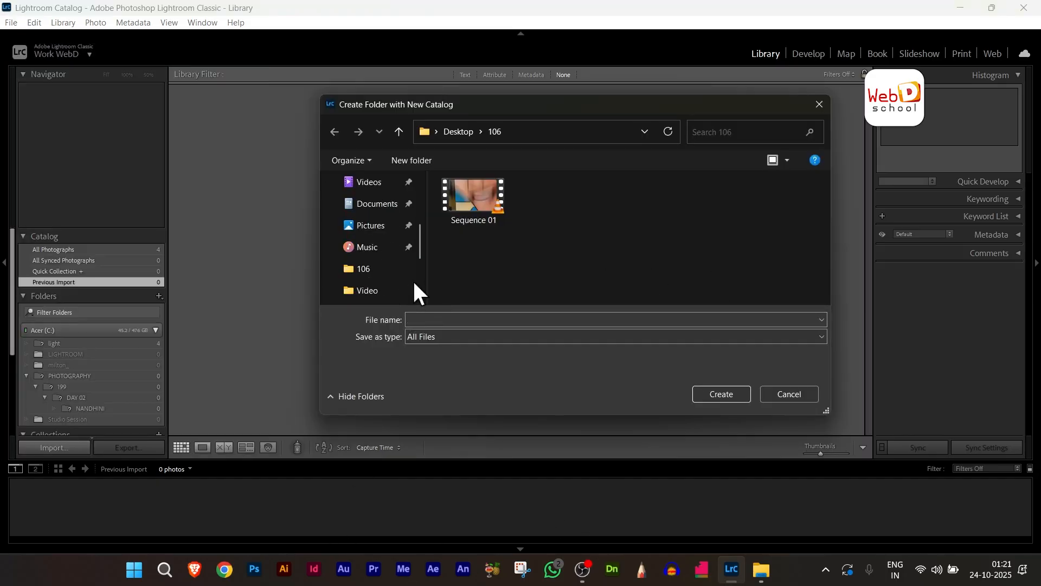
left_click(373, 204)
scroll(762, 241, "down", 1)
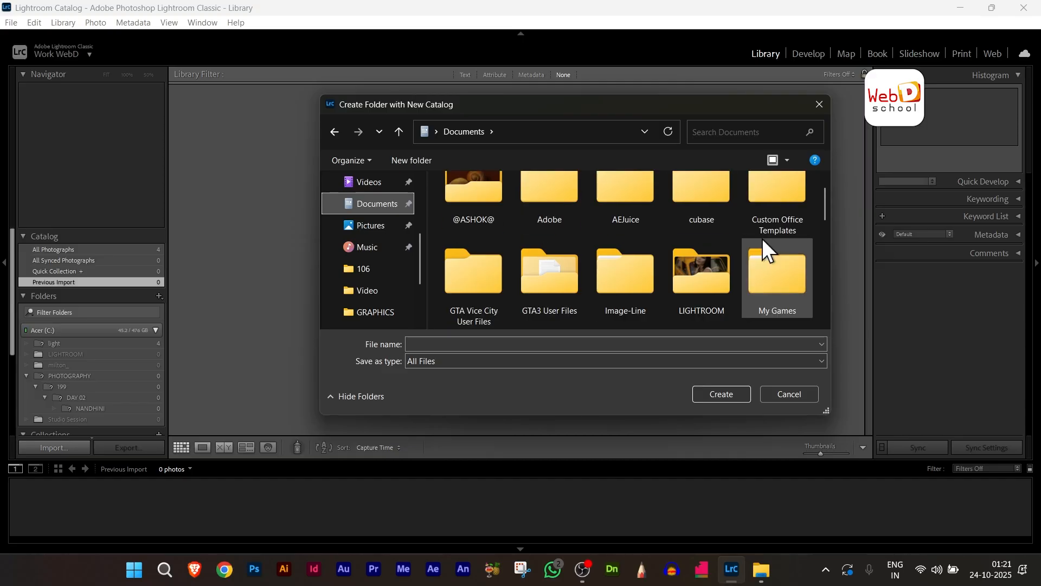
double_click(693, 279)
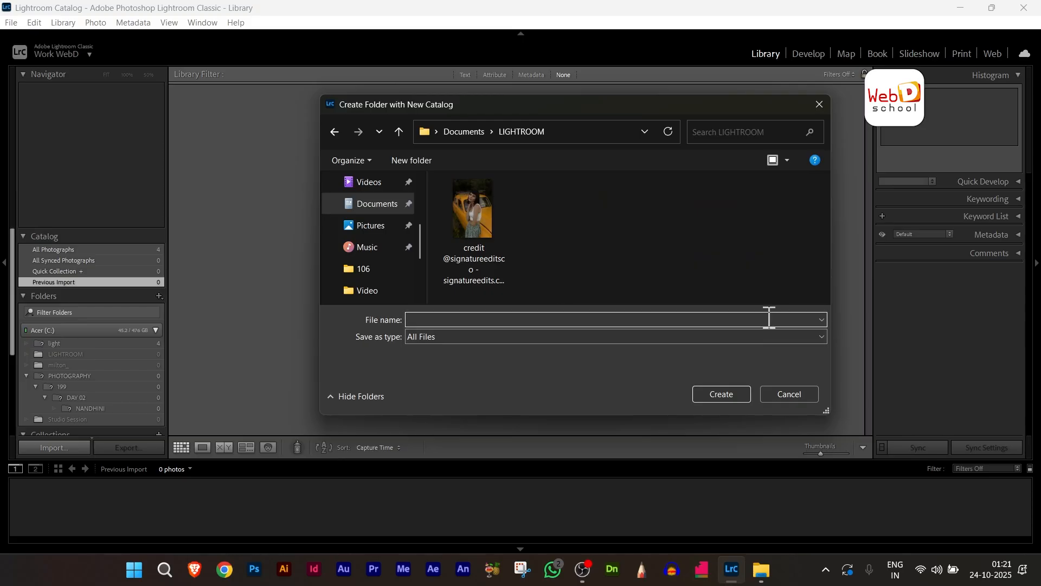
Name the catalog WEBD SCHOOL, create it, and skip backing up the old catalog this time
type("IMAGE")
key("ctrl+a")
type("WEBD SCHOOL")
left_click(725, 395)
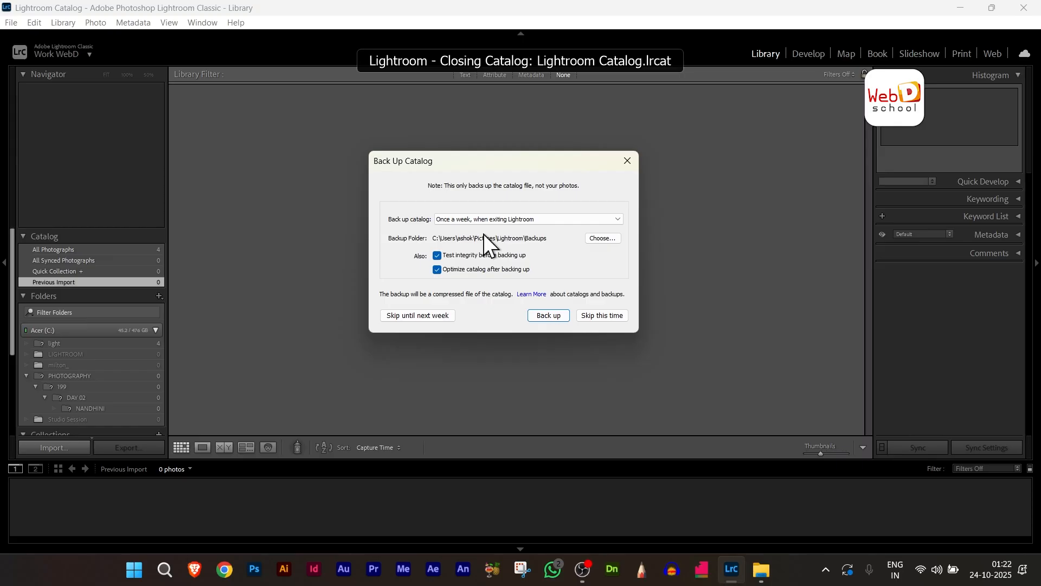
left_click(605, 320)
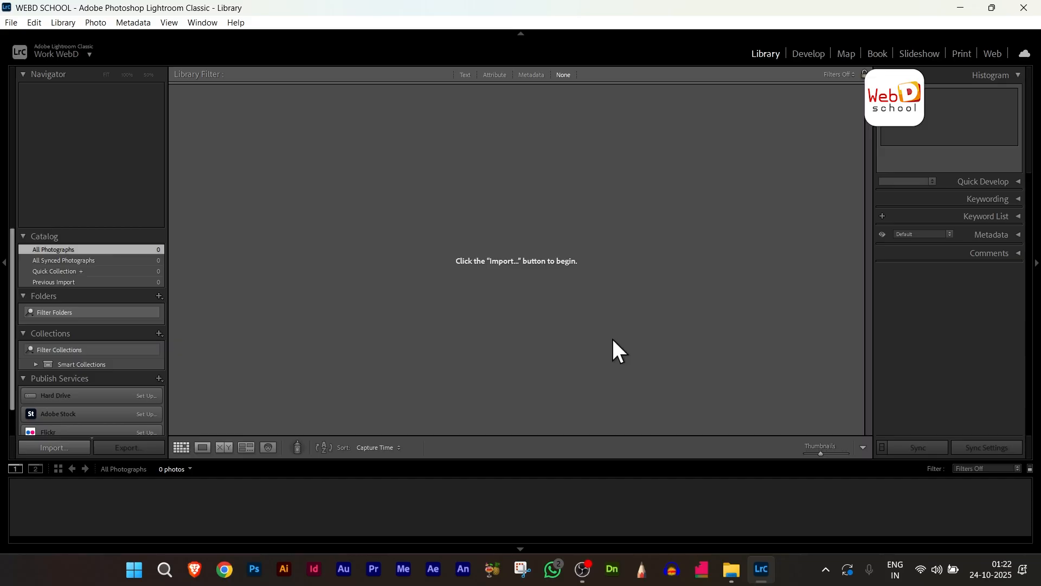
Switch to File Explorer and open the LIGHTROOM folder in Documents to check the new catalog's files
left_click(731, 569)
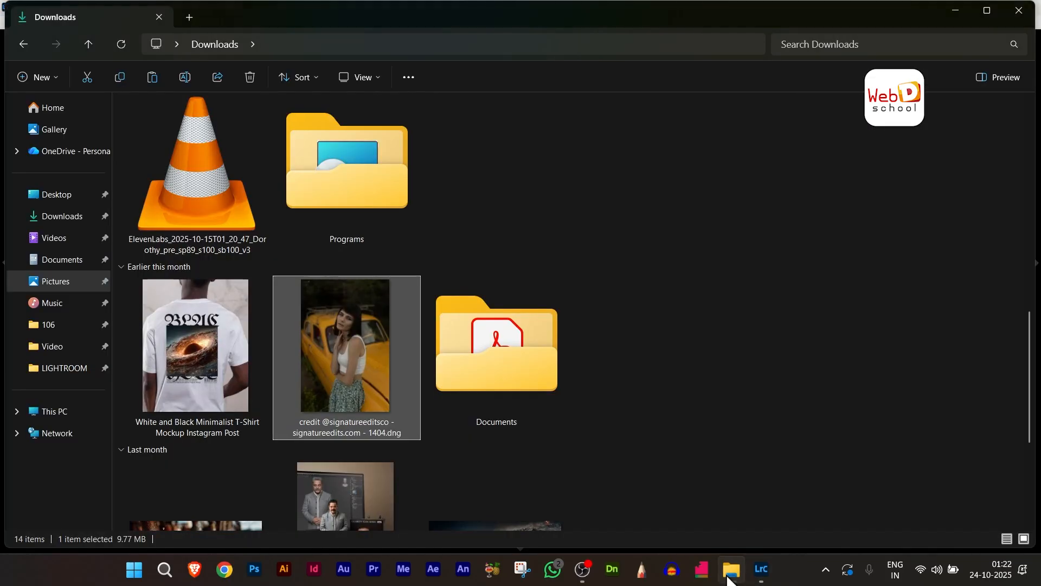
left_click(52, 237)
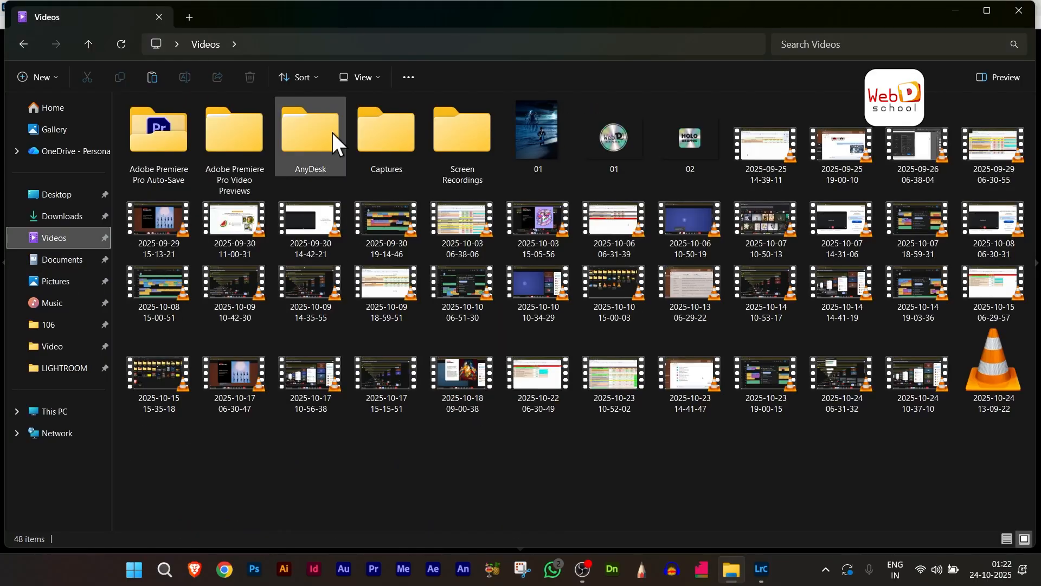
left_click(64, 260)
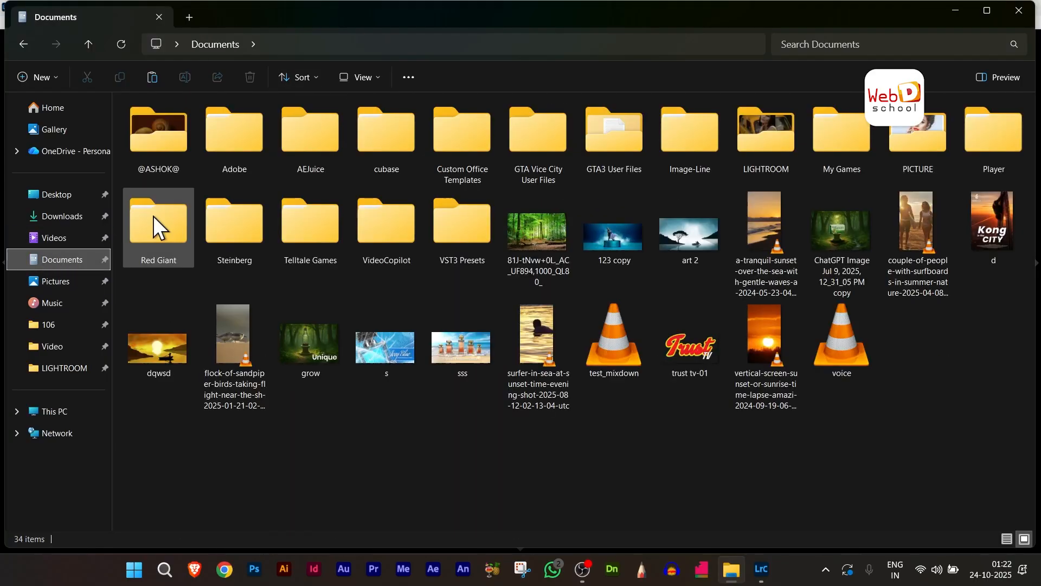
left_click(181, 134)
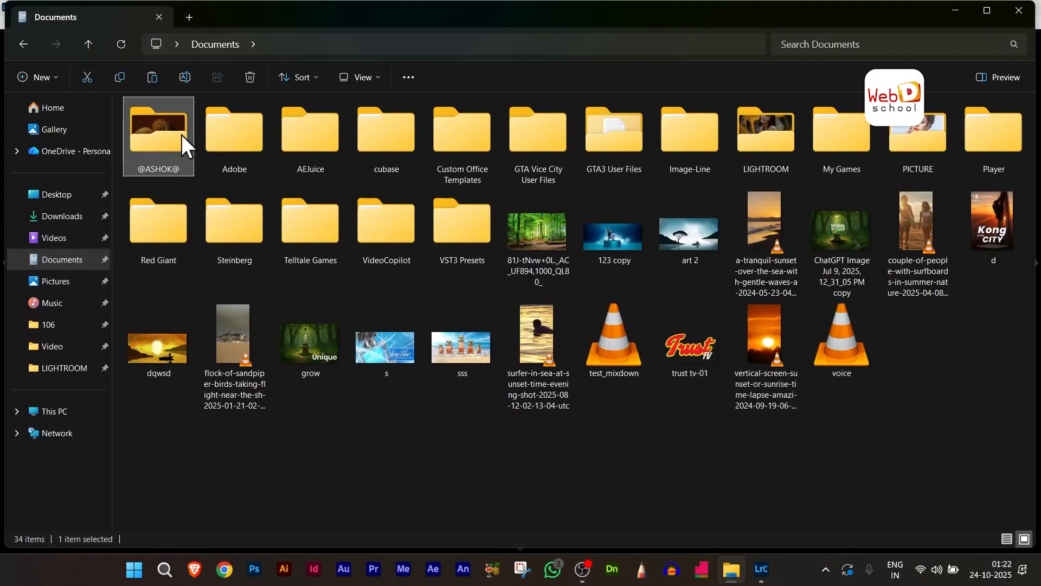
double_click(754, 138)
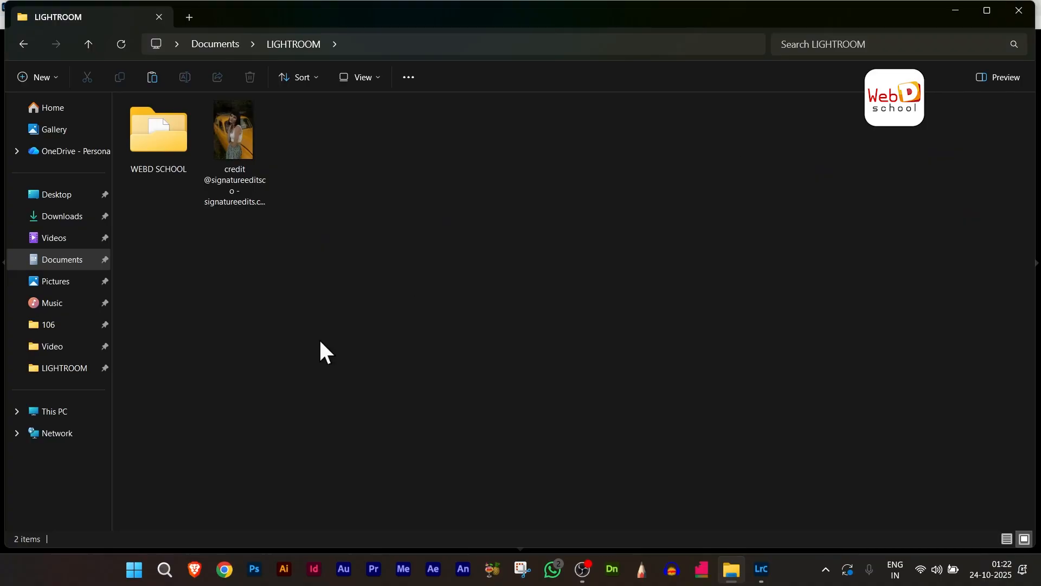
Open the WEBD SCHOOL folder, examine its catalog file with larger icons, and return to Lightroom Classic
double_click(156, 143)
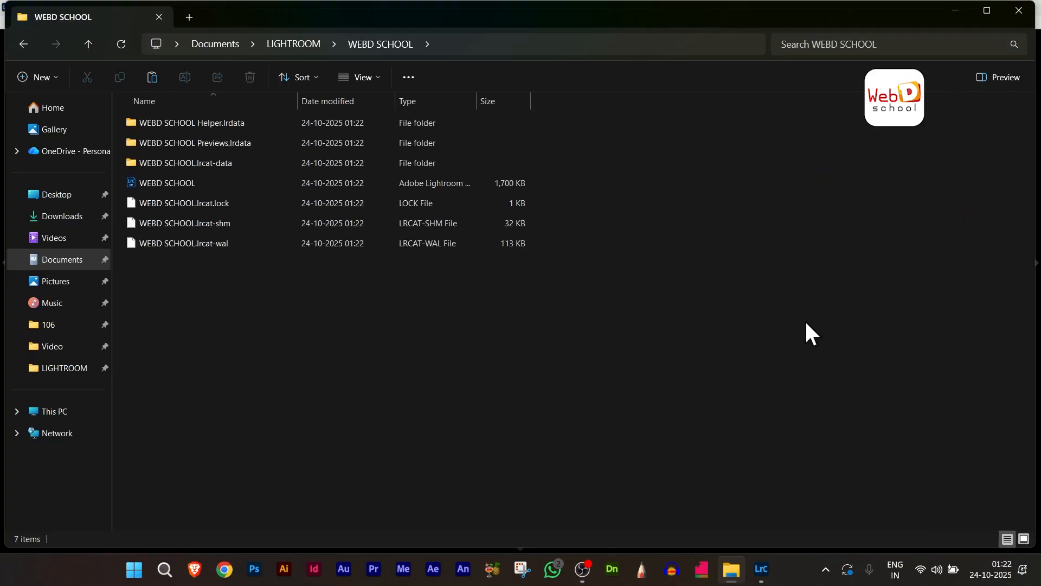
scroll(708, 351, "up", 5)
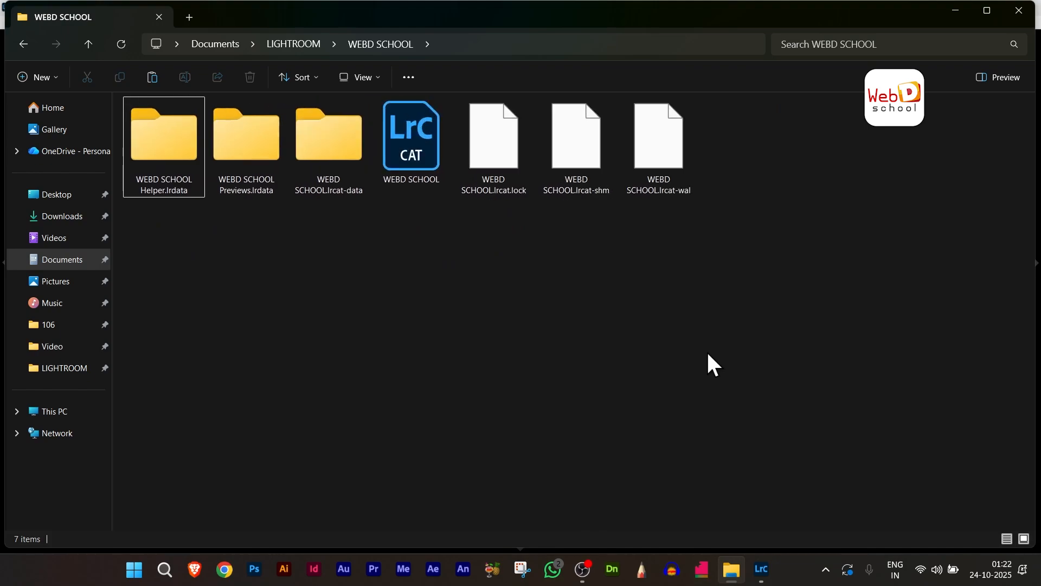
left_click(401, 142)
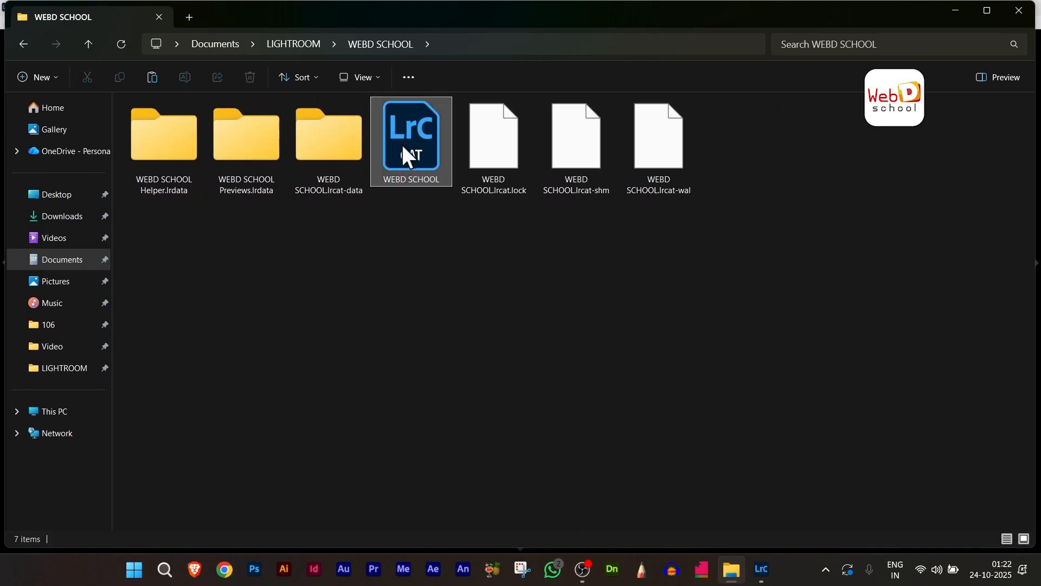
left_click(955, 9)
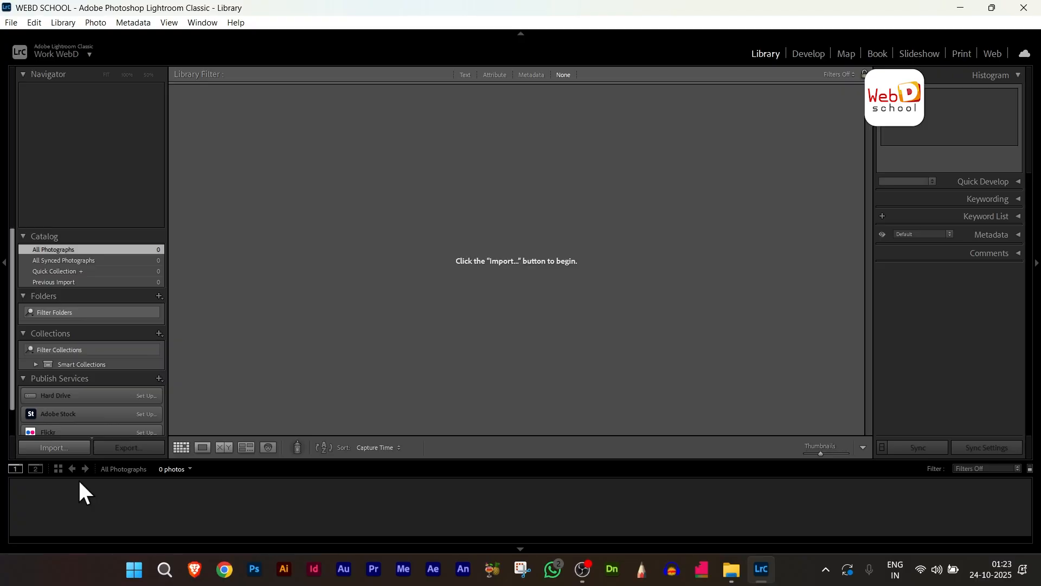
Start a photo import and choose the LIGHTROOM folder in Documents on drive C as the source
left_click(51, 446)
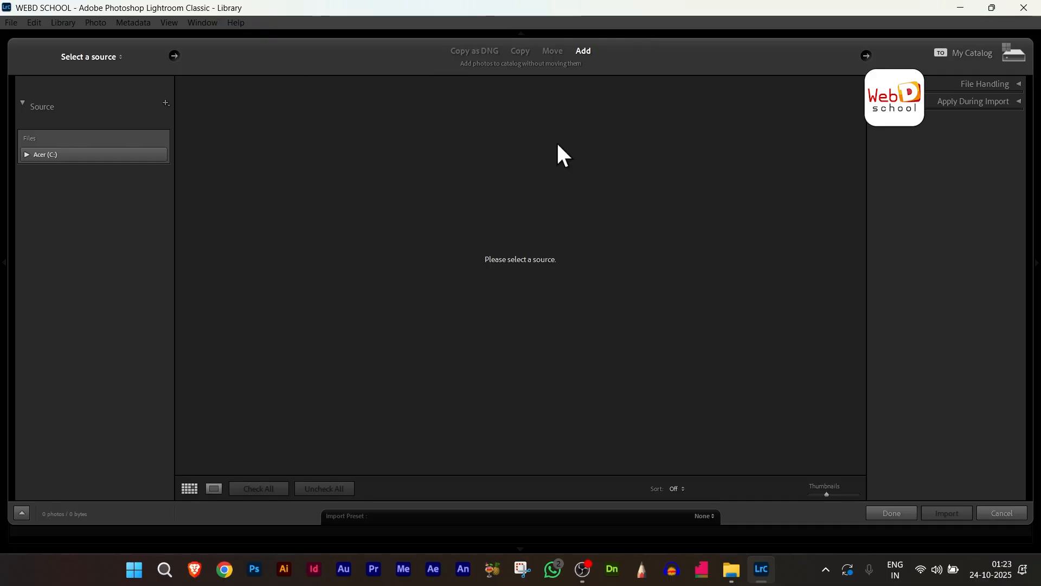
left_click(26, 155)
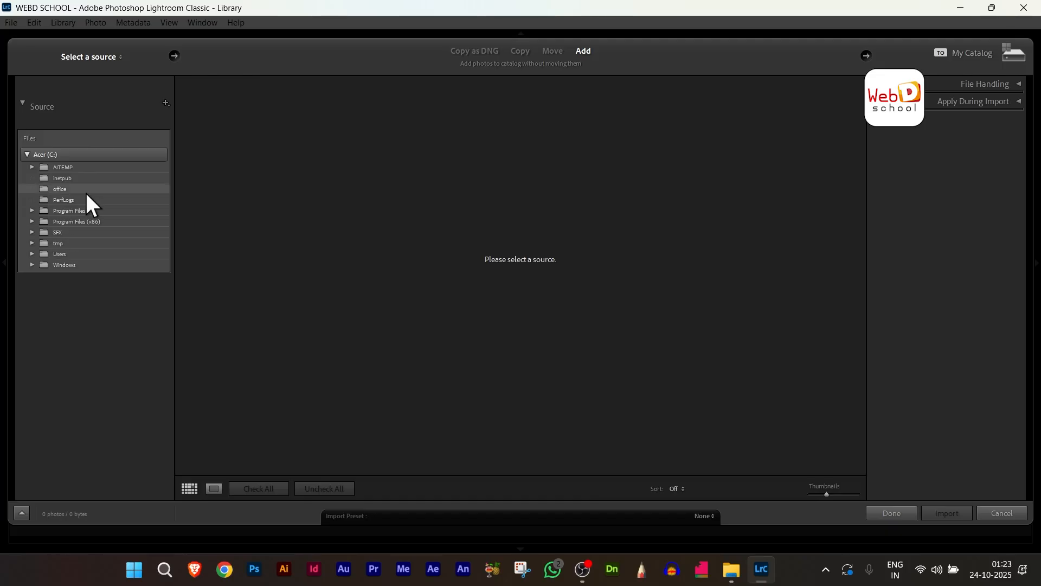
left_click(32, 254)
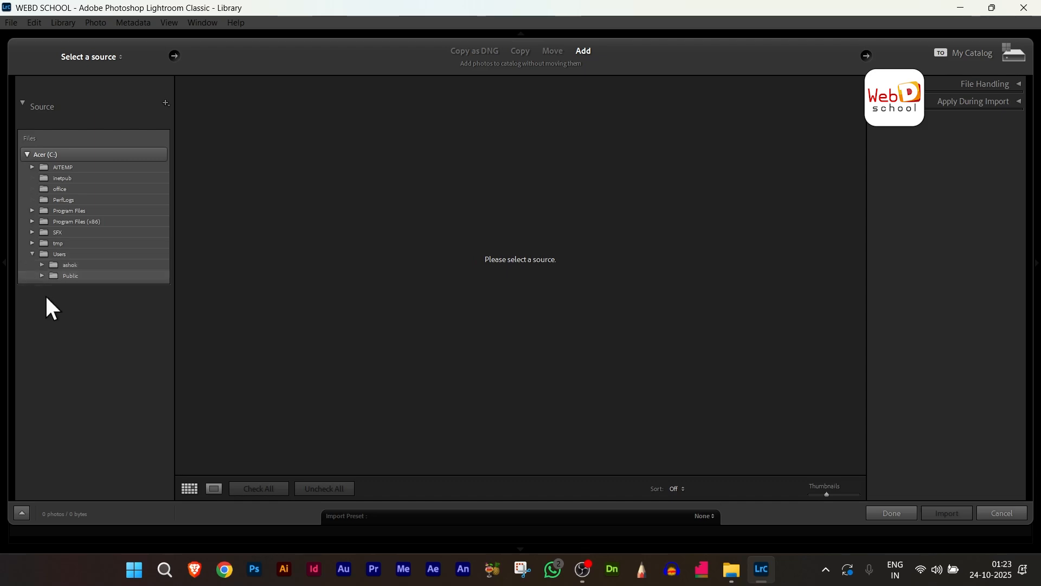
left_click(39, 264)
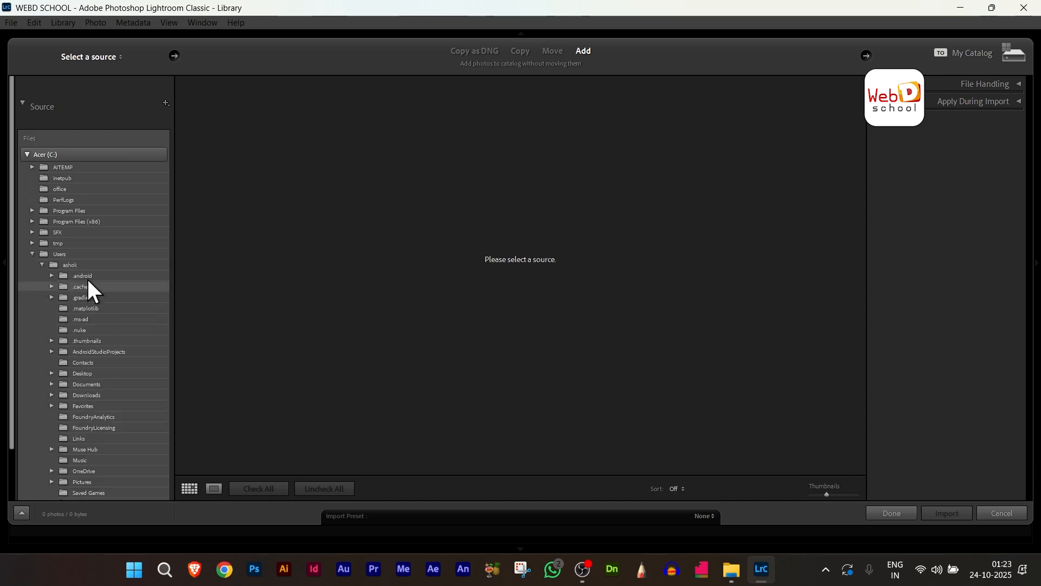
left_click(51, 384)
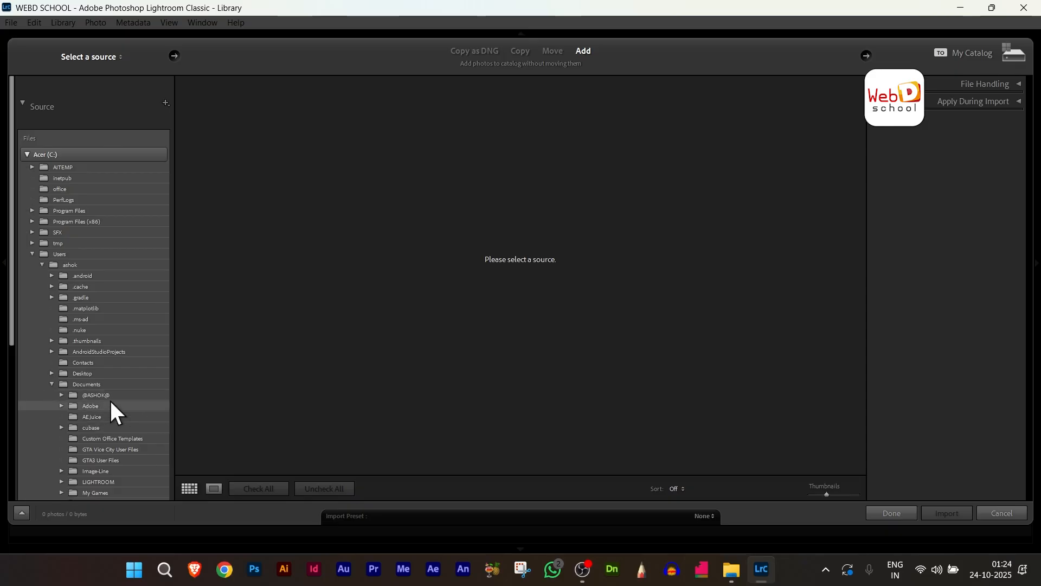
scroll(111, 401, "down", 2)
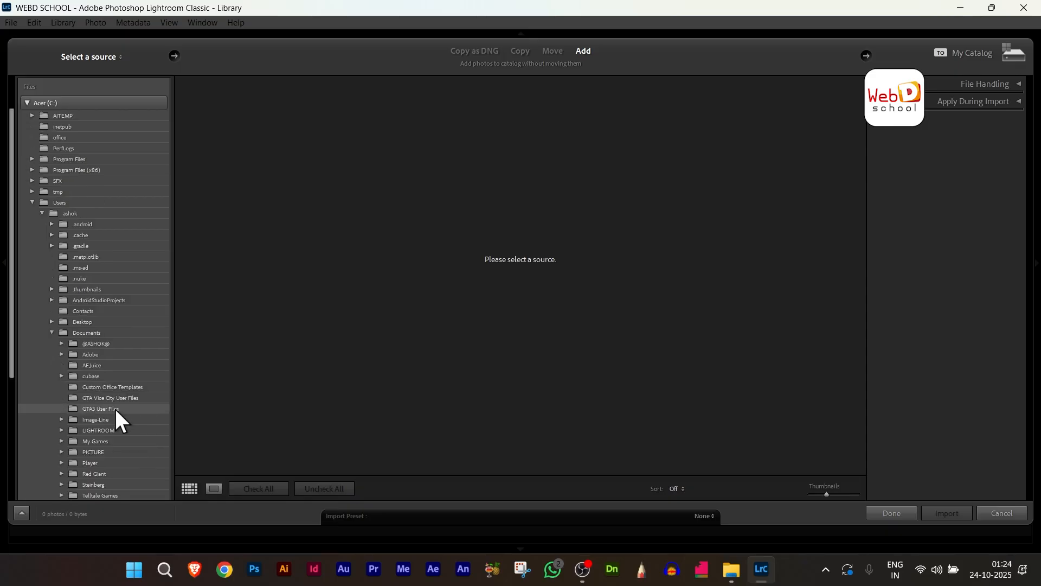
left_click(88, 431)
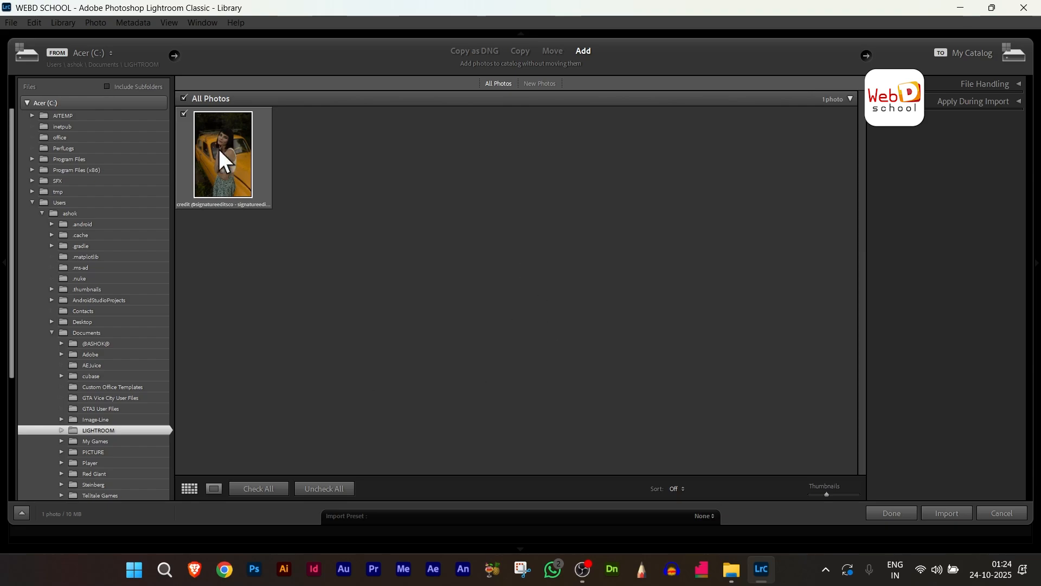
Keep the DNG photo marked for import and add it to the catalog without moving it
left_click(183, 114)
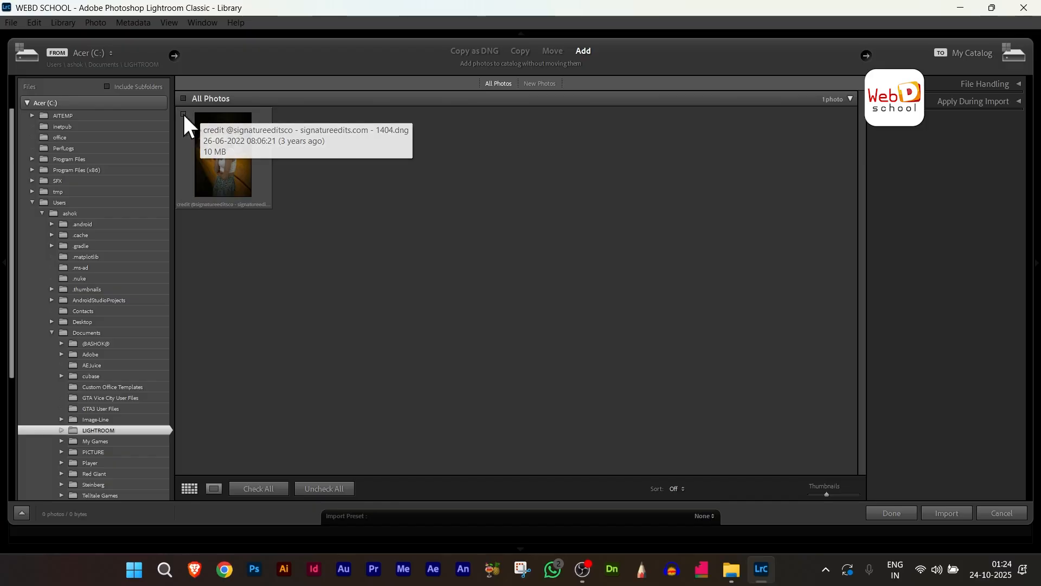
left_click(184, 114)
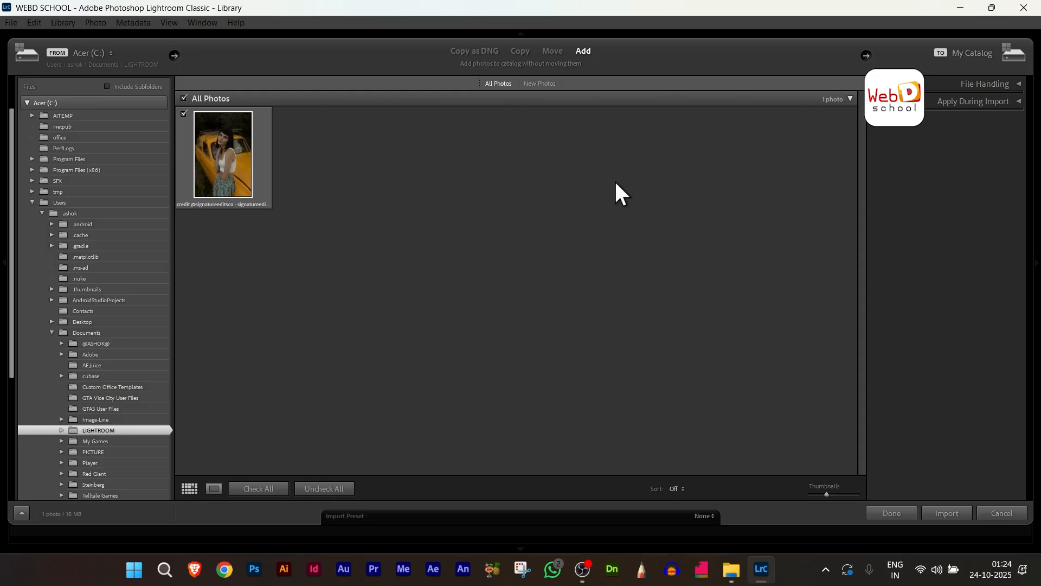
left_click(946, 513)
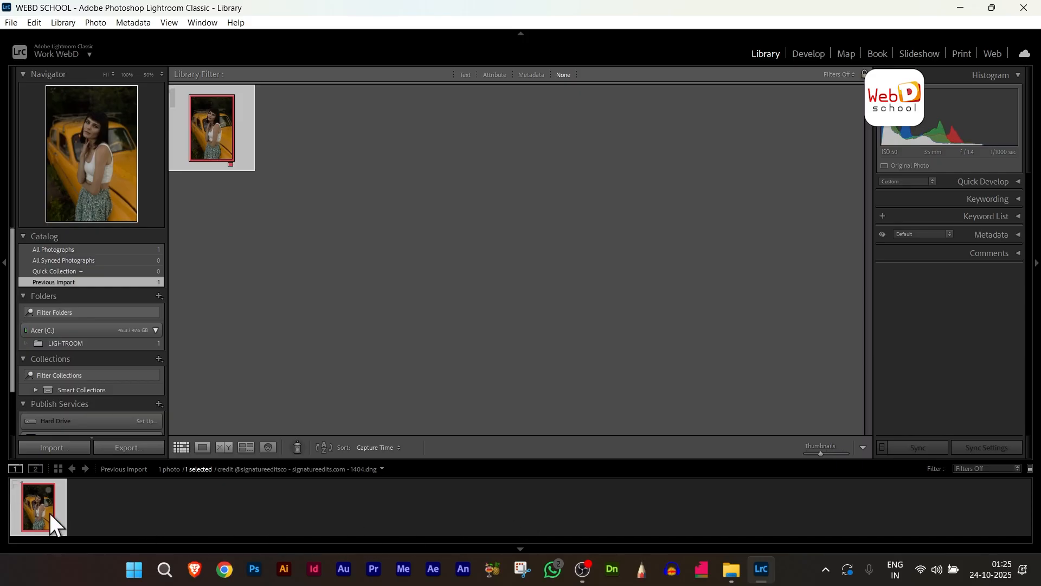
Open the imported photo in the Develop module and collapse the Histogram, Basic, Tone Curve and Color Grading sections
left_click(804, 57)
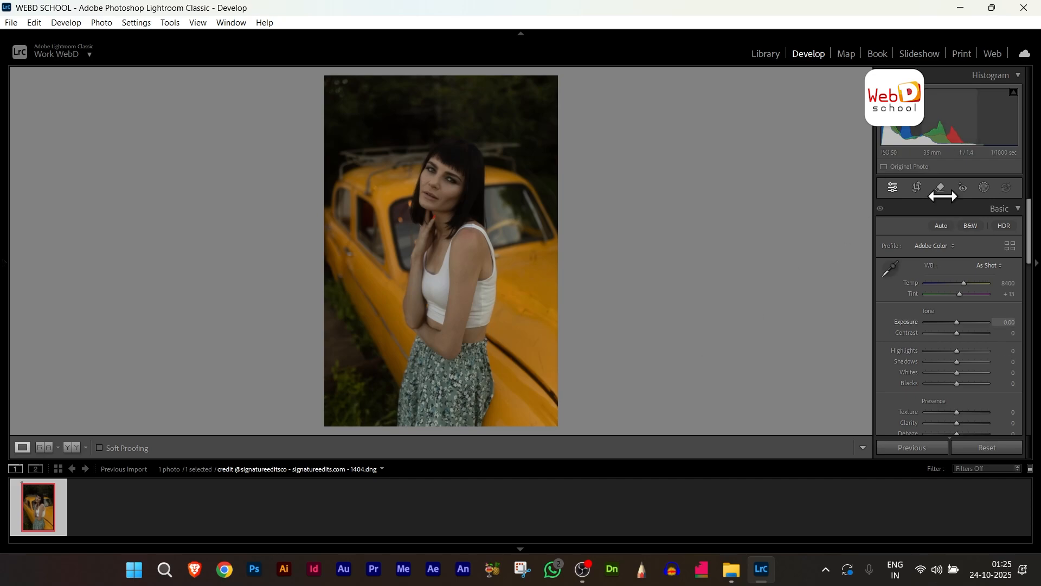
left_click(1014, 76)
left_click(1017, 119)
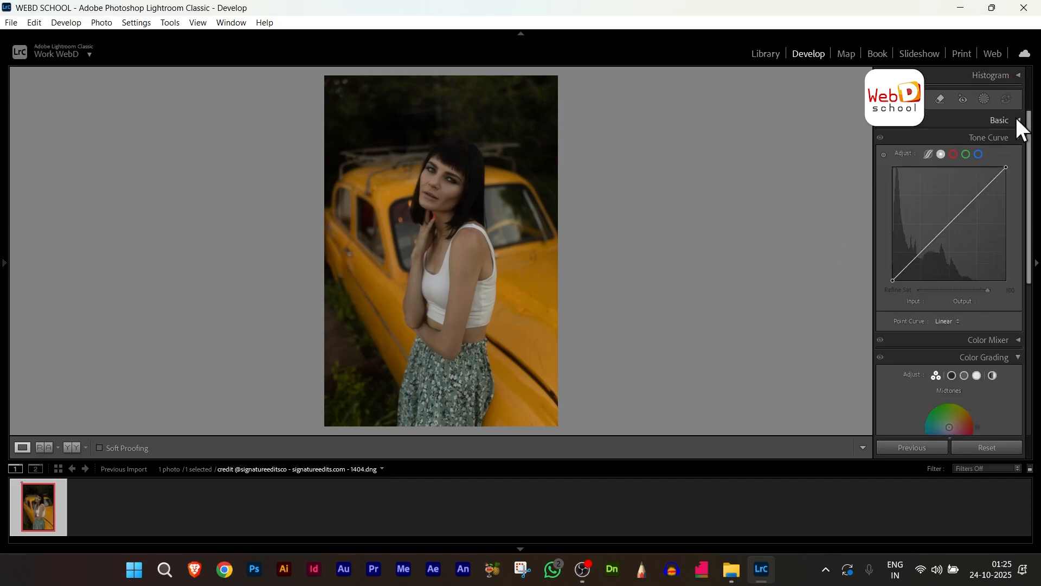
left_click(1017, 137)
left_click(1017, 173)
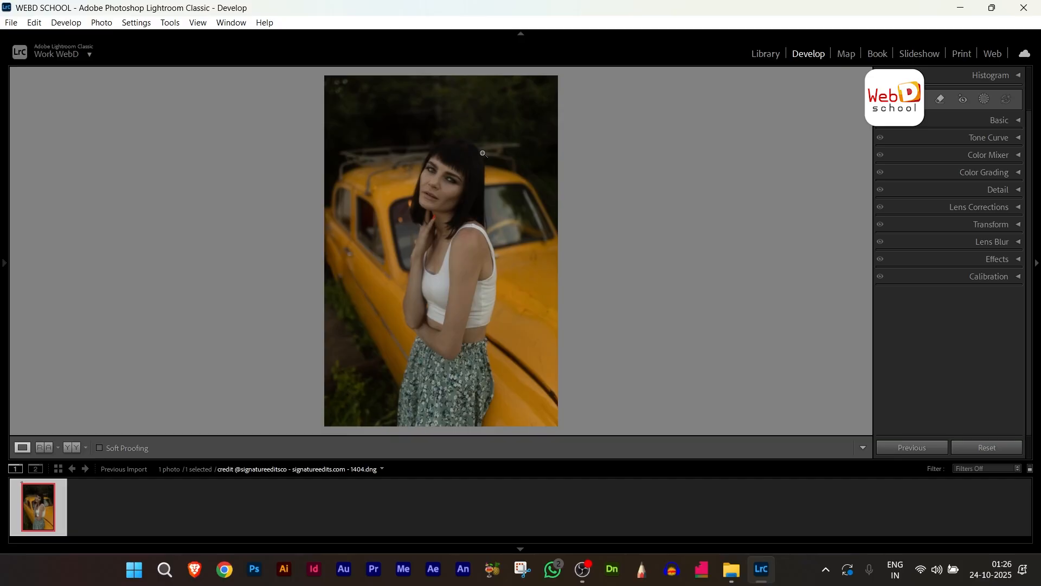
Examine the woman's face up close, check the whole photo, and look over her neck and shoulder
left_click(445, 174)
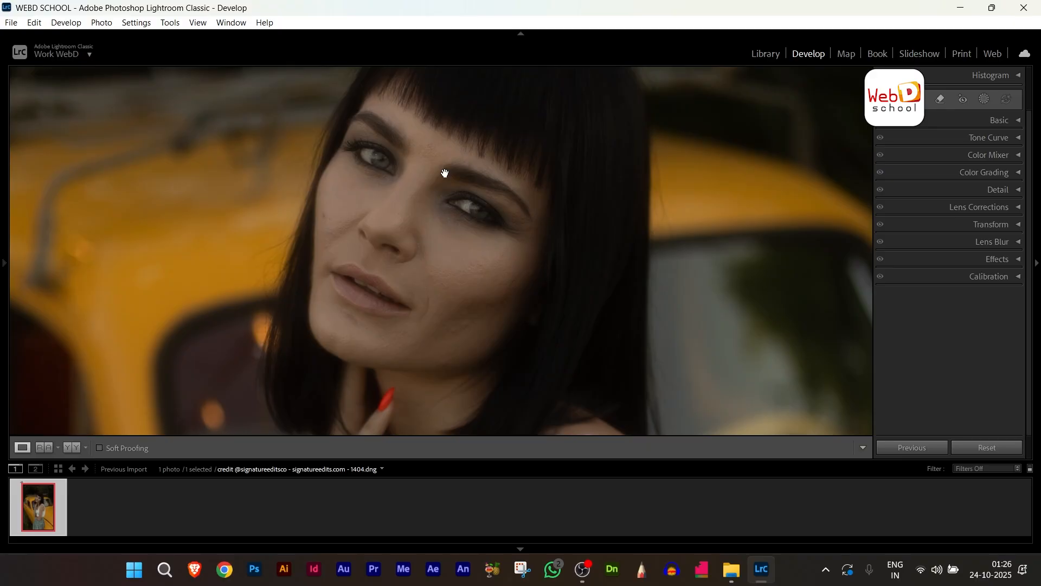
left_click(445, 173)
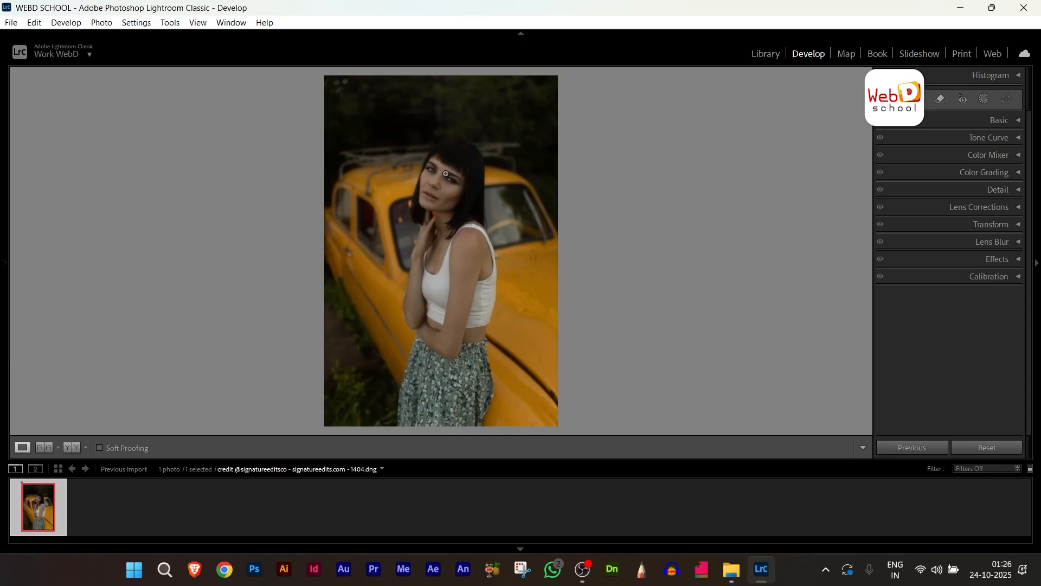
key("alt")
left_click(439, 181)
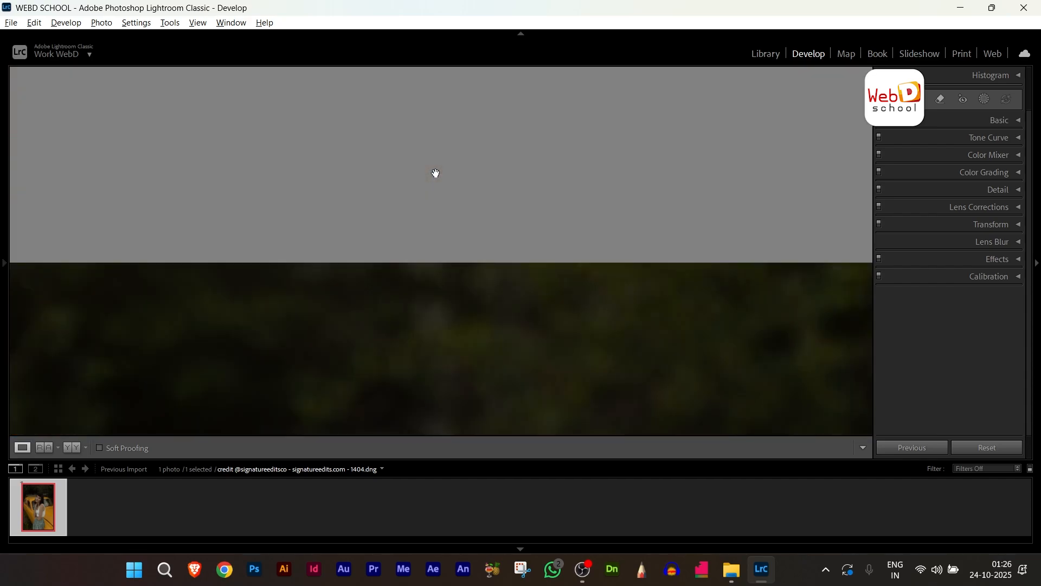
scroll(436, 173, "up", 10)
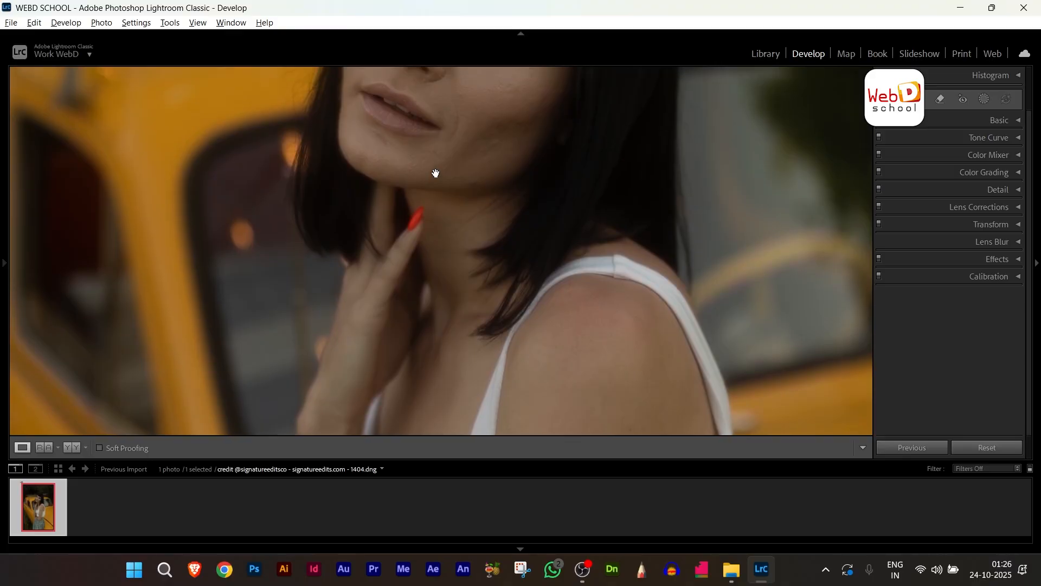
scroll(435, 173, "down", 10)
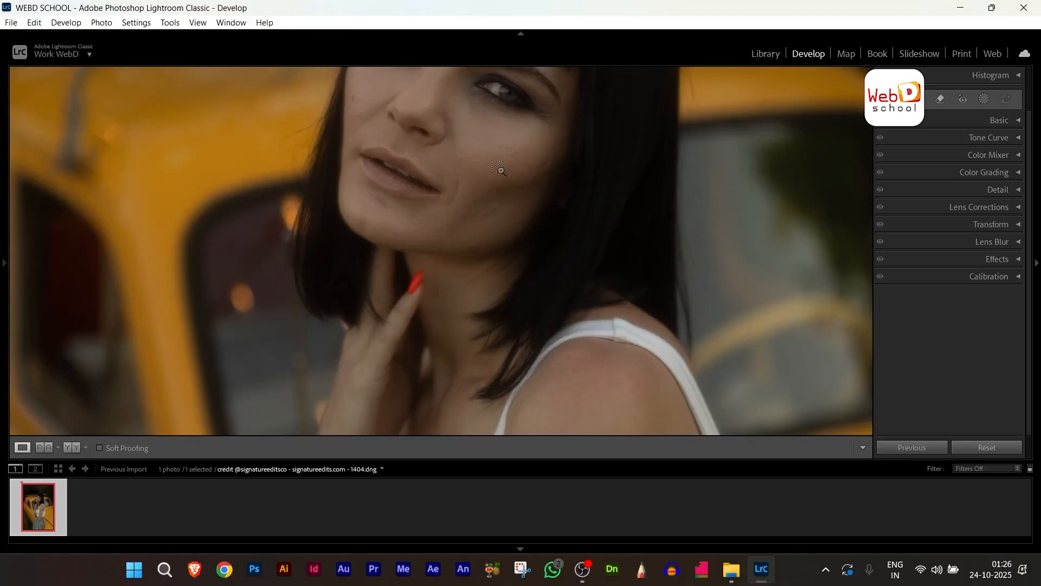
Inspect the face at several magnifications in gradual zoom steps, ending with the whole photo in view
key("ctrl+equal")
key("ctrl+minus")
key("ctrl+equal")
key("ctrl+equal")
key("ctrl+minus")
key("ctrl+minus")
key("ctrl+minus")
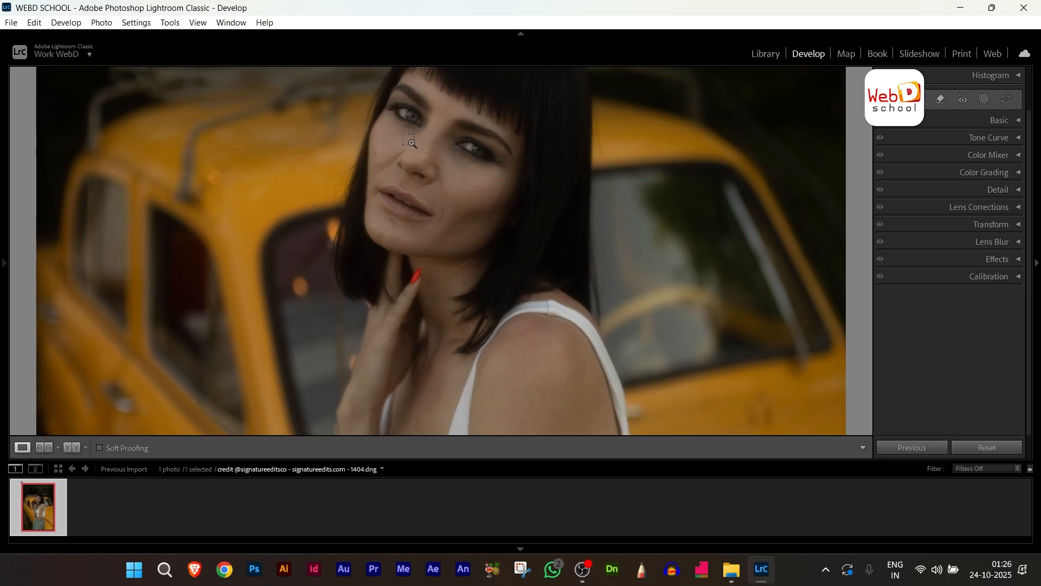
key("ctrl+minus")
key("ctrl+minus")
key("ctrl+minus")
key("ctrl+equal")
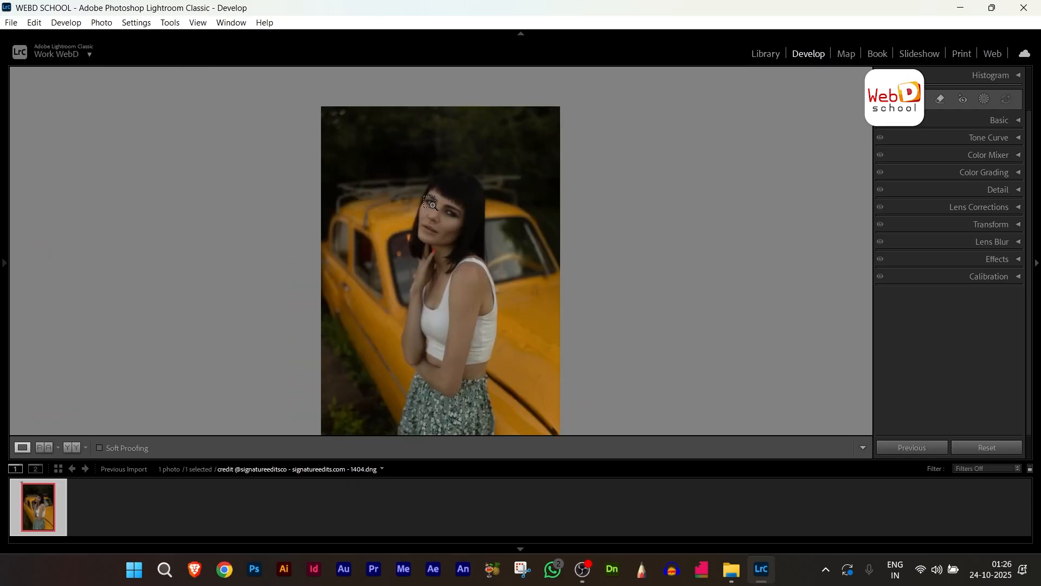
key("ctrl+minus")
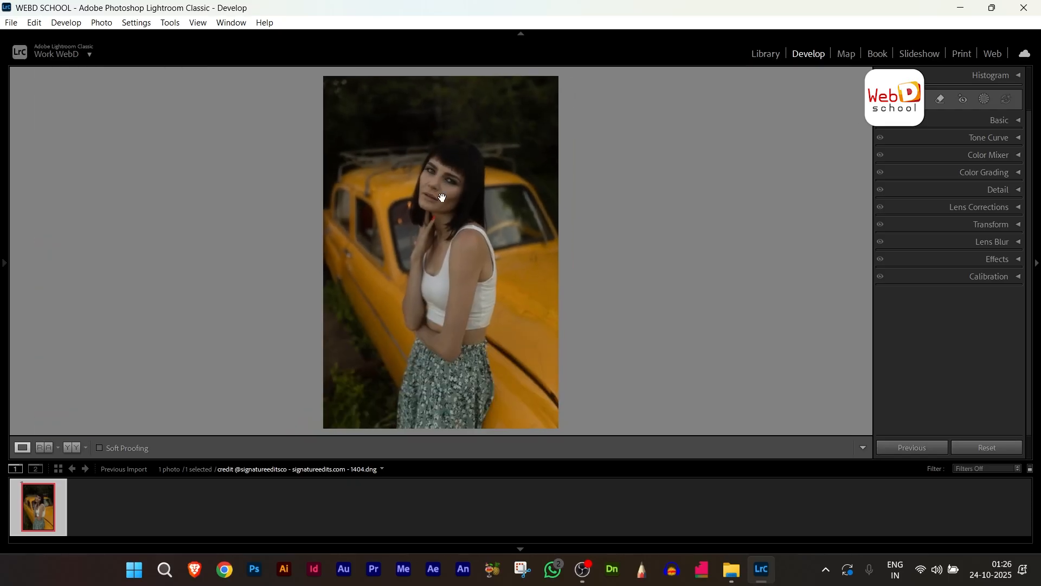
Compare the whole-photo view with a pixel-level view of the skin near the mouth
left_click(442, 198)
left_click(442, 198)
left_click(442, 198)
left_click(442, 199)
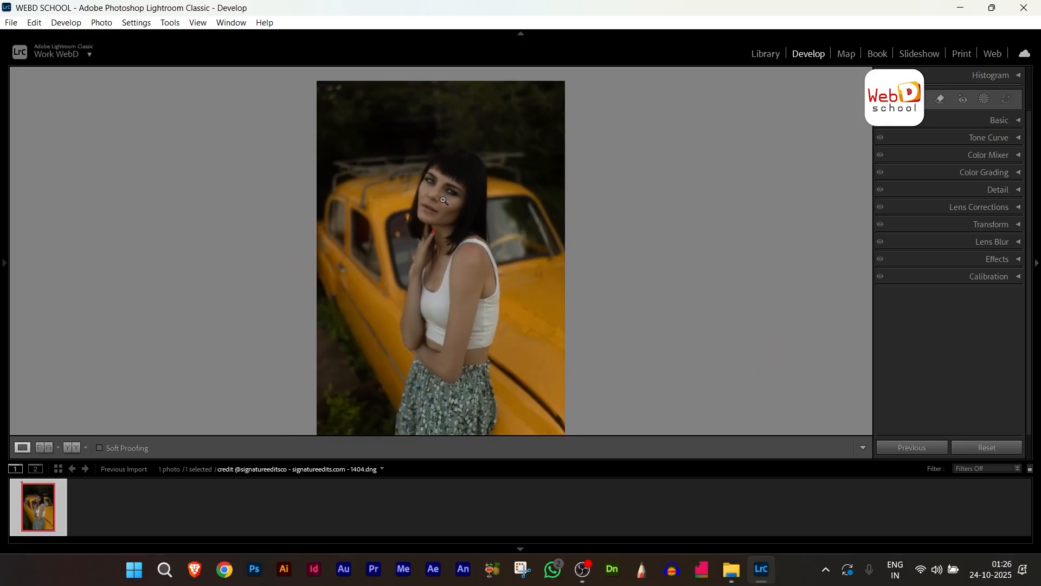
left_click(443, 200)
left_click(443, 200)
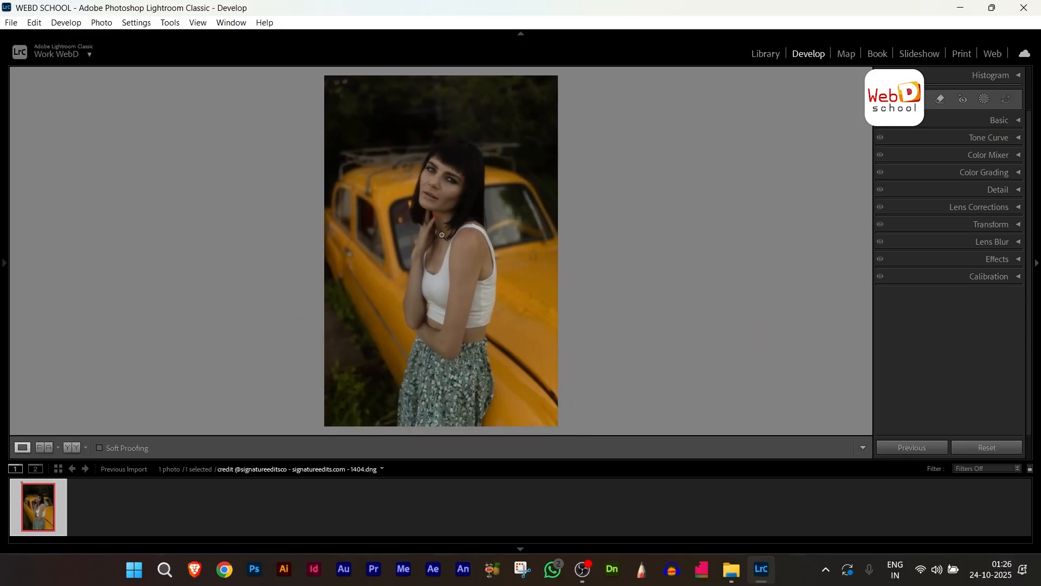
left_click(439, 202)
key("ctrl+equal")
key("ctrl+equal")
key("ctrl+equal")
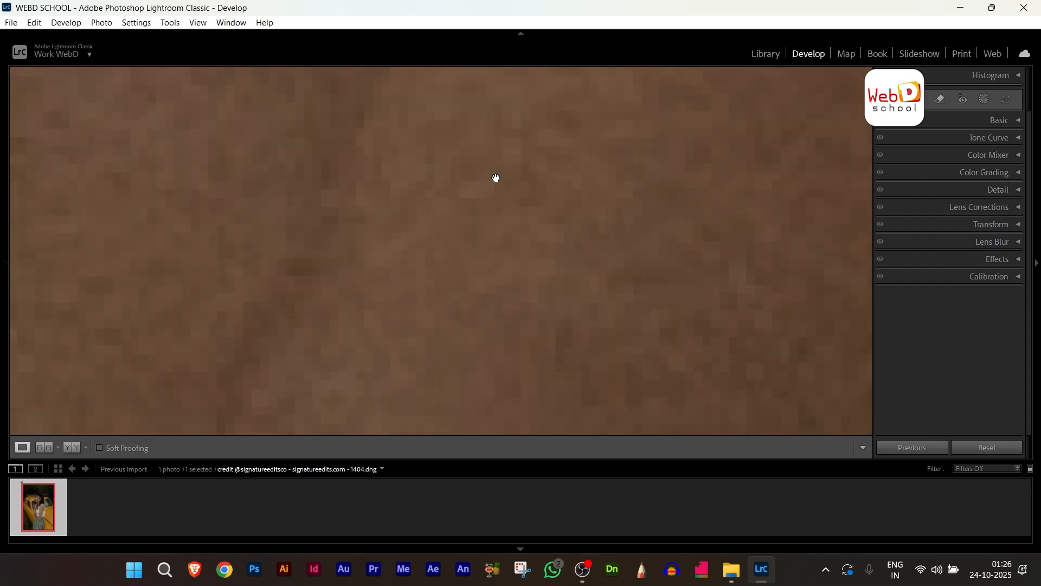
key("ctrl+minus")
key("ctrl+minus")
key("ctrl+minus")
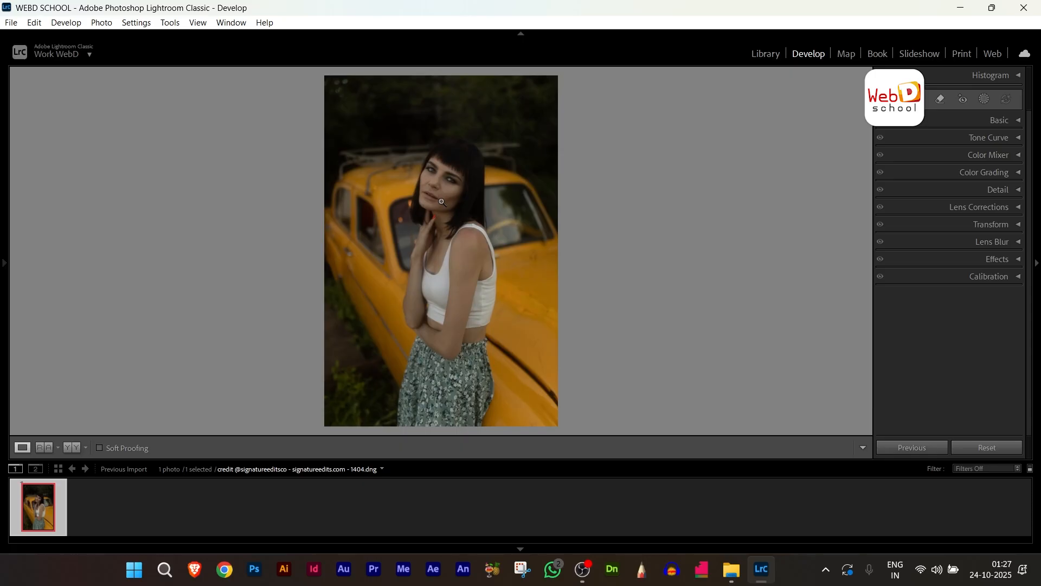
Examine the cheek at pixel level and view the face and the car window behind it at closer magnifications
left_click(442, 202)
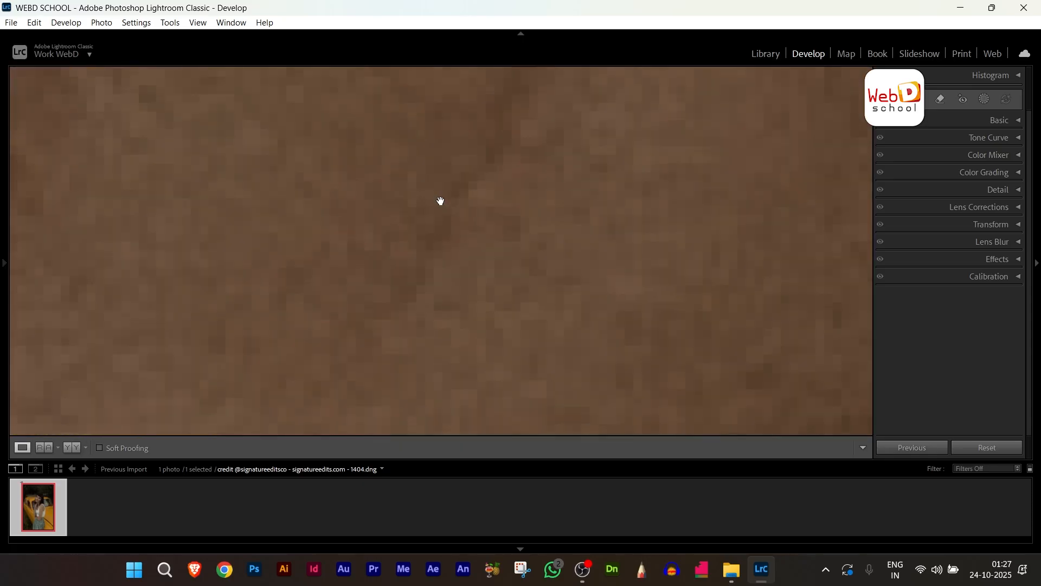
left_click(441, 201)
left_click(442, 202)
left_click(442, 202)
left_click(441, 202)
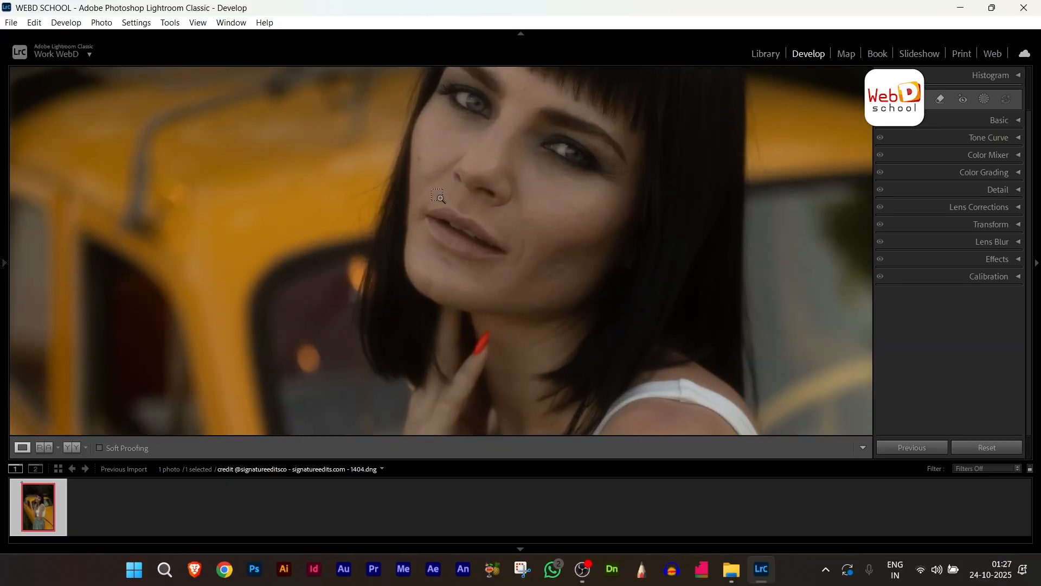
left_click(496, 195)
left_click(495, 198)
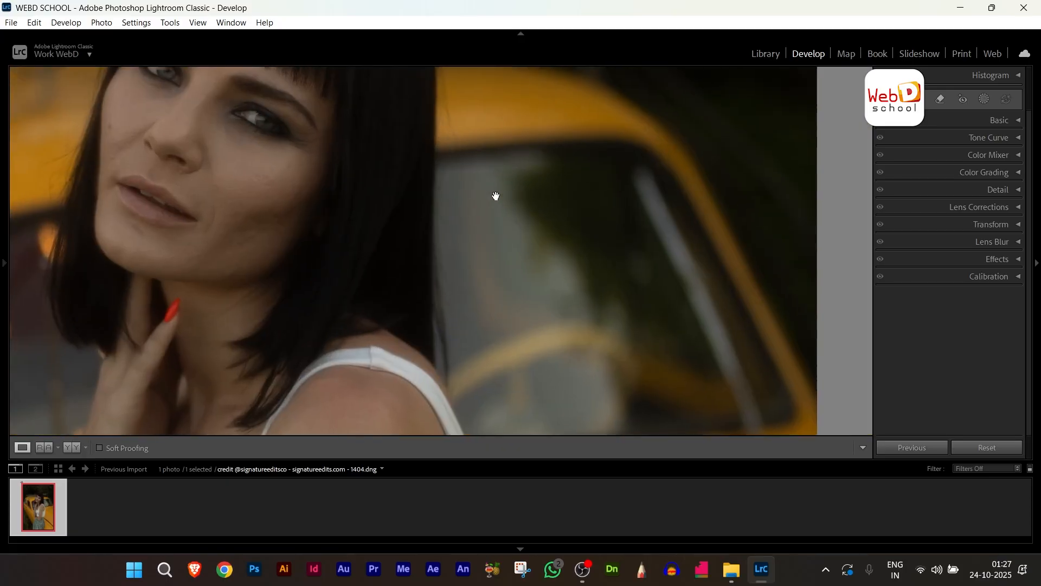
left_click(495, 200)
left_click(419, 190)
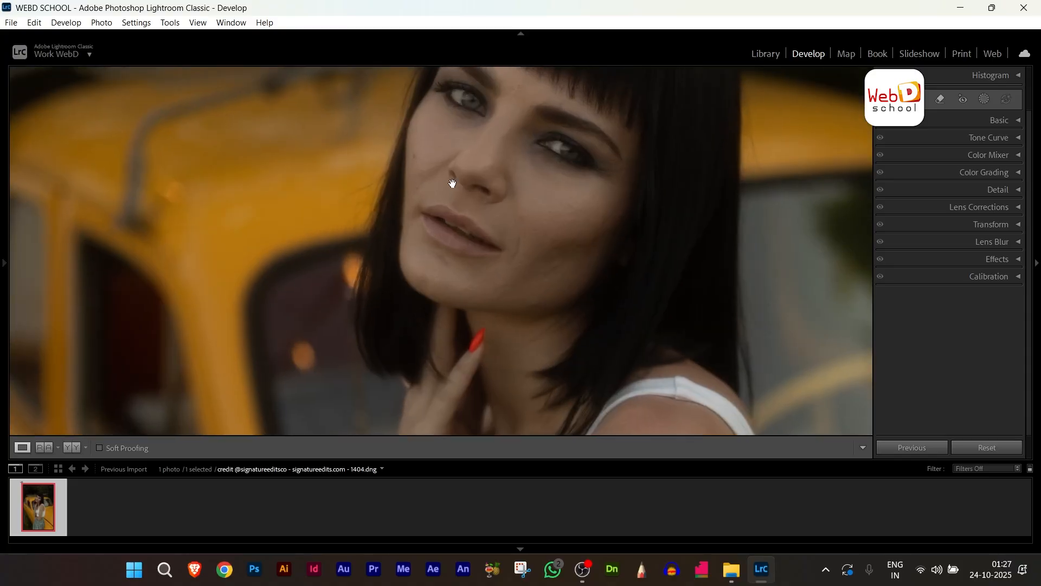
left_click(517, 197)
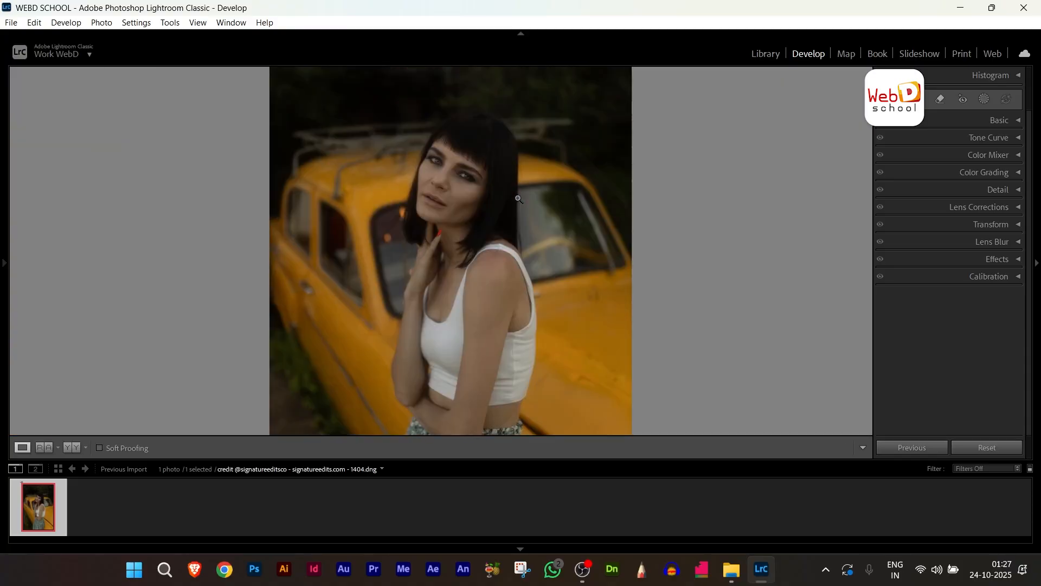
left_click(440, 199)
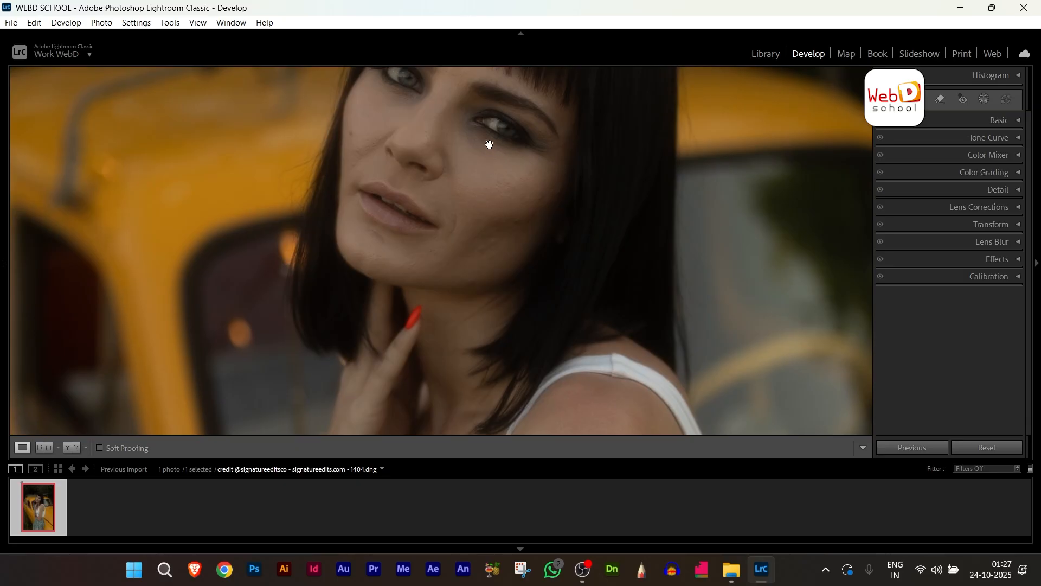
View the woman's face at a closer magnification and expand the Histogram for the photo
left_click_drag(489, 159, 489, 208)
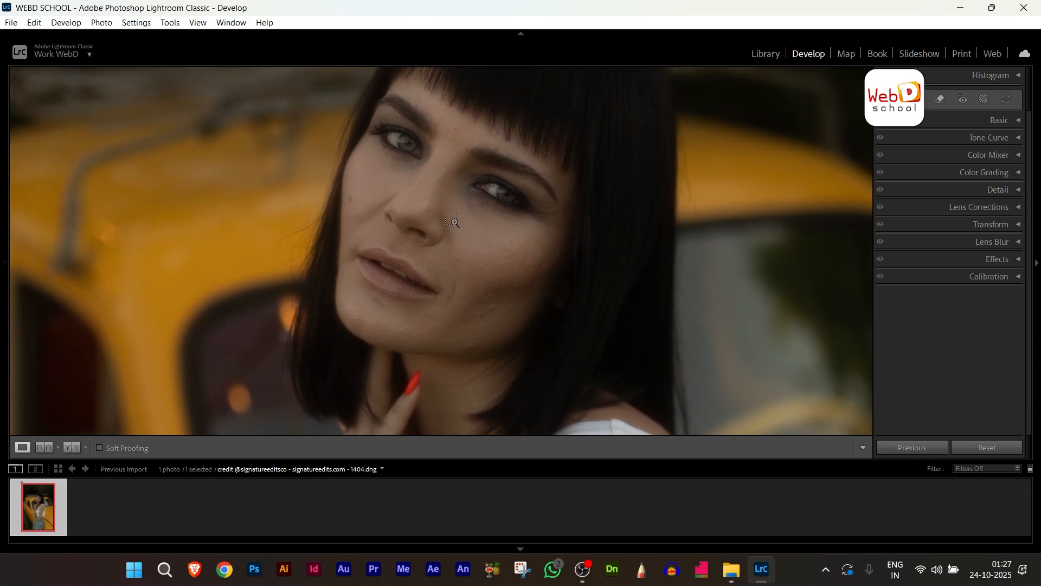
key("ctrl+equal")
left_click_drag(511, 180, 509, 223)
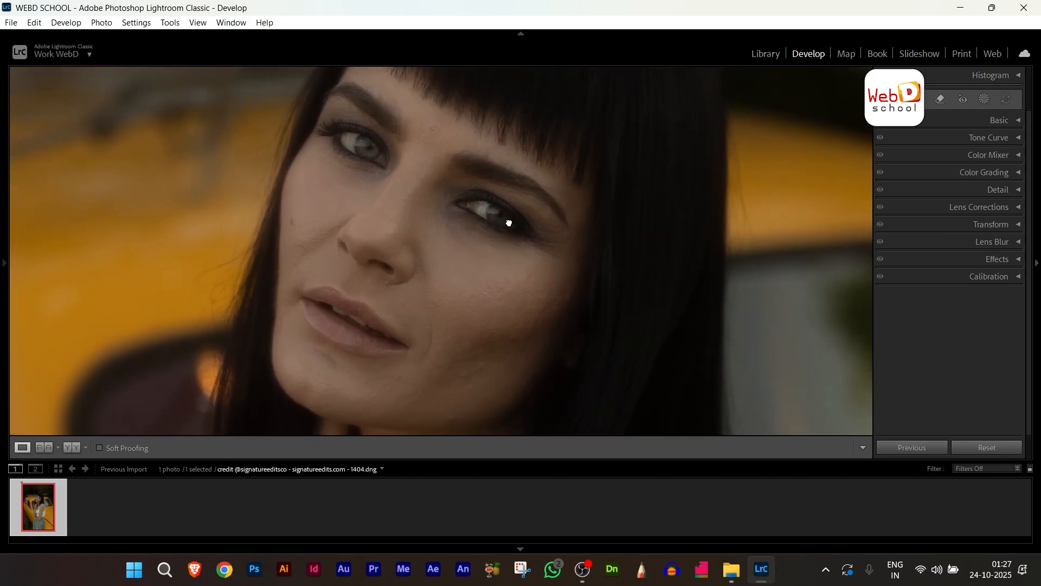
left_click(1019, 75)
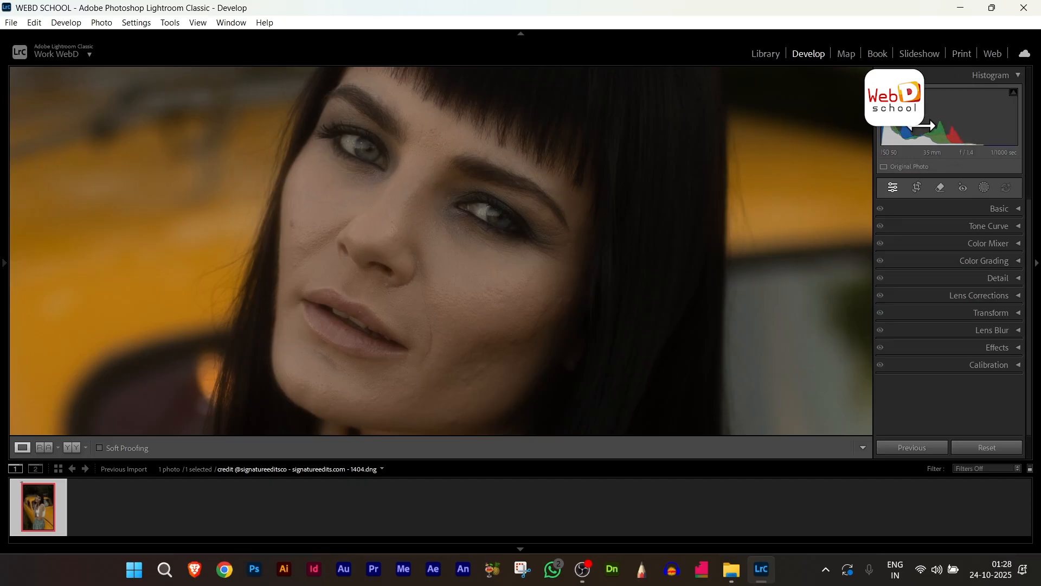
left_click_drag(481, 207, 481, 198)
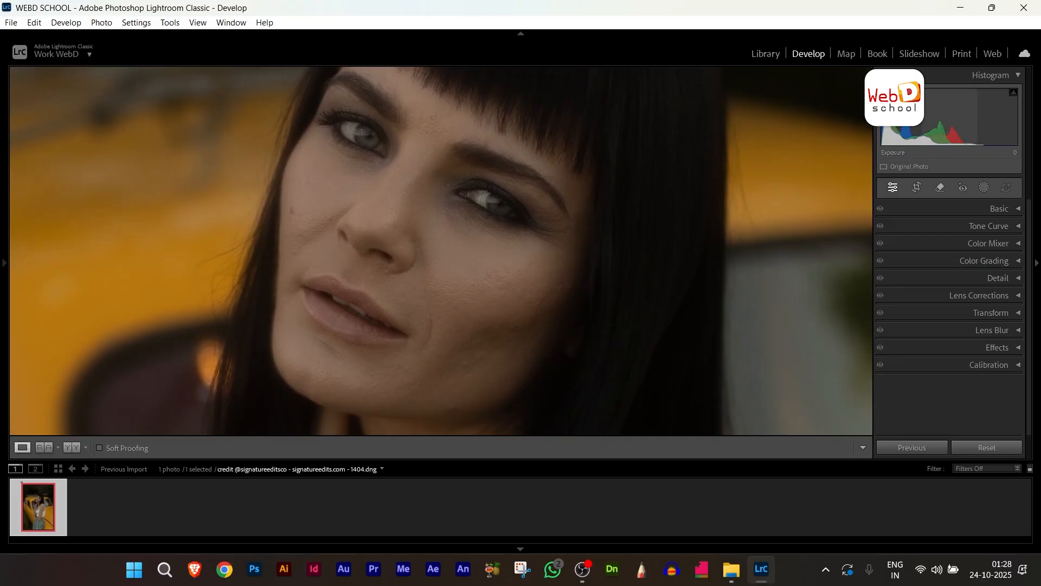
Raise the exposure directly in the histogram to +1.46 while comparing the before and after versions side by side
mouse_move(950, 122)
left_mouse_down()
mouse_move(980, 122)
mouse_move(962, 122)
left_mouse_up()
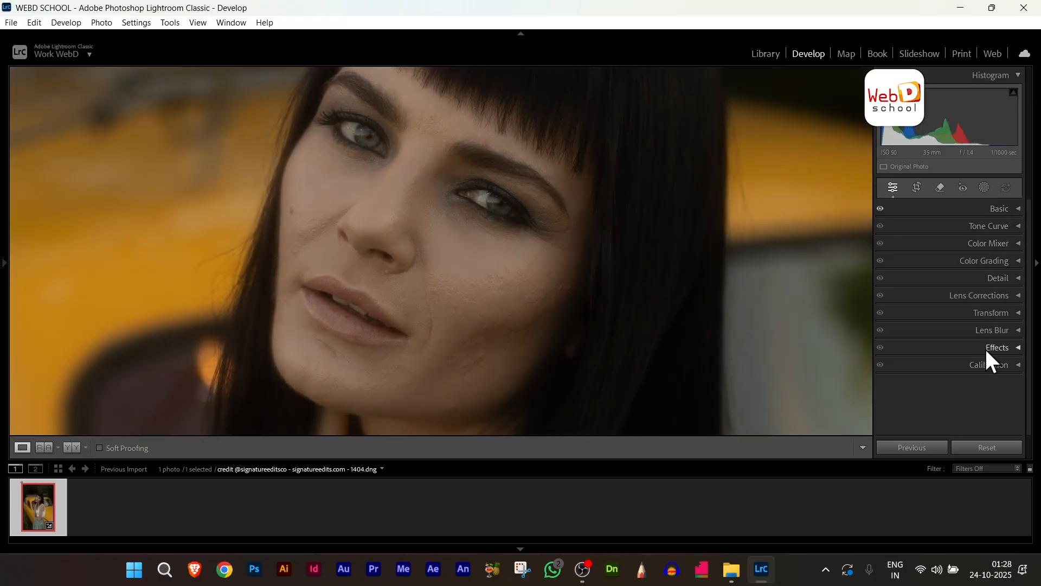
mouse_move(949, 121)
left_mouse_down()
mouse_move(970, 121)
mouse_move(928, 125)
mouse_move(960, 125)
left_mouse_up()
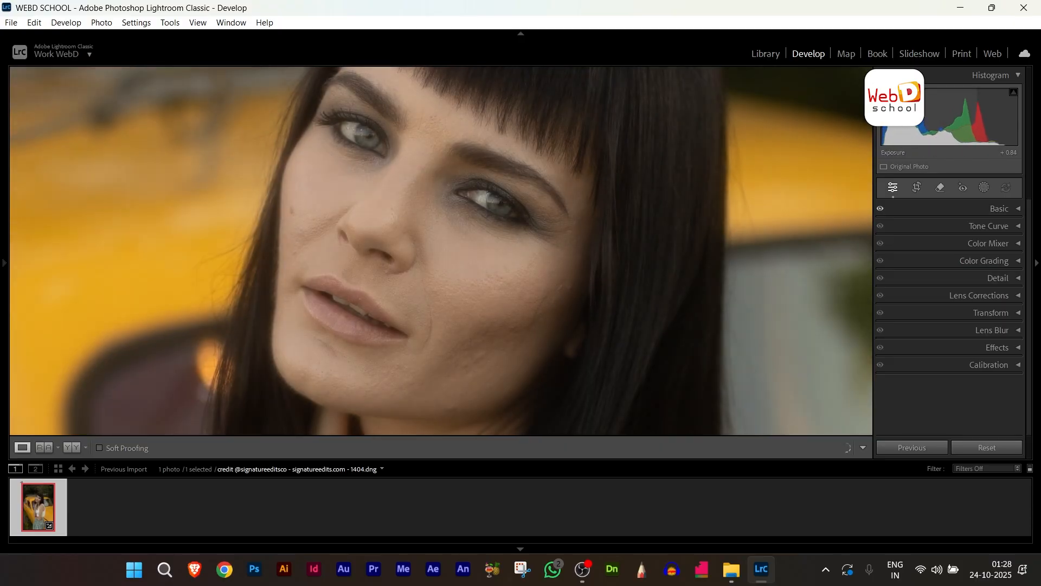
left_click(578, 181)
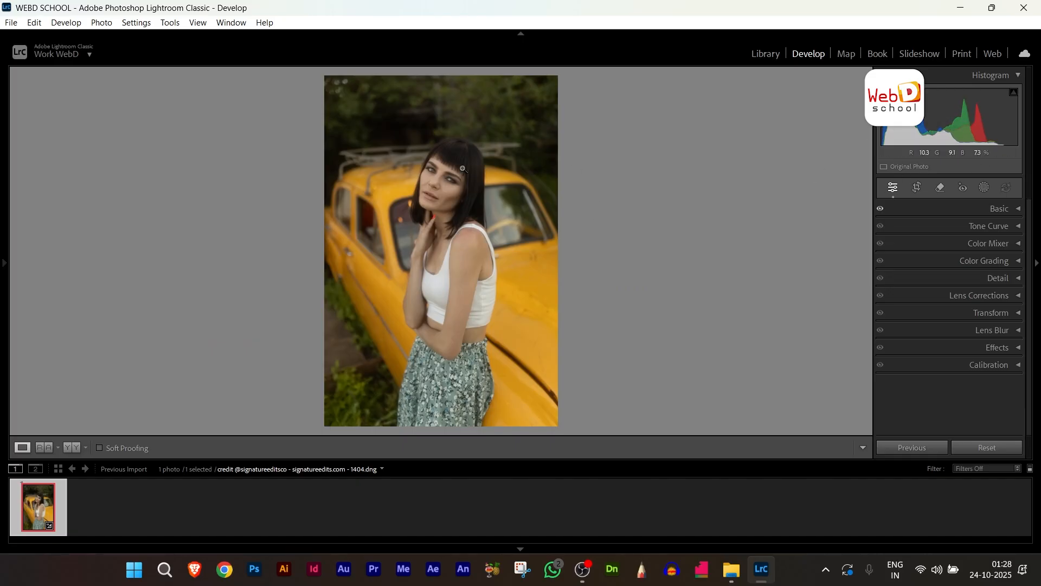
left_click(71, 449)
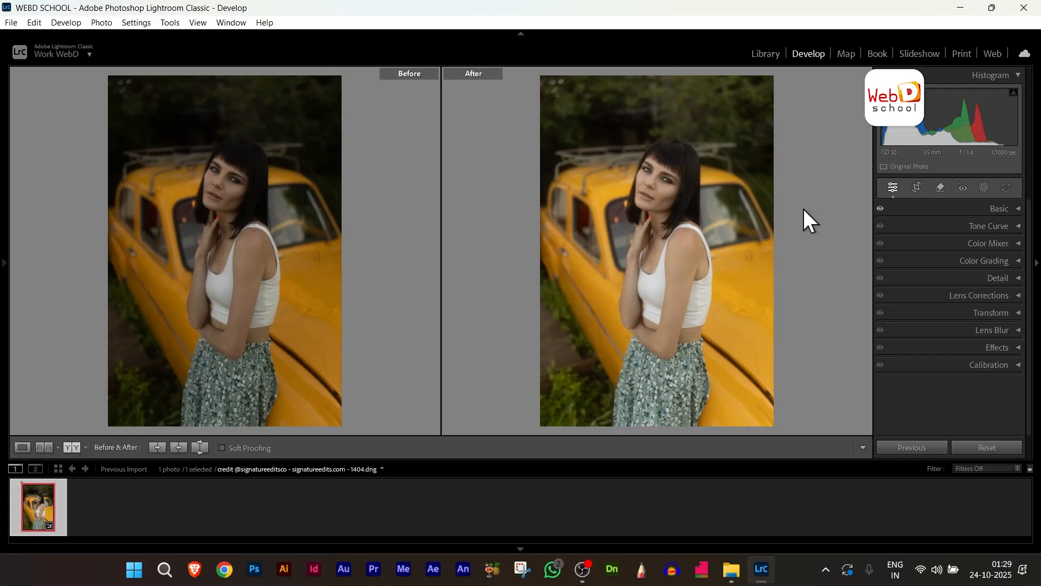
left_click_drag(931, 121, 974, 128)
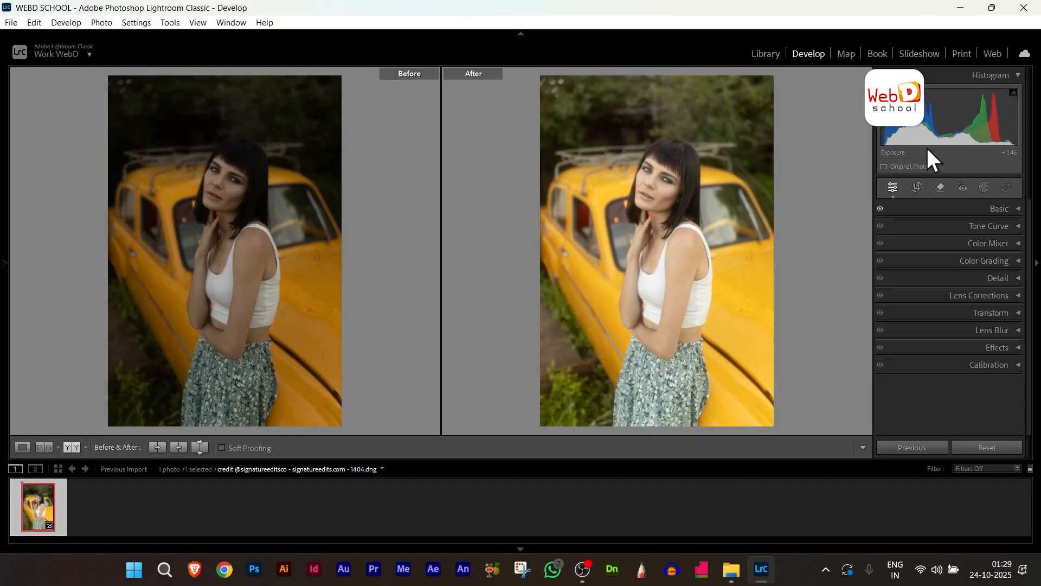
Undo the recent exposure and shadows adjustments made in the histogram
key("ctrl+z")
key("ctrl+z")
key("ctrl+z")
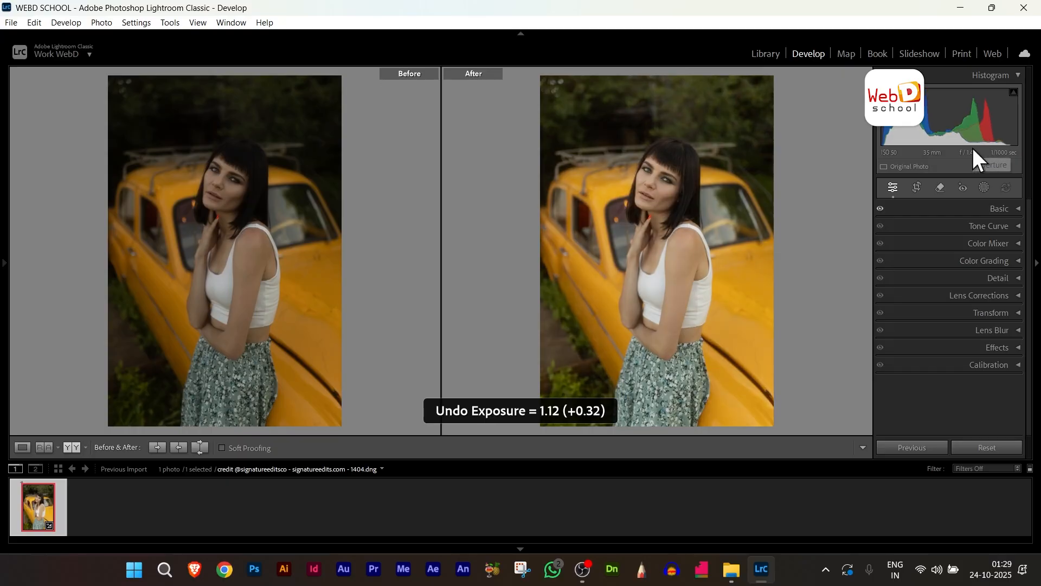
key("ctrl+z")
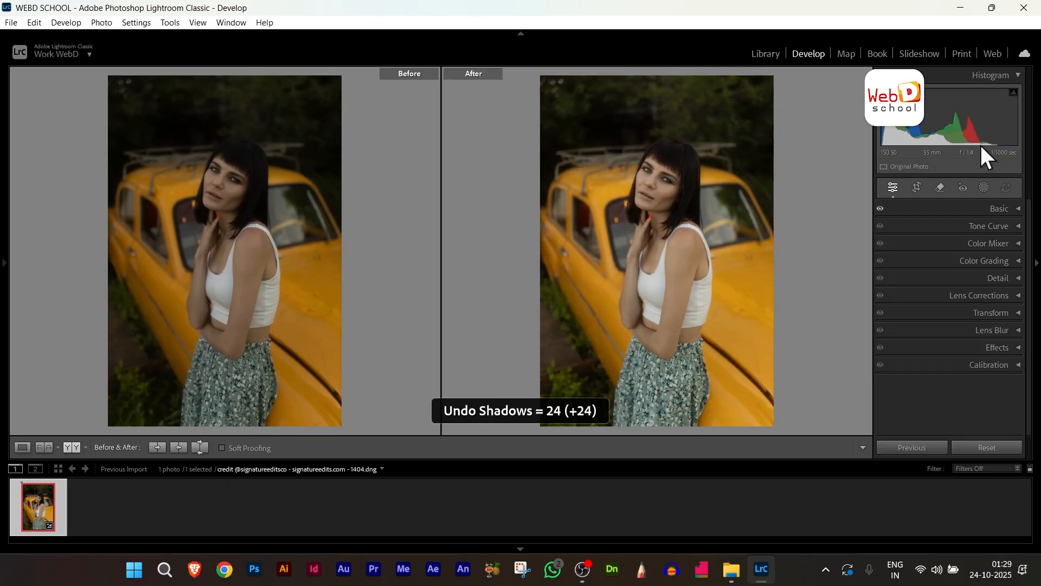
key("ctrl+z")
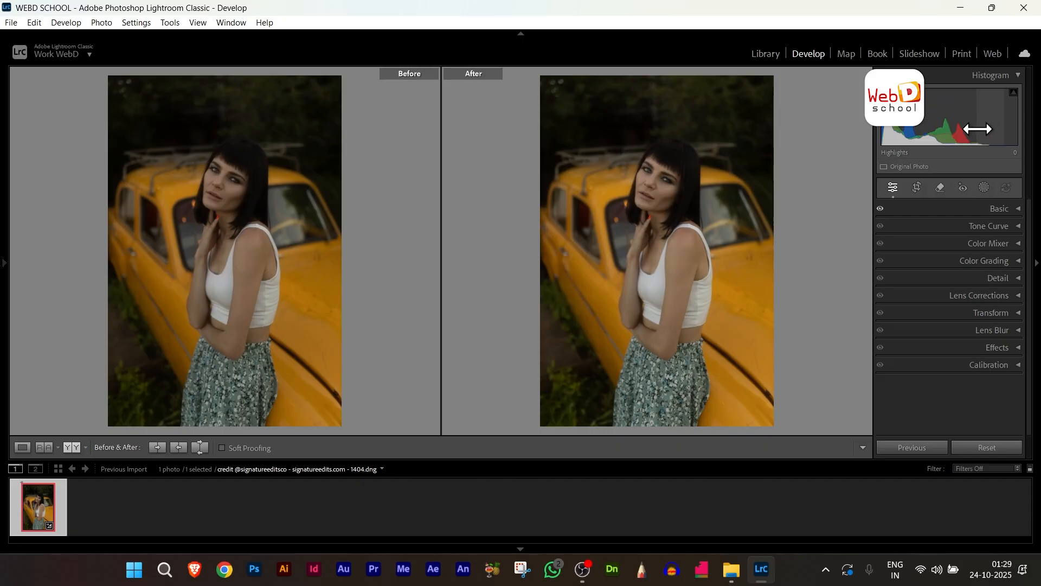
Expand the Basic adjustments, set the temperature to 50000, and examine the woman's face in the single-photo view
left_click(1008, 208)
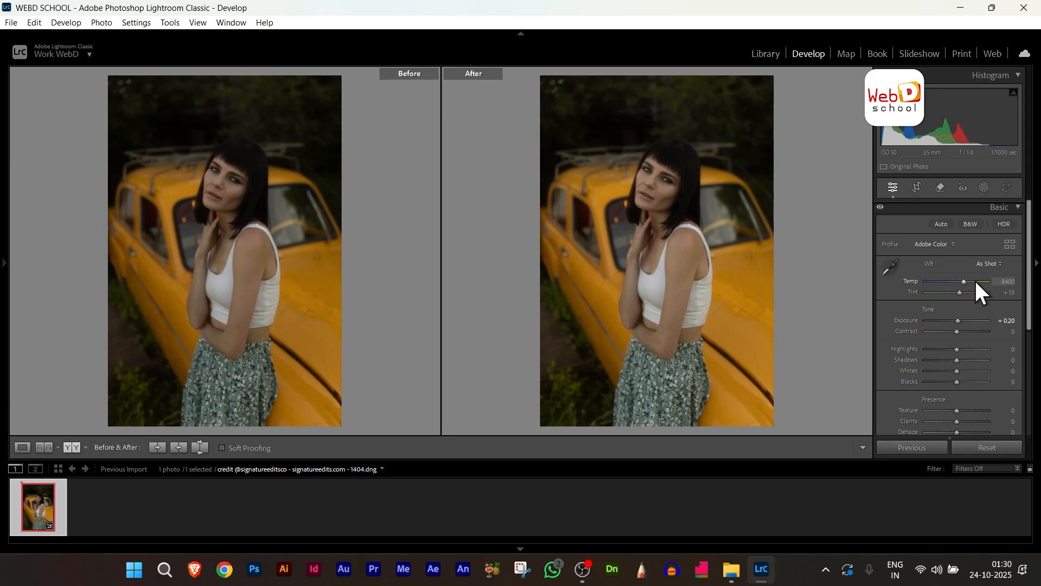
left_click_drag(962, 282, 988, 293)
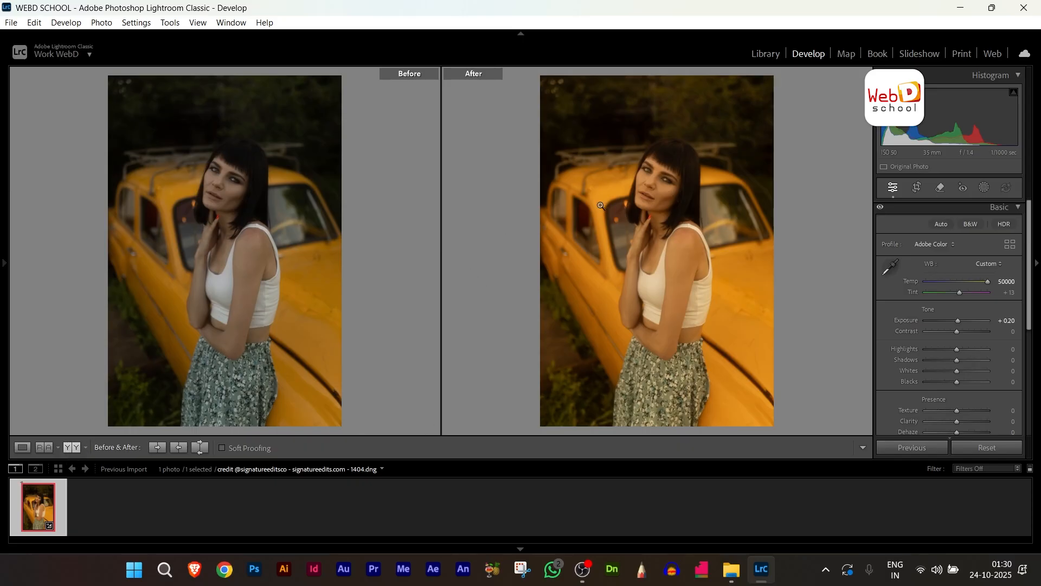
left_click(23, 447)
left_click(422, 179)
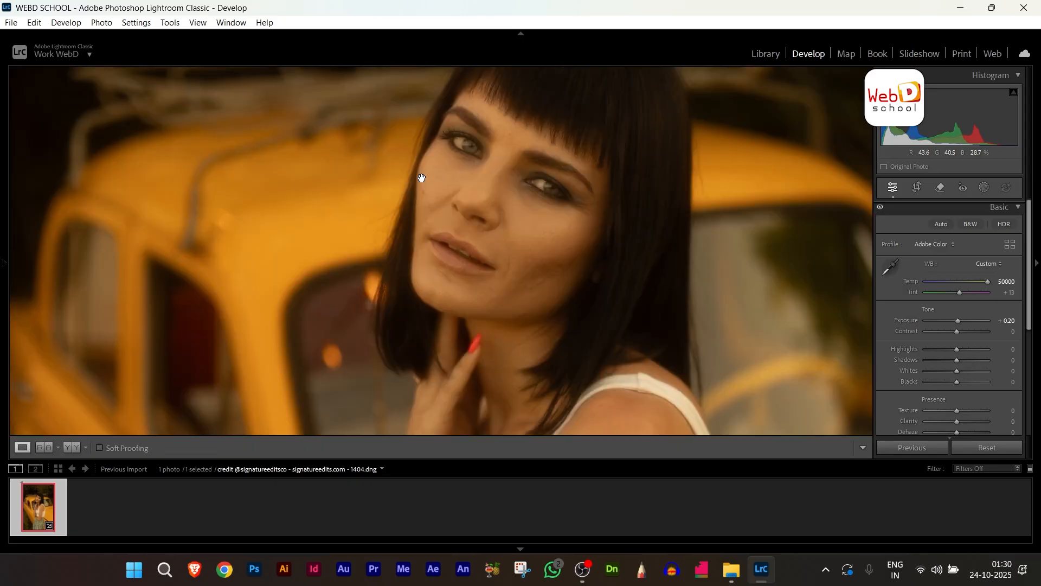
left_click_drag(643, 165, 606, 218)
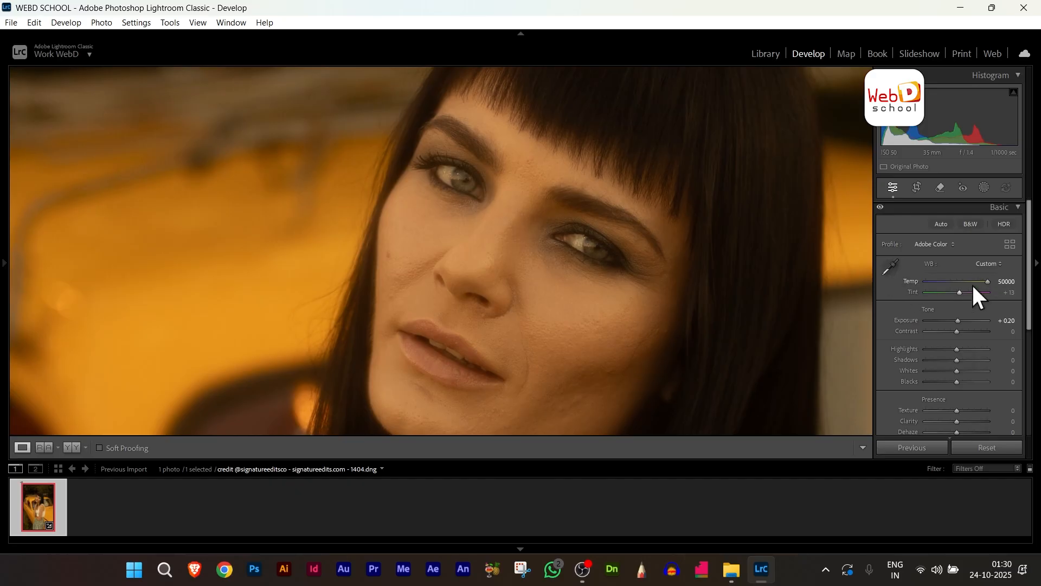
Return the temperature to 8400, try an exposure of +1.34, and reset the exposure to 0.00
left_click_drag(994, 281, 919, 310)
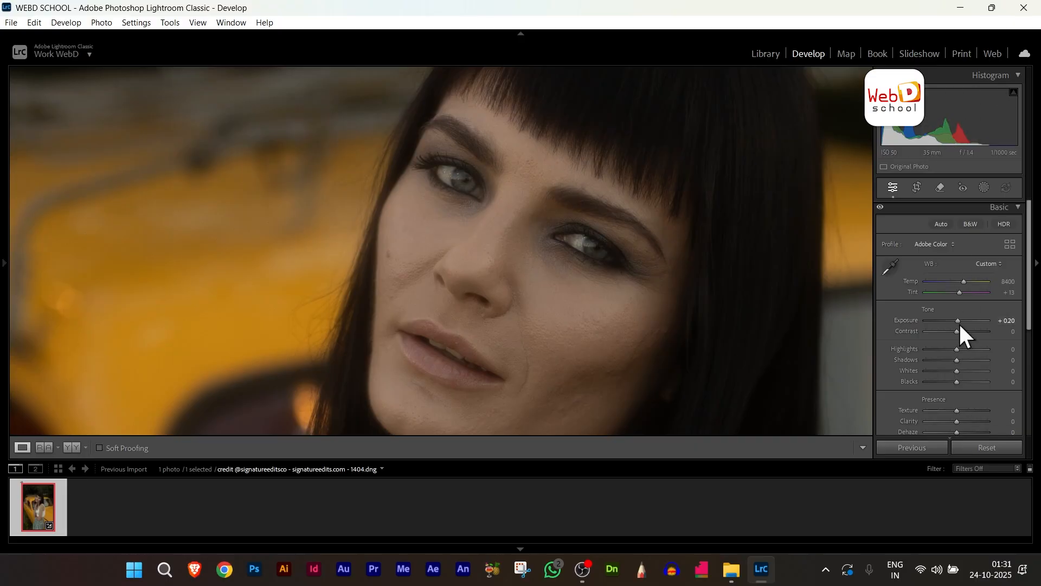
mouse_move(959, 322)
left_mouse_down()
mouse_move(949, 320)
mouse_move(964, 321)
left_mouse_up()
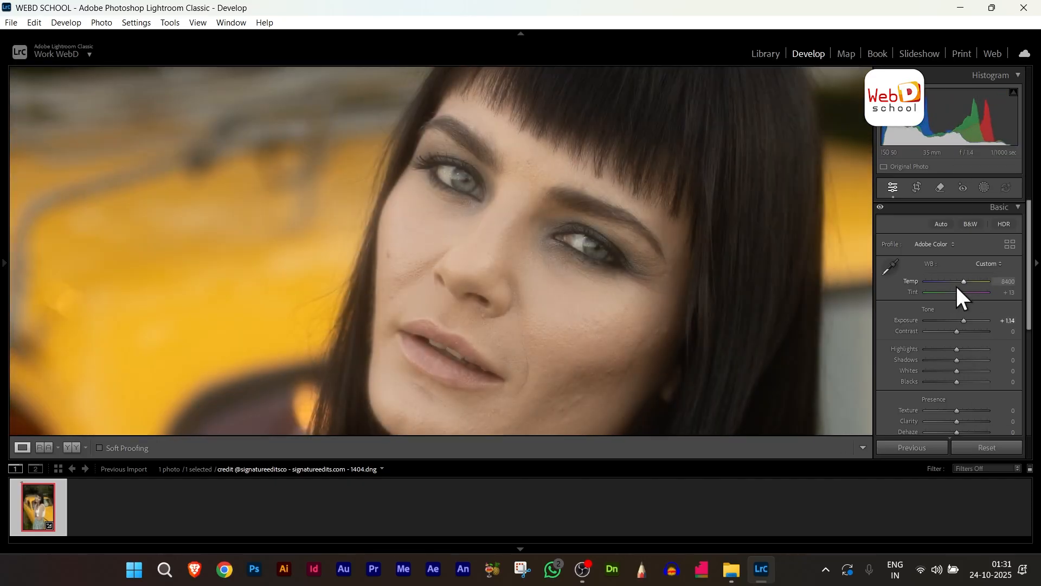
double_click(962, 320)
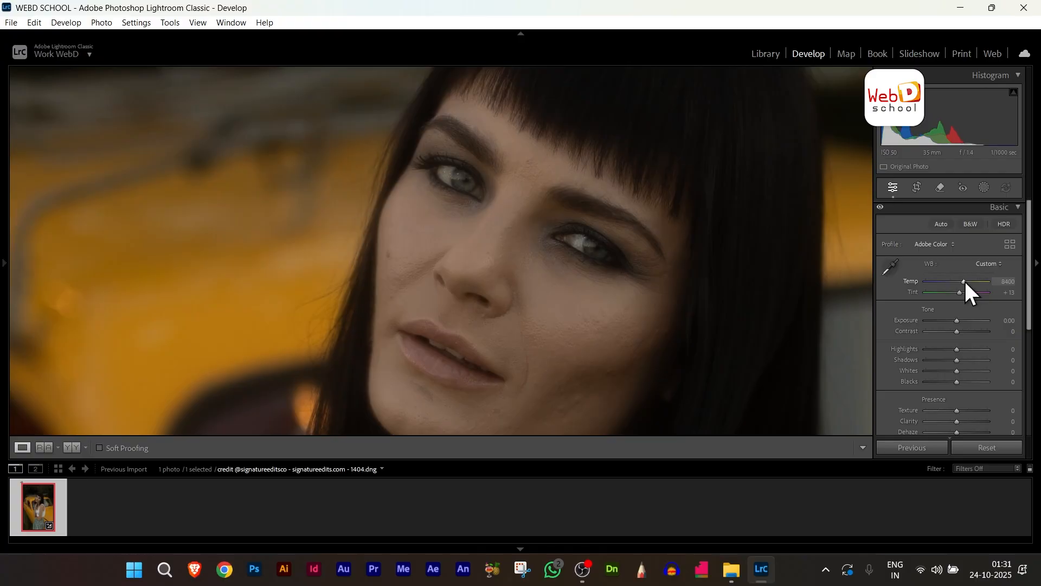
Warm the white balance by setting the temperature to 11215 with the tint at +13, and view the whole photo
scroll(992, 381, "down", 4)
scroll(991, 380, "up", 4)
left_click_drag(964, 284, 958, 281)
left_click_drag(964, 279, 971, 285)
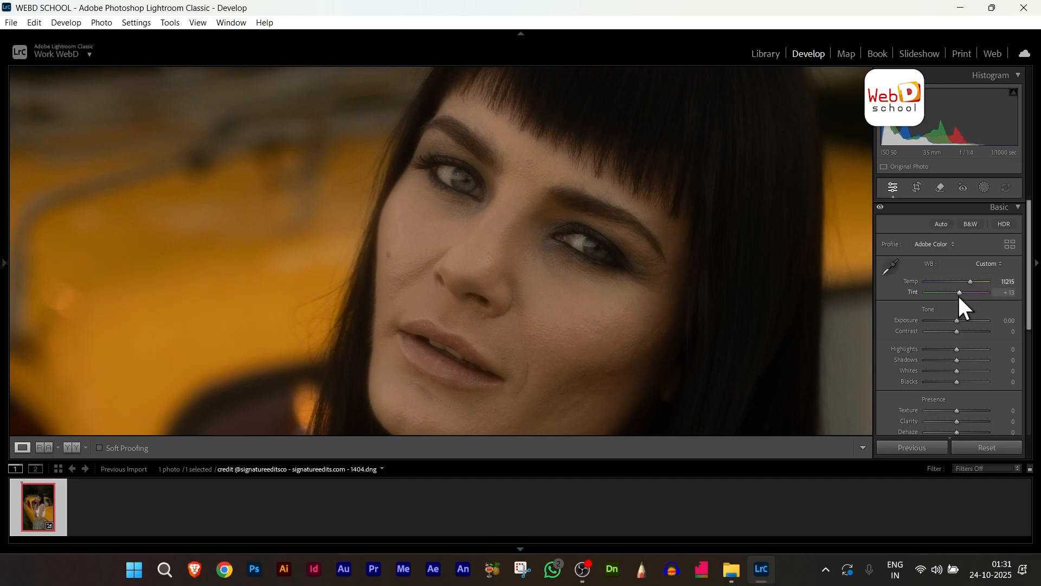
mouse_move(958, 291)
left_mouse_down()
mouse_move(943, 294)
mouse_move(978, 303)
mouse_move(946, 308)
mouse_move(975, 303)
mouse_move(958, 302)
mouse_move(969, 284)
mouse_move(961, 292)
left_mouse_up()
left_click(586, 259)
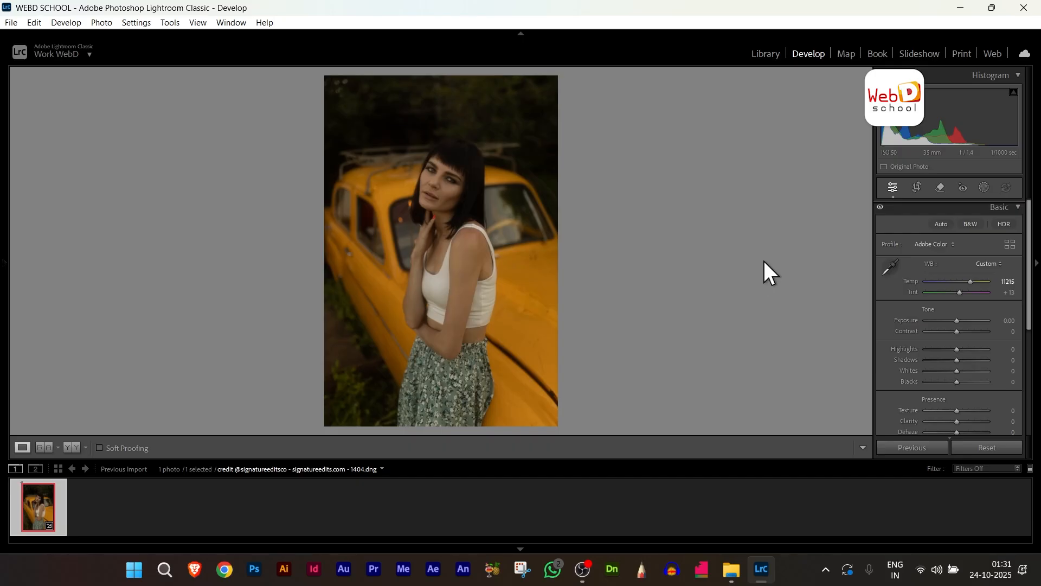
Try an exposure of +1.67, reduce it to +0.97, and inspect the face, hand and shoulder up close
left_click_drag(958, 320, 968, 321)
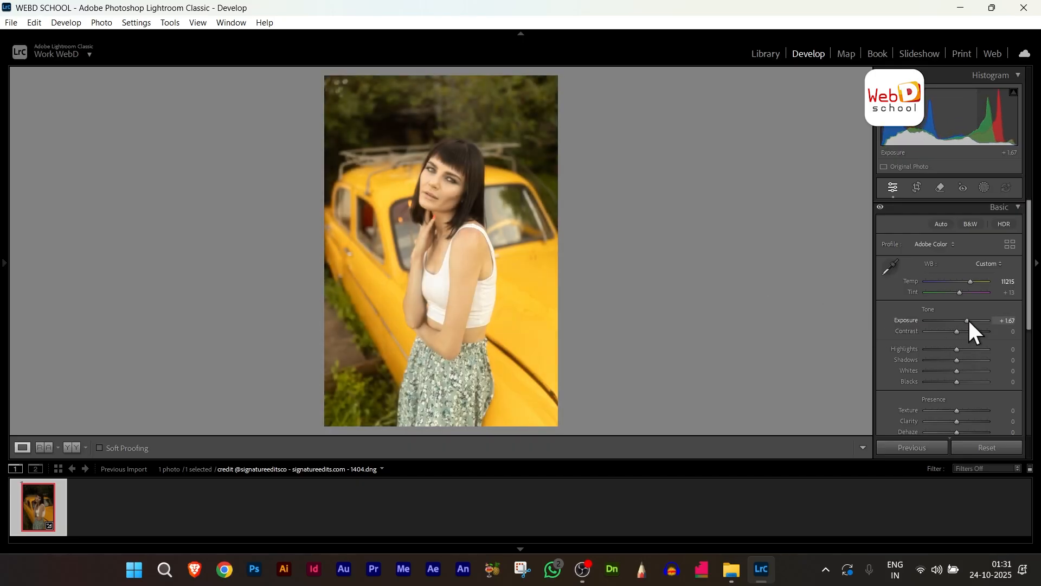
left_click_drag(970, 322, 965, 323)
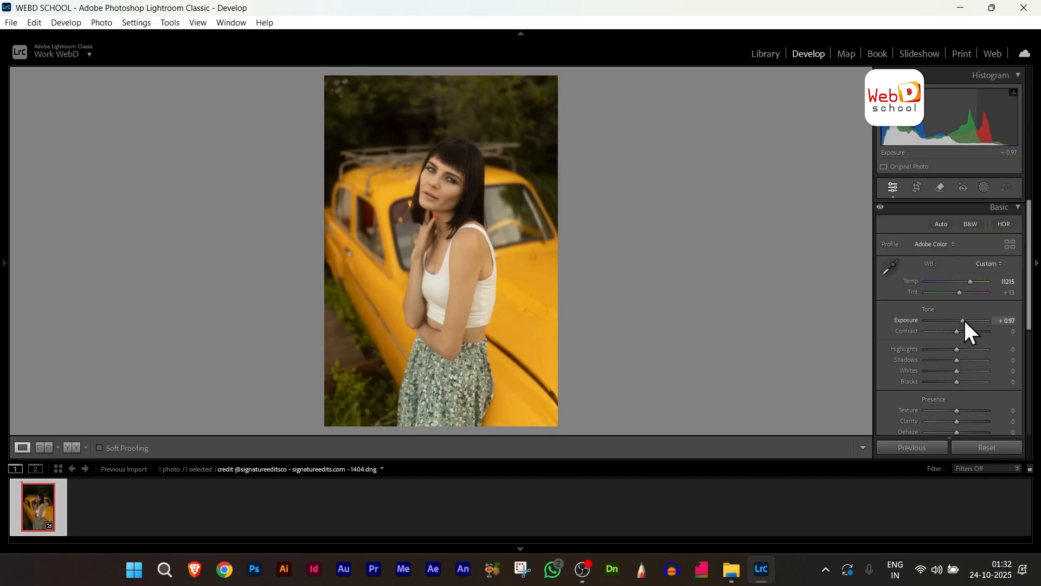
left_click(432, 179)
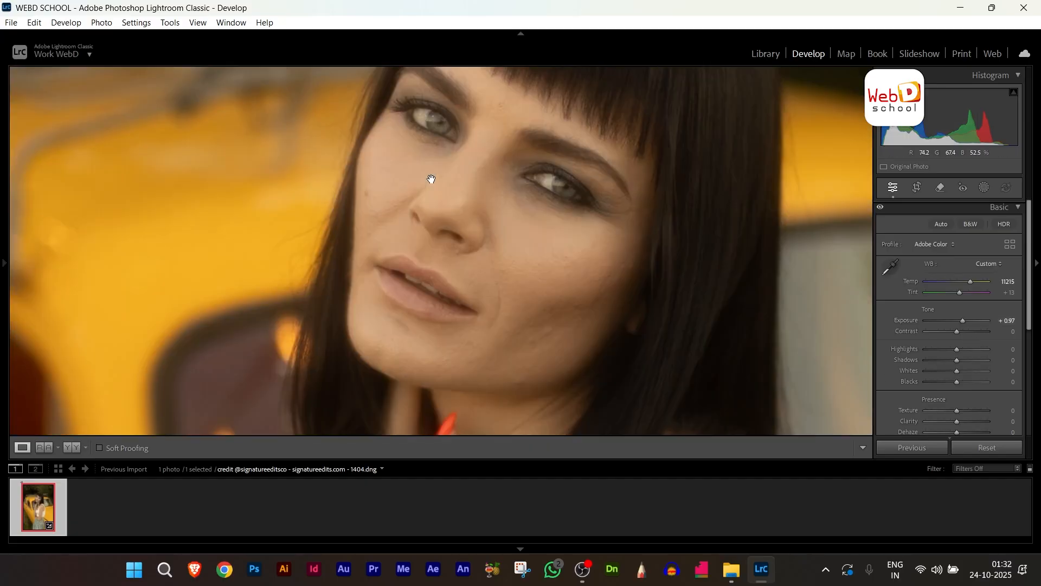
left_click_drag(755, 259, 758, 79)
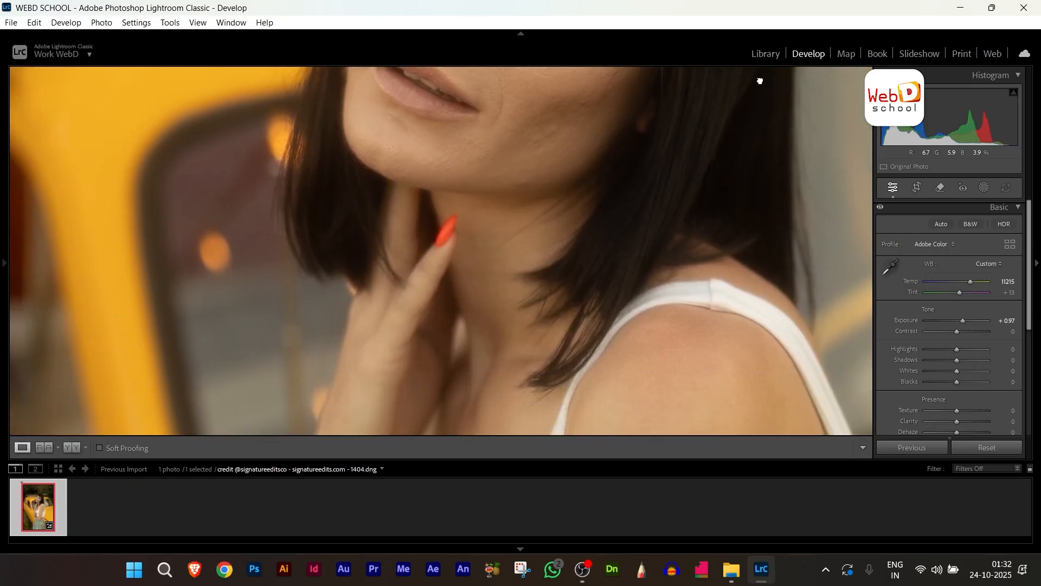
left_click_drag(139, 228, 173, 143)
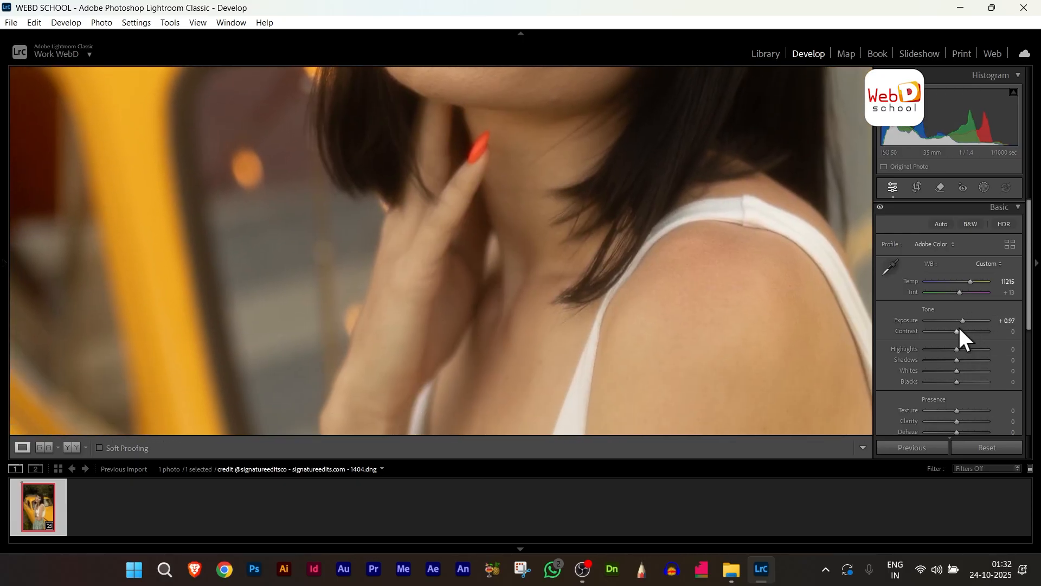
Try an extreme exposure of +3.51, view its effect on the face, and settle the exposure at +1.14
left_click_drag(962, 320, 976, 323)
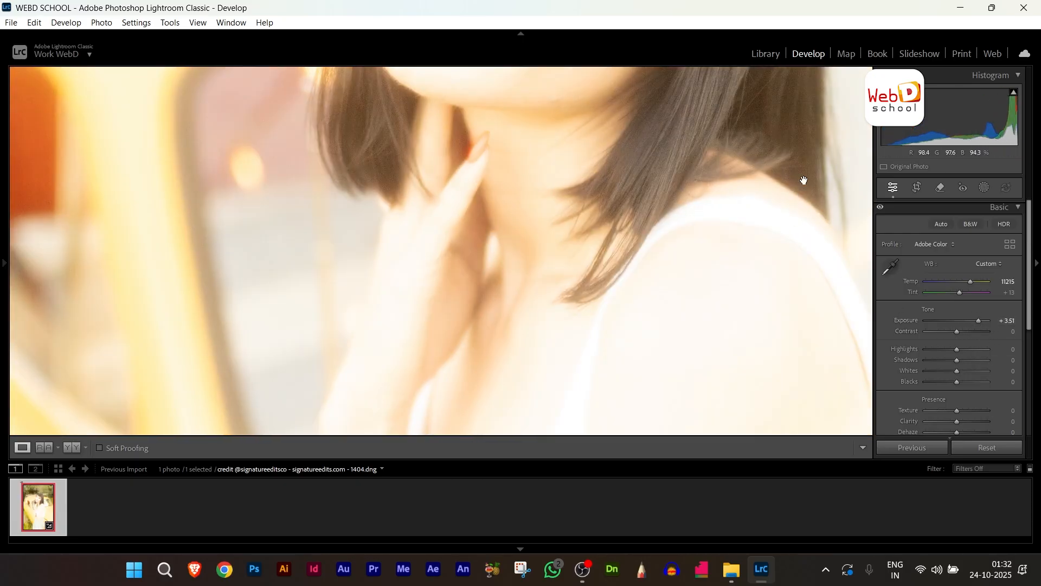
left_click_drag(804, 179, 635, 409)
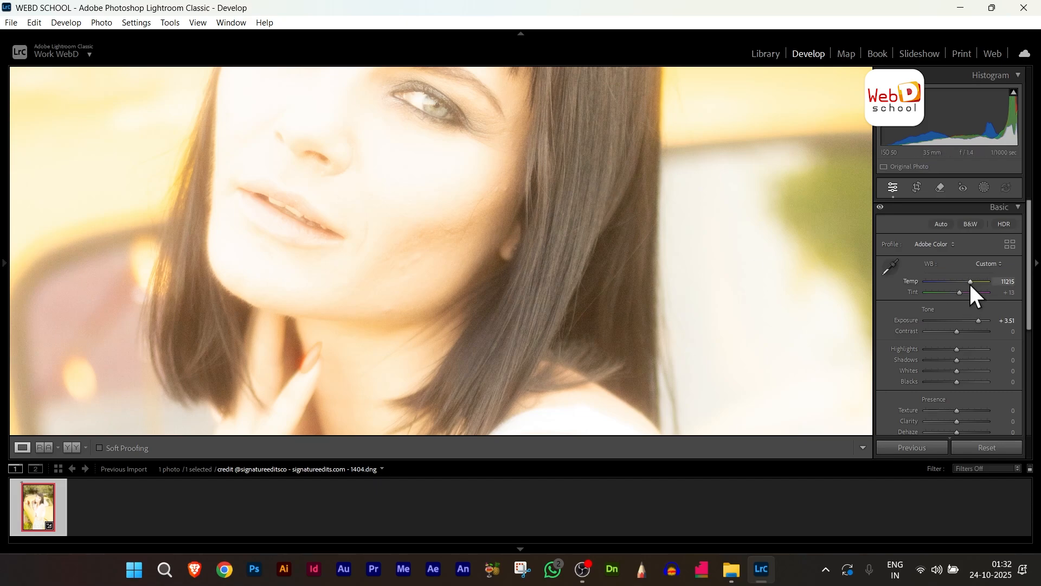
left_click_drag(974, 320, 965, 333)
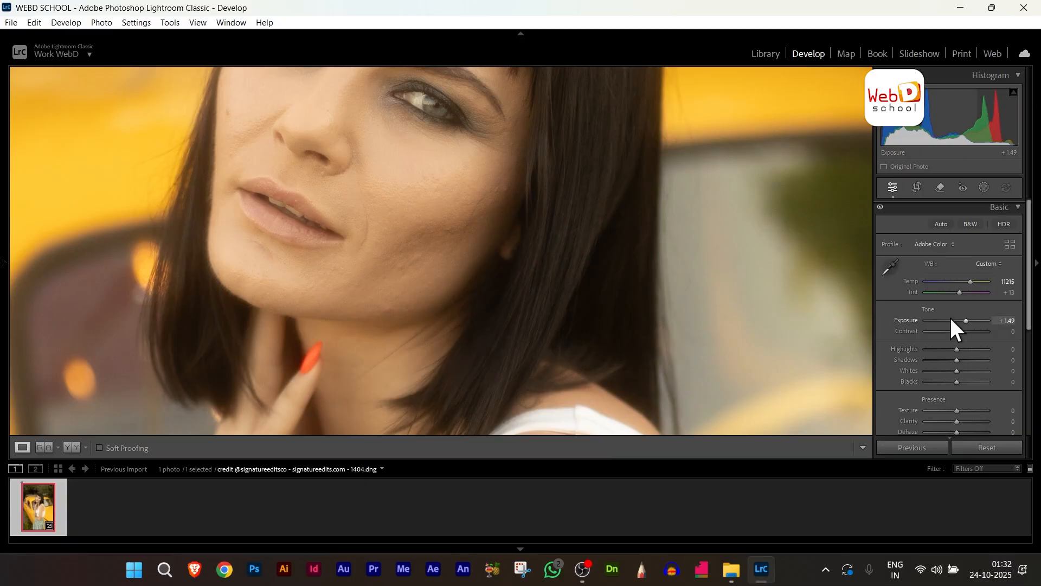
left_click_drag(969, 320, 964, 321)
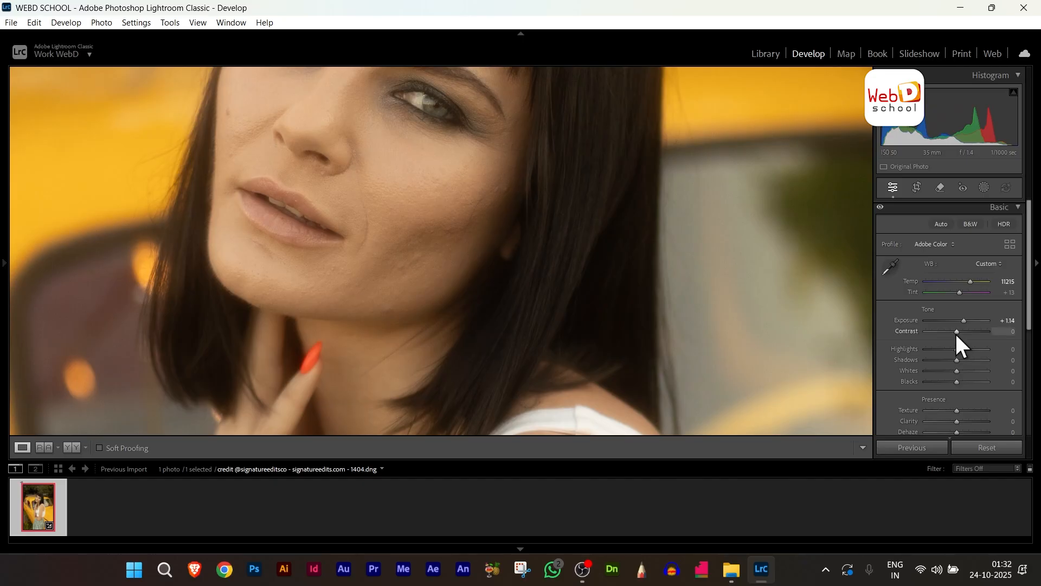
Try contrast values of -100 and +19, inspect the face and neck up close, and set the contrast to +37
left_click_drag(957, 335, 922, 345)
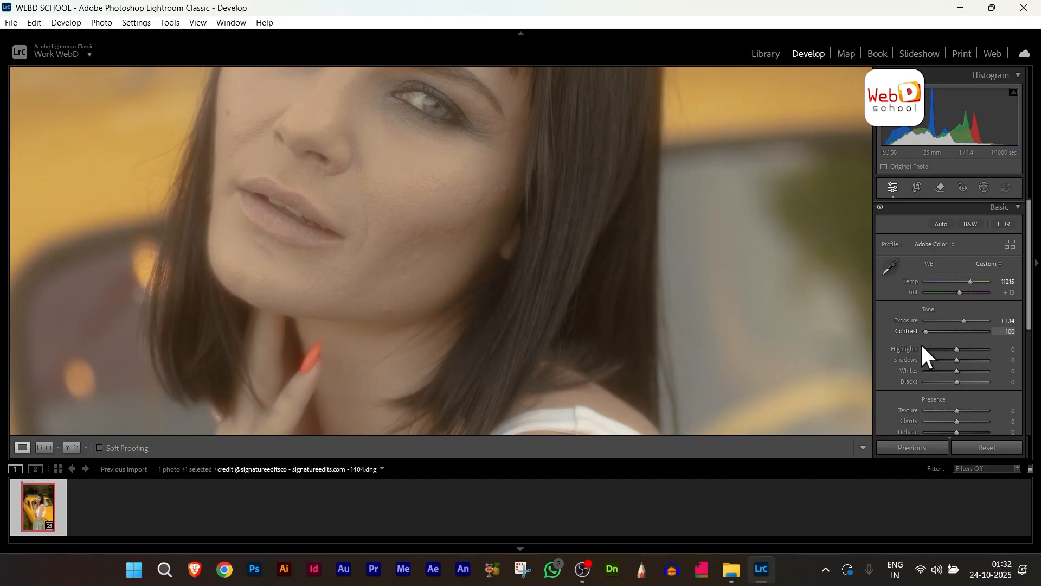
left_click_drag(923, 347, 963, 366)
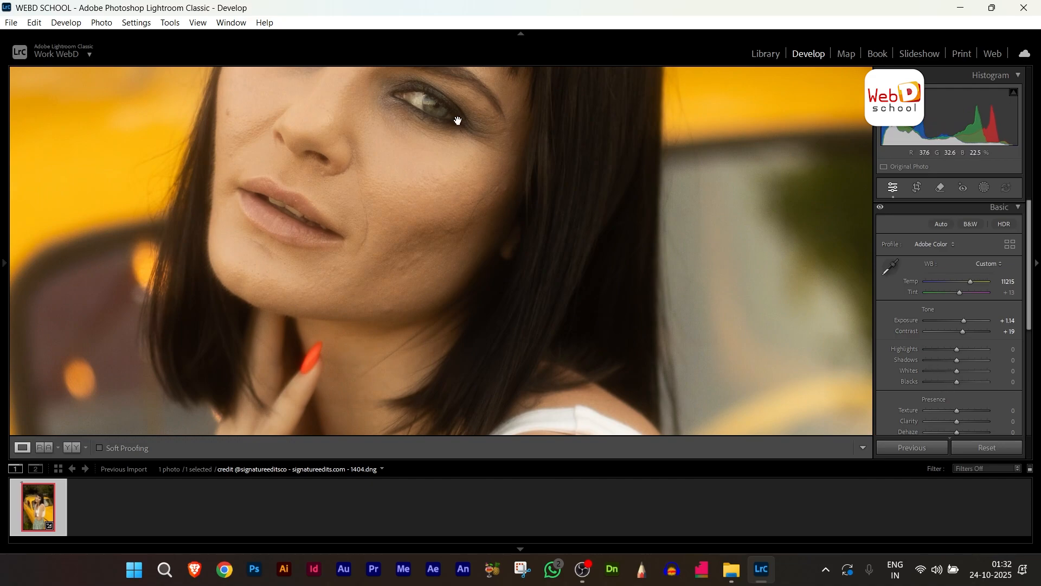
left_click_drag(667, 116, 639, 317)
left_click_drag(458, 253, 675, 125)
left_click_drag(347, 369, 218, 405)
left_click_drag(608, 315, 493, 237)
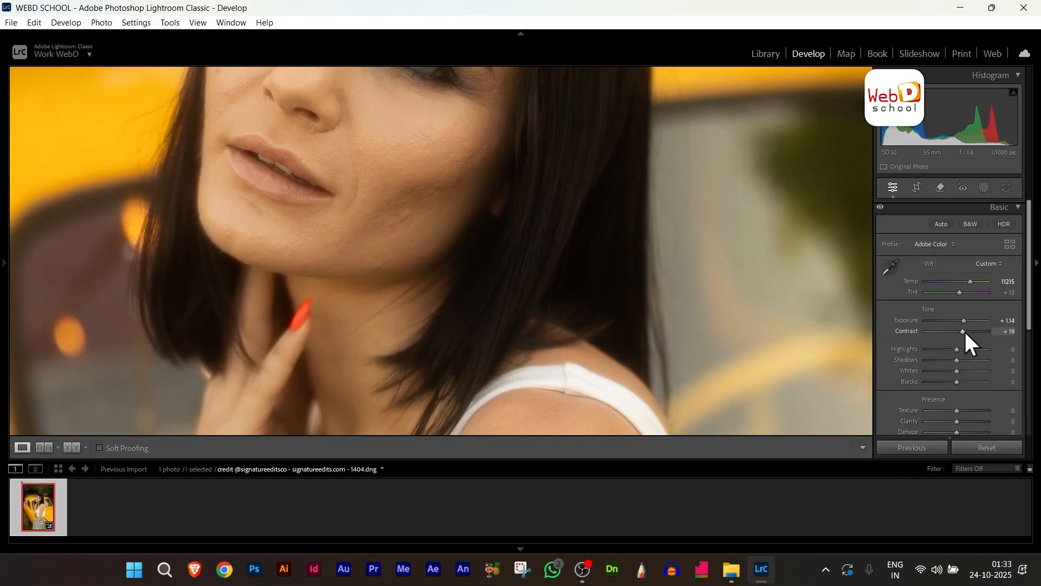
left_click_drag(965, 332, 970, 331)
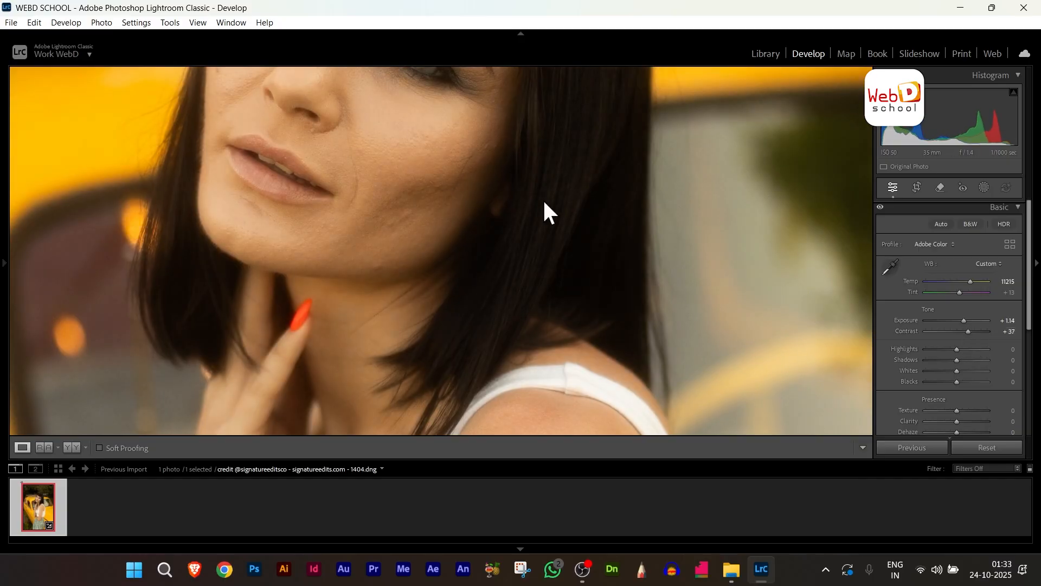
left_click_drag(578, 149, 678, 272)
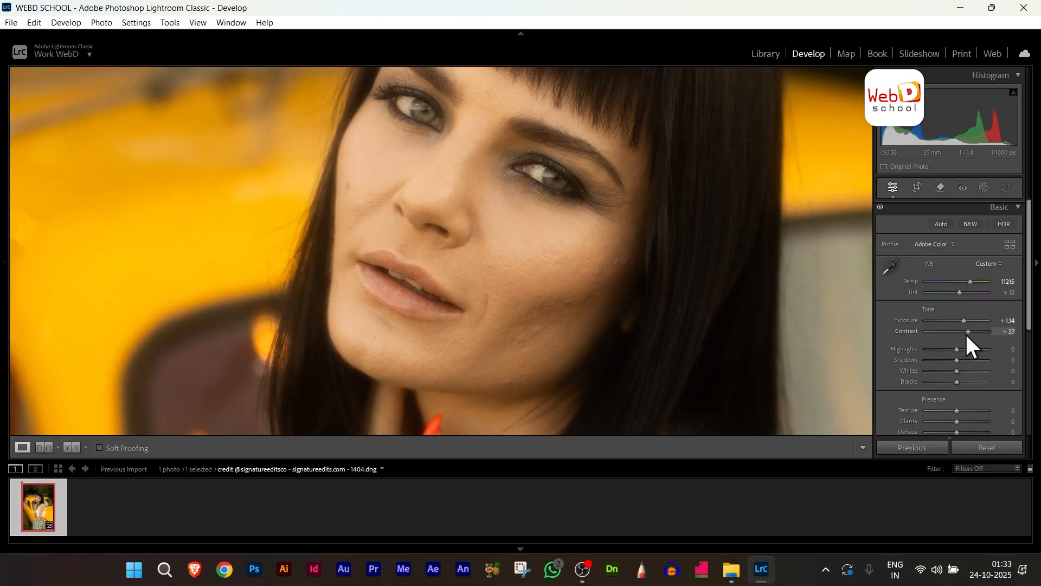
Set the contrast to +30 and the highlights to +19, and check the face and hair up close
left_click_drag(965, 333, 963, 333)
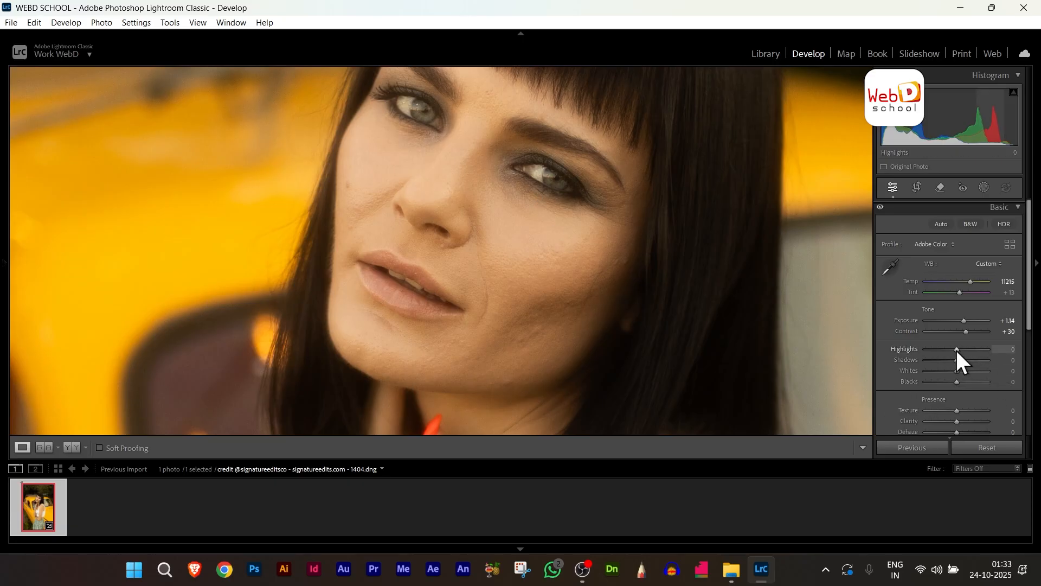
mouse_move(955, 348)
left_mouse_down()
mouse_move(975, 356)
mouse_move(958, 358)
left_mouse_up()
left_click_drag(958, 347, 961, 350)
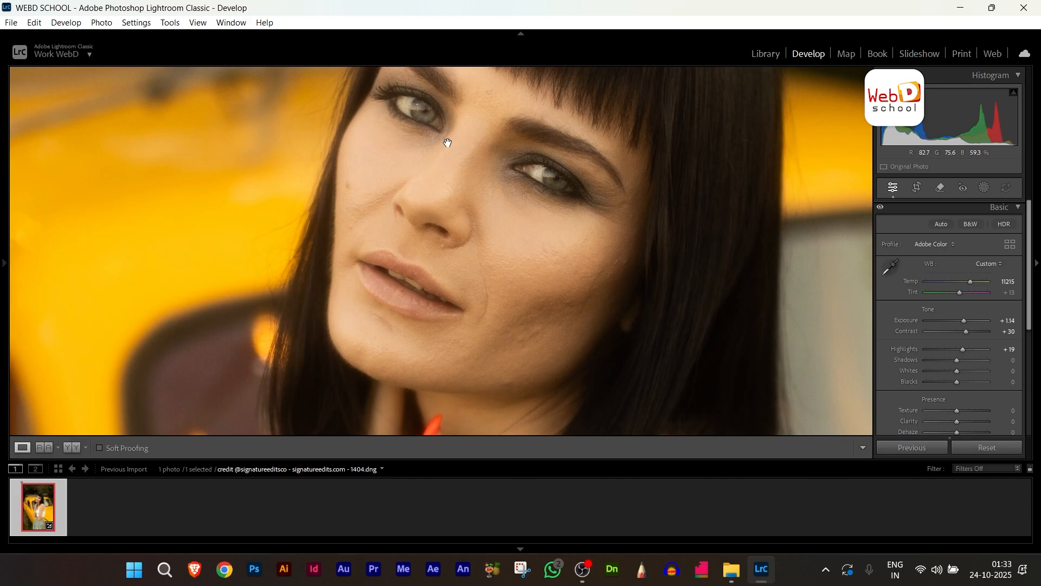
left_click_drag(478, 354, 313, 332)
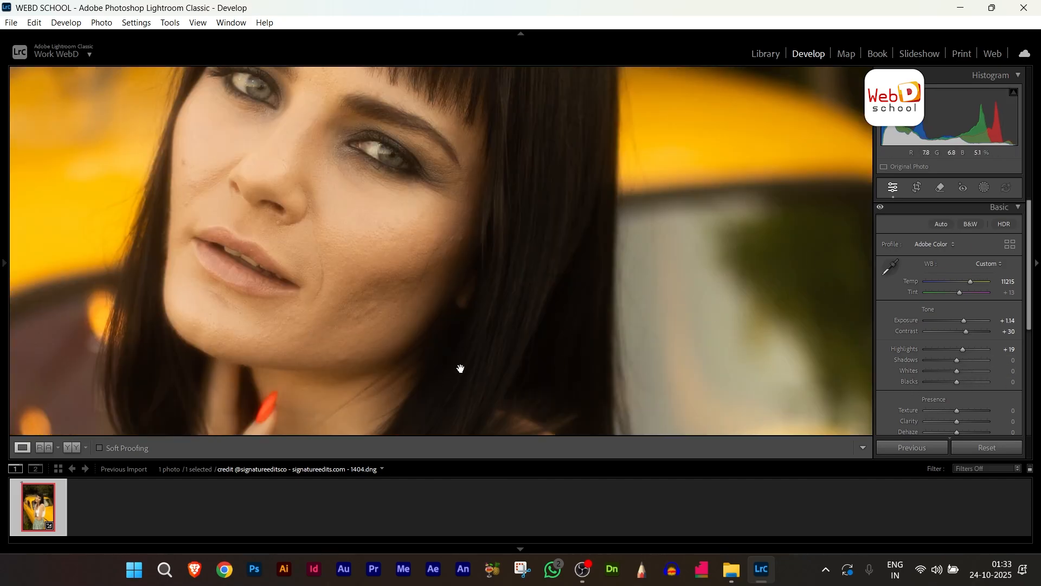
Set the shadows to +2, the whites to +18 and the blacks to +7, and inspect the hair and eyes
mouse_move(956, 360)
left_mouse_down()
mouse_move(973, 361)
mouse_move(956, 361)
left_mouse_up()
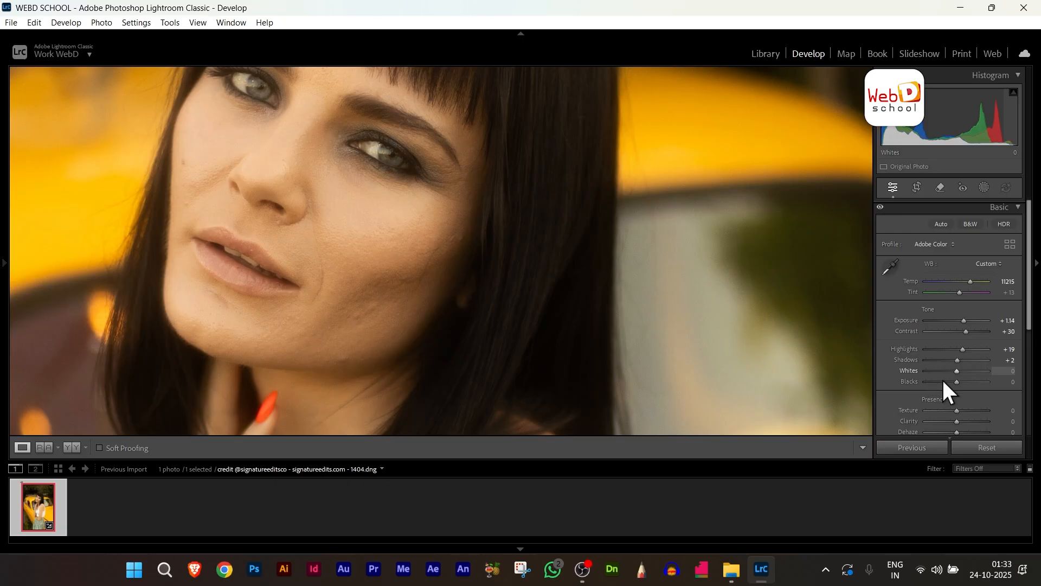
mouse_move(956, 371)
left_mouse_down()
mouse_move(980, 367)
mouse_move(962, 368)
mouse_move(965, 385)
mouse_move(947, 388)
mouse_move(958, 383)
left_mouse_up()
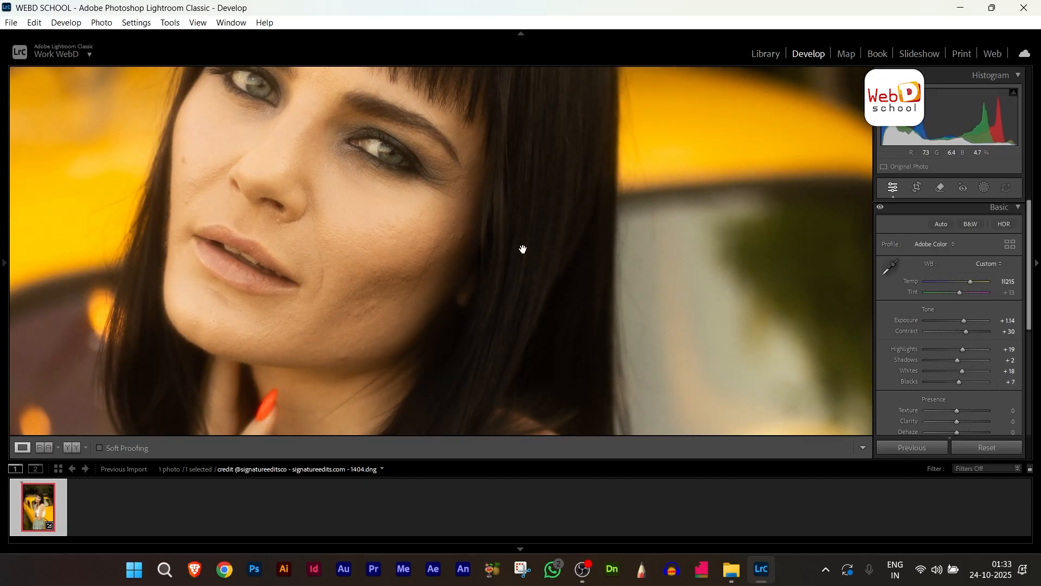
scroll(522, 249, "down", 5)
scroll(522, 248, "up", 10)
scroll(523, 249, "down", 6)
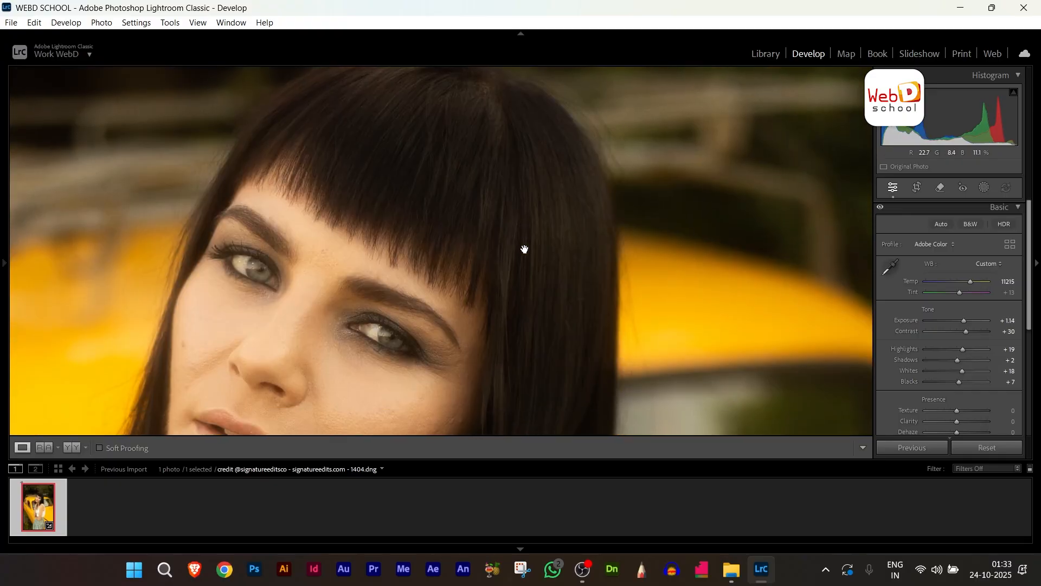
scroll(524, 249, "down", 1)
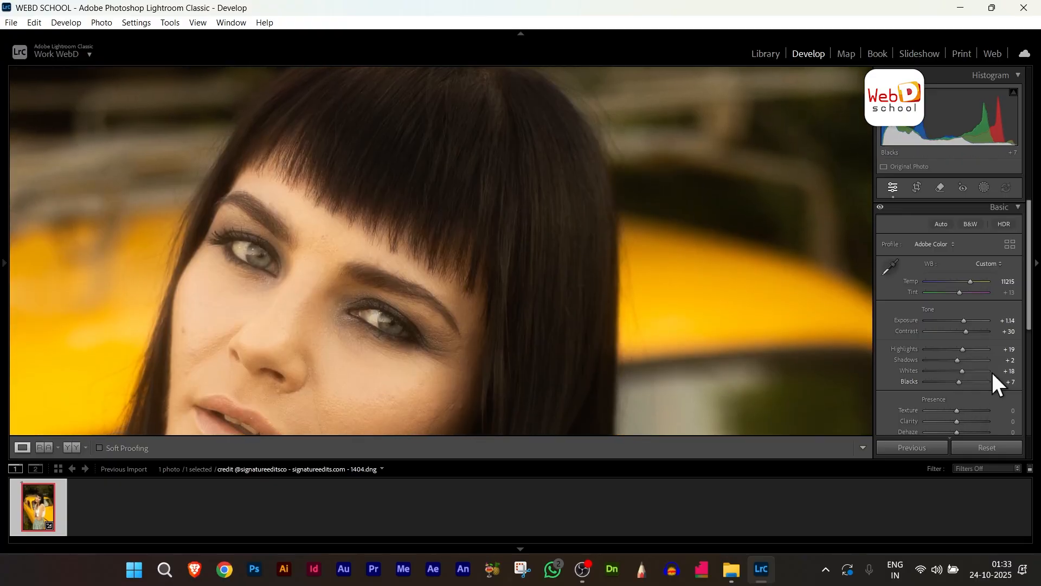
Zoom in on the cheek, try strong texture values of +100 and +95, and inspect the skin and eye
scroll(992, 370, "down", 3)
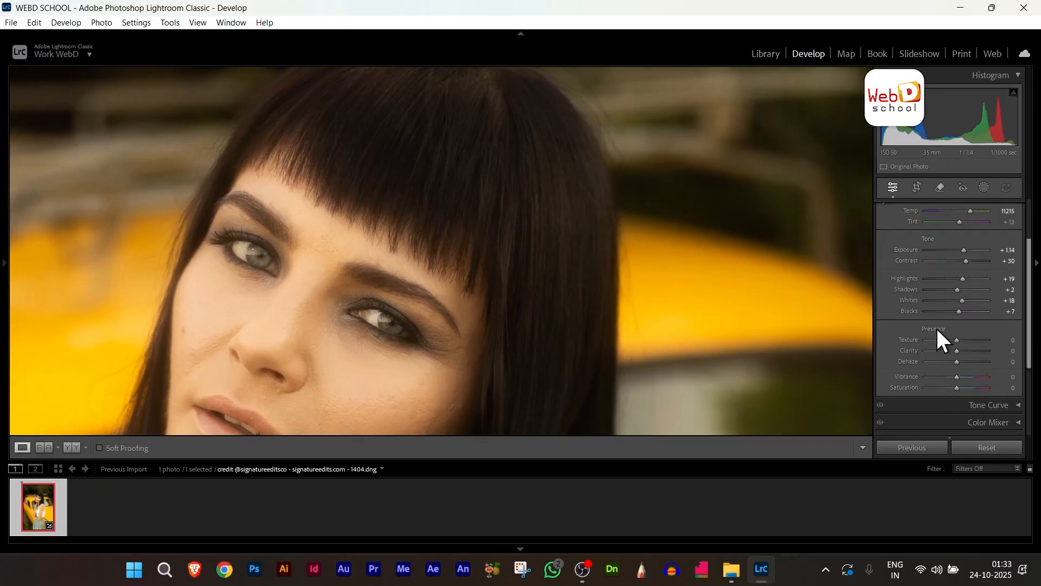
left_click_drag(395, 329, 498, 226)
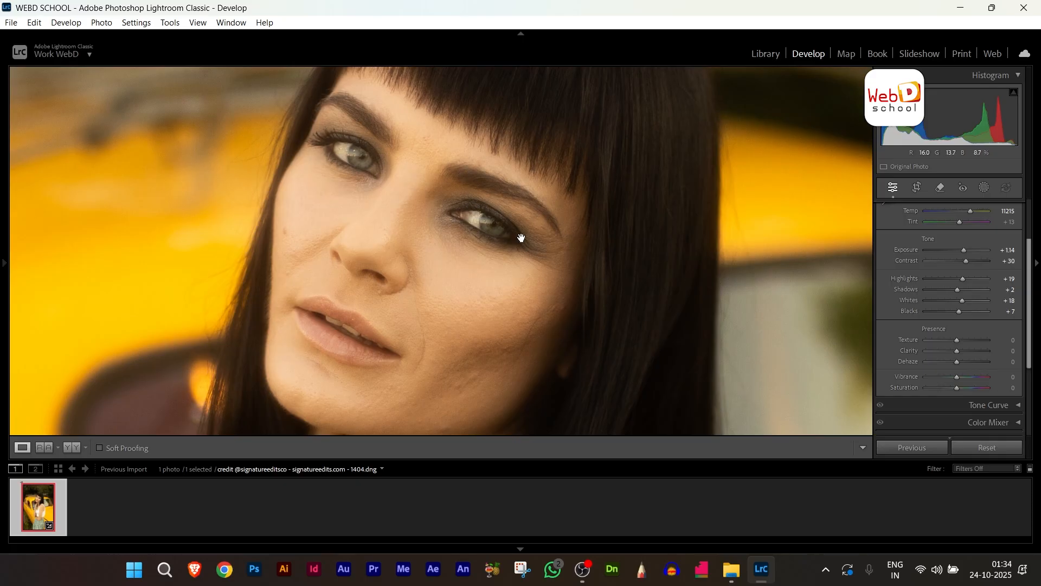
key("ctrl+minus")
key("ctrl+equal")
key("ctrl+equal")
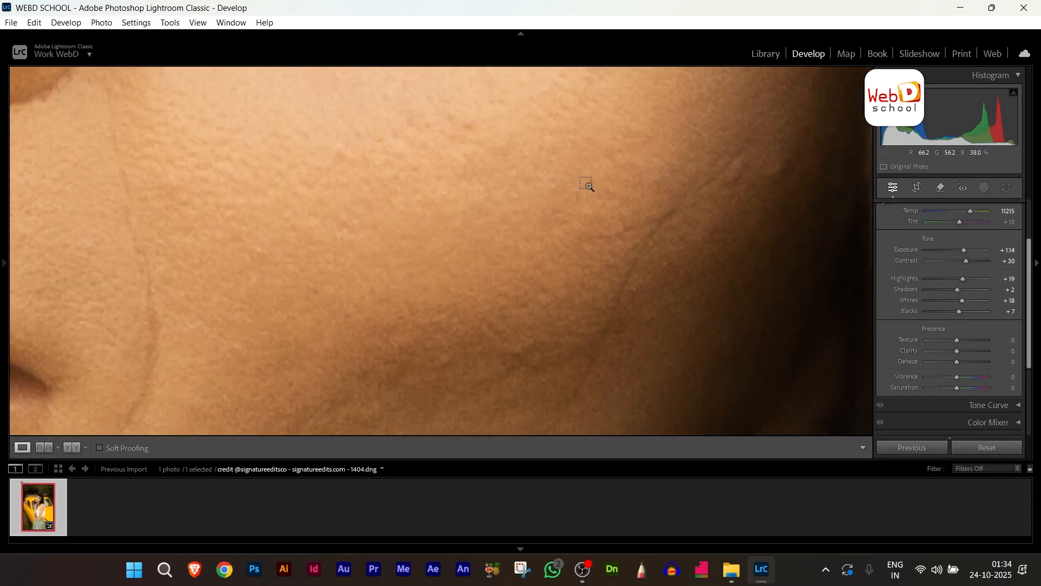
key("ctrl+minus")
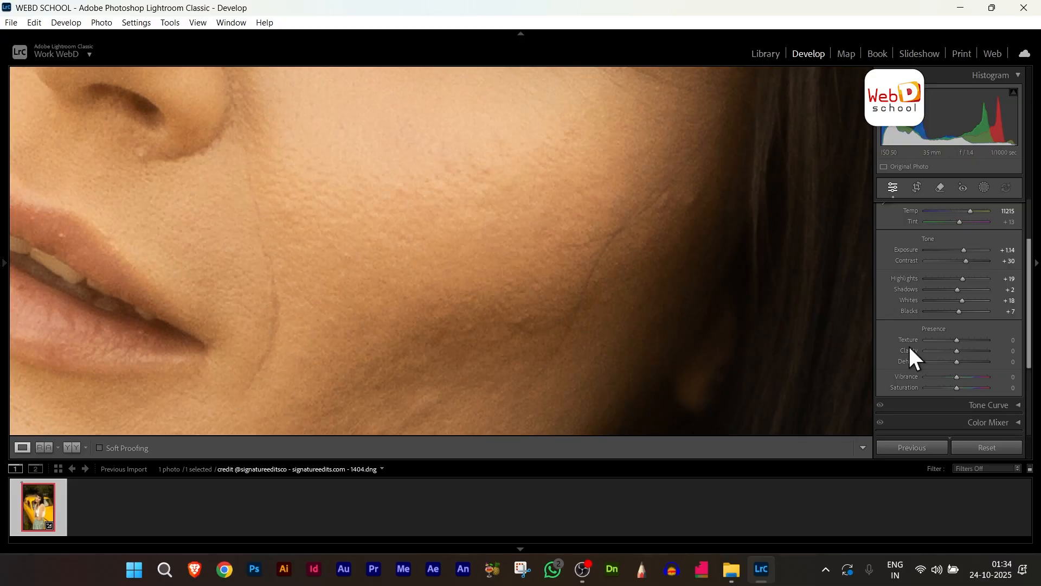
left_click_drag(958, 340, 983, 351)
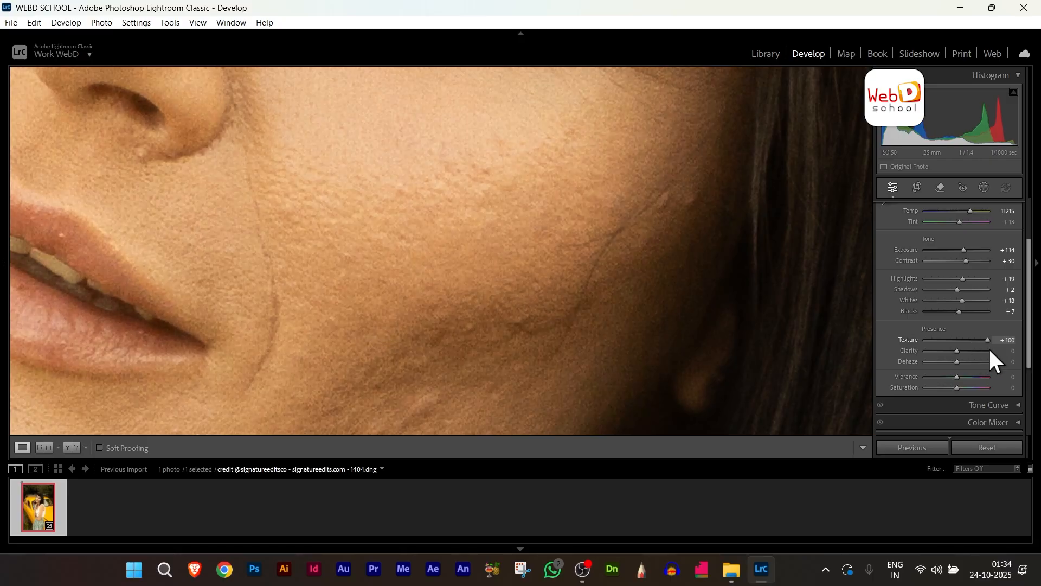
left_click_drag(973, 349, 972, 351)
left_click_drag(586, 284, 374, 226)
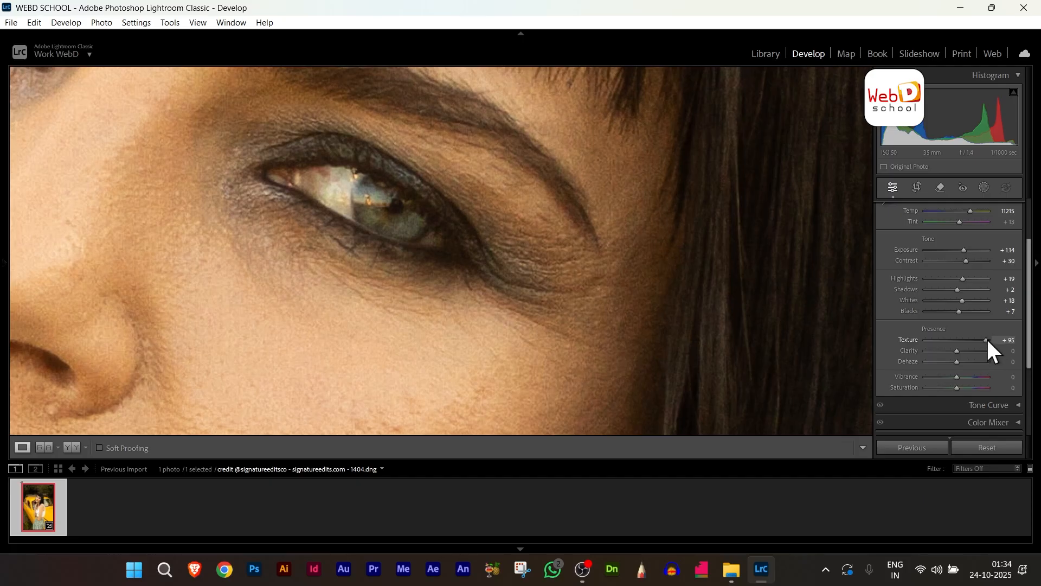
Set the texture to -19, the clarity to -37 and the dehaze to -4, and inspect the skin on the face
left_click_drag(988, 338, 954, 364)
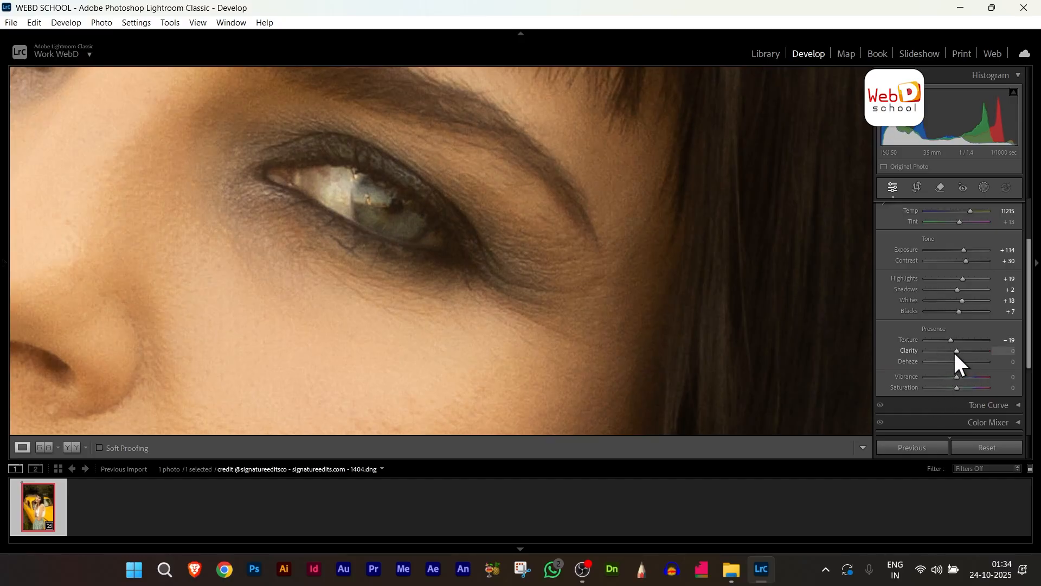
mouse_move(949, 351)
left_mouse_down()
mouse_move(936, 356)
mouse_move(948, 357)
left_mouse_up()
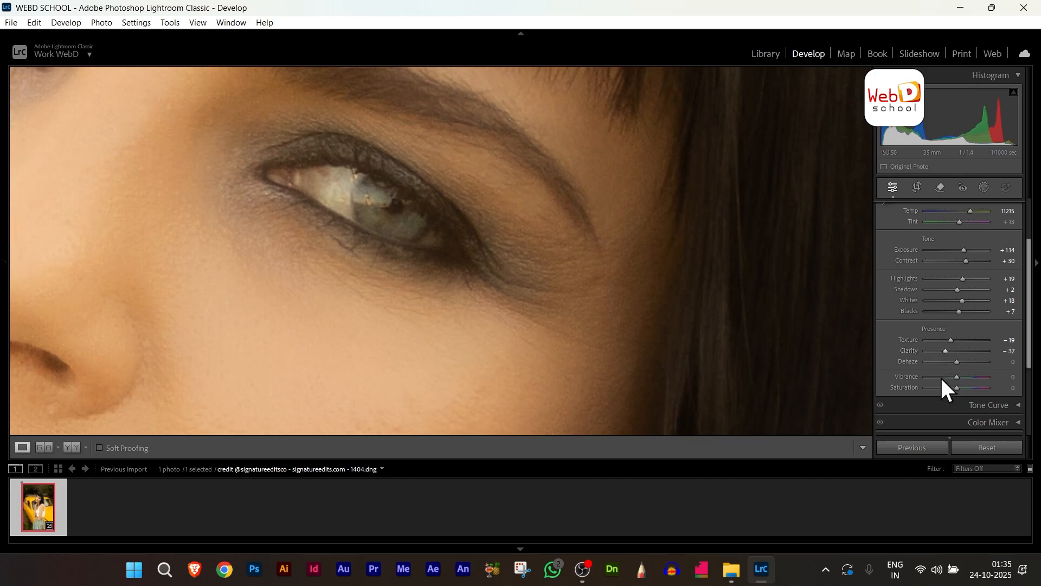
left_click_drag(957, 362, 957, 384)
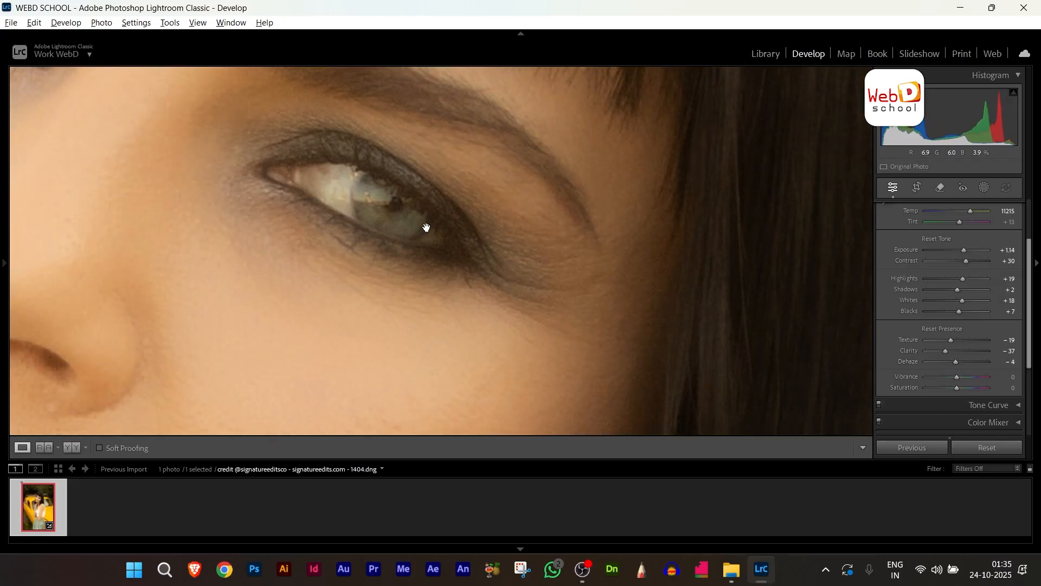
left_click(510, 236)
left_click(465, 189)
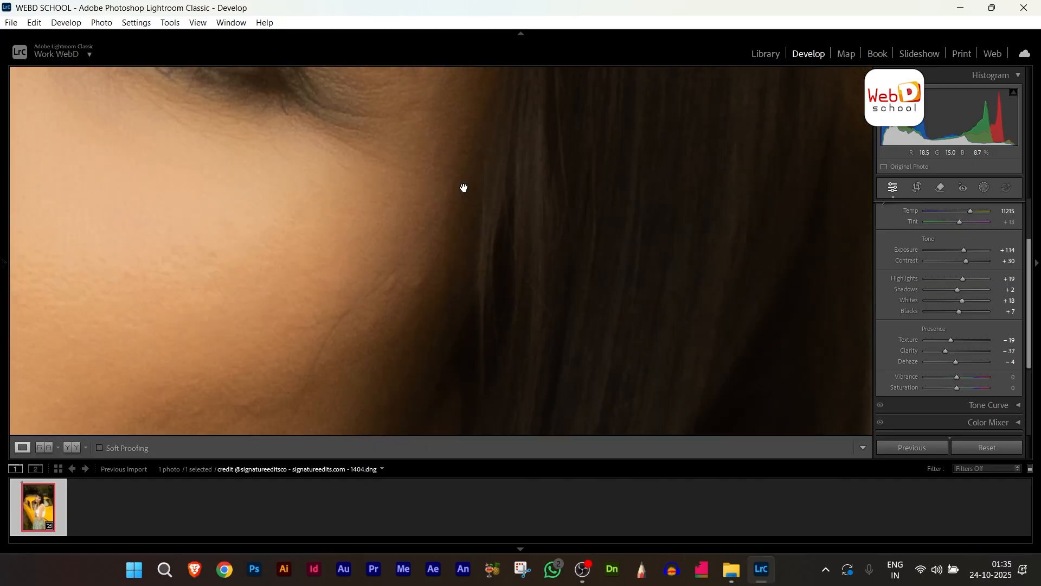
left_click(455, 197)
left_click(423, 184)
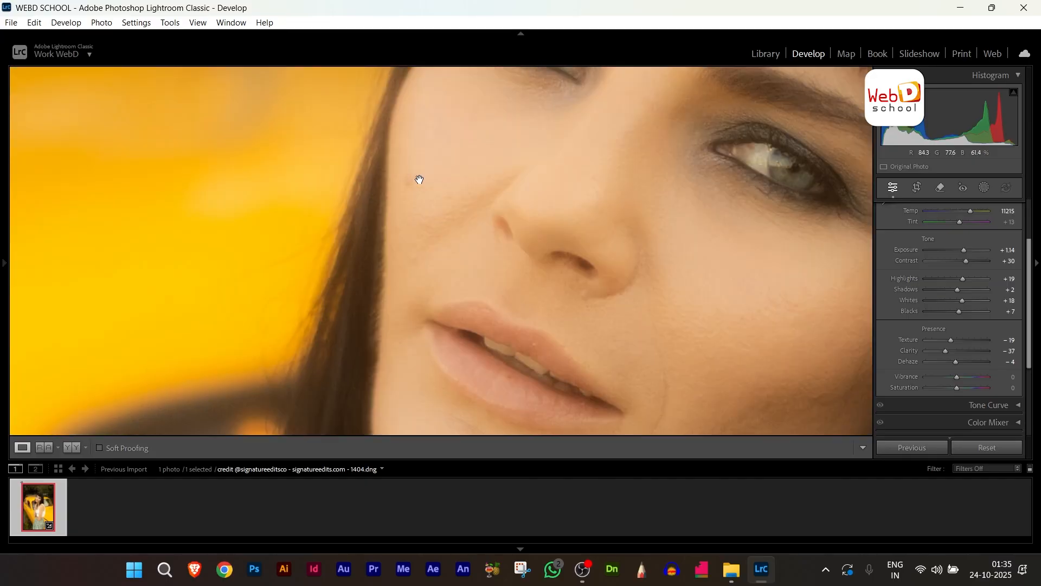
left_click(527, 228)
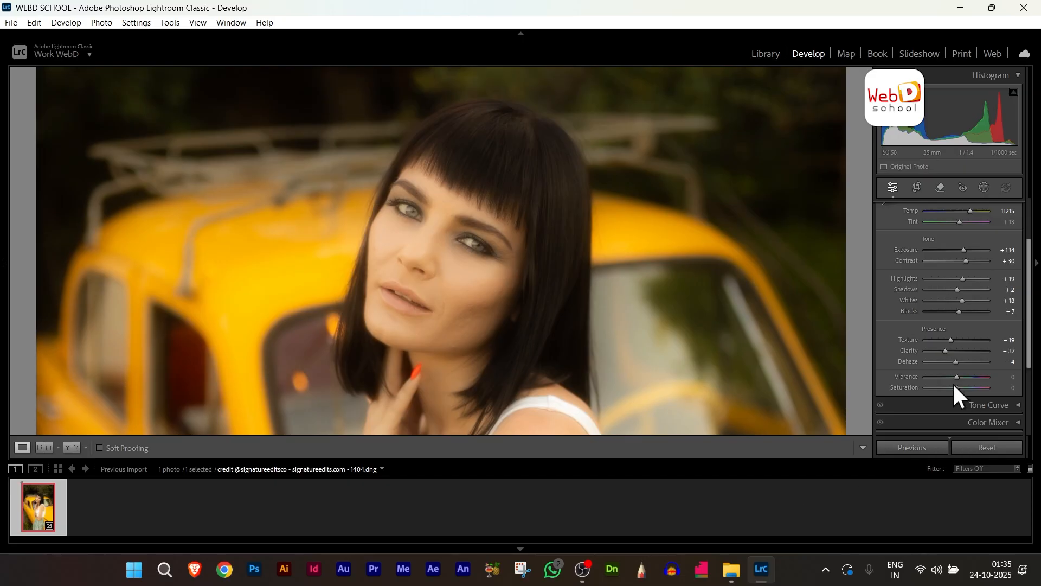
Set the clarity to -16 and the texture to +23, and look over the arm, shoulder and face
left_click_drag(945, 351, 964, 341)
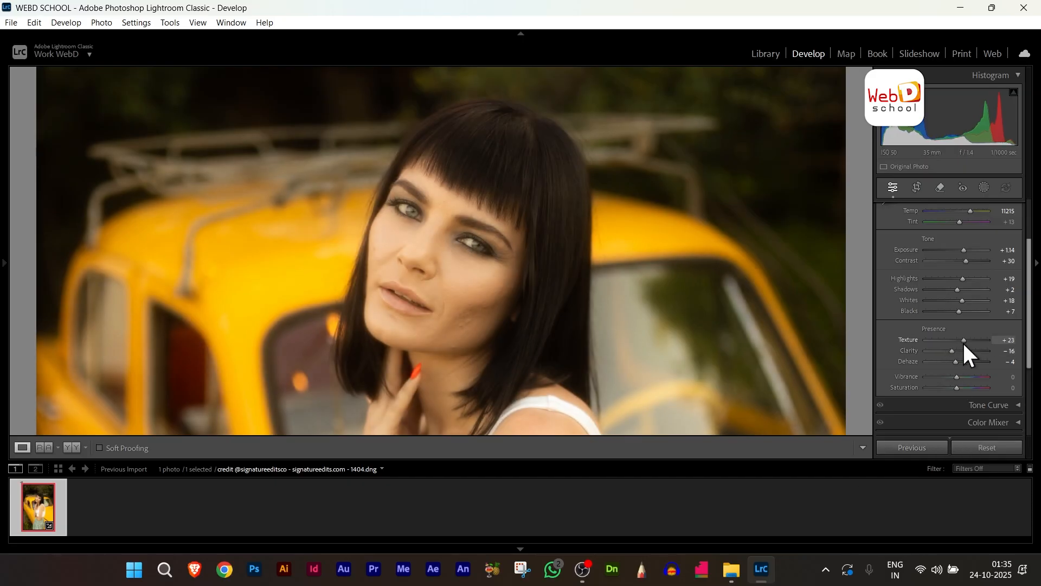
left_click_drag(616, 294, 660, 118)
left_click_drag(488, 356, 551, 176)
left_click_drag(610, 142, 583, 348)
left_click_drag(579, 264, 569, 372)
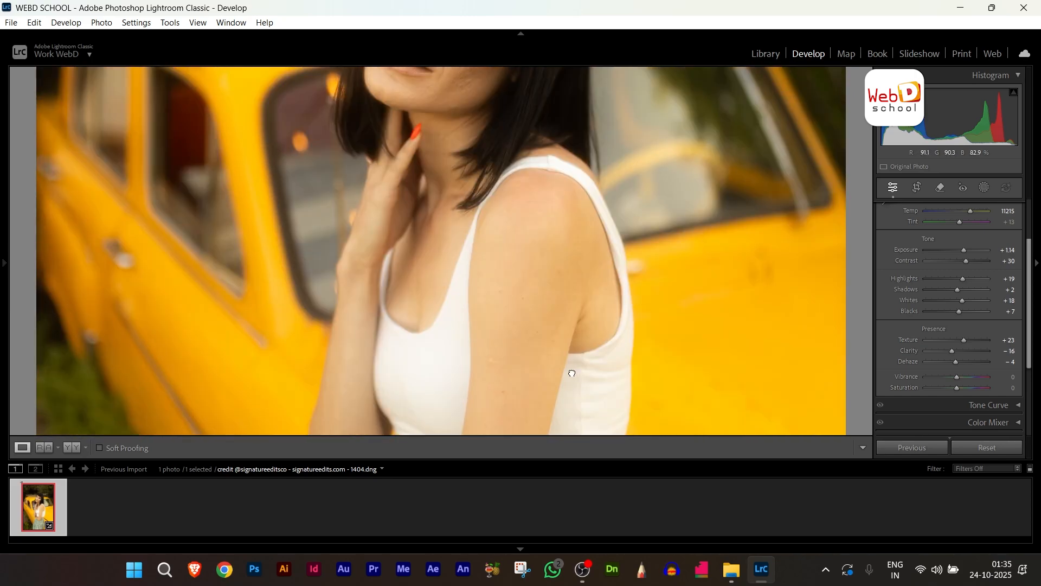
left_click_drag(572, 274, 572, 411)
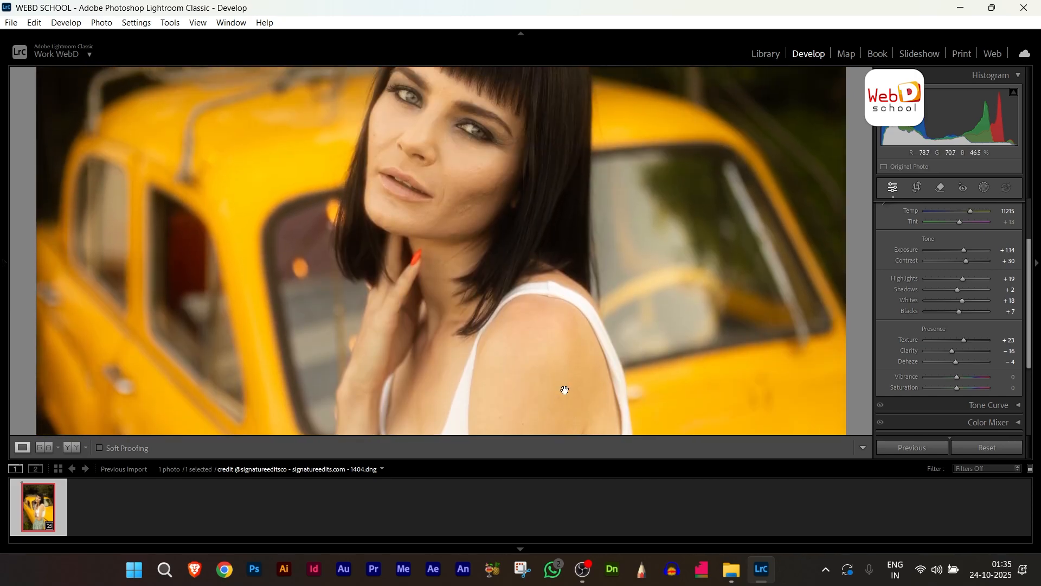
left_click_drag(660, 217, 647, 302)
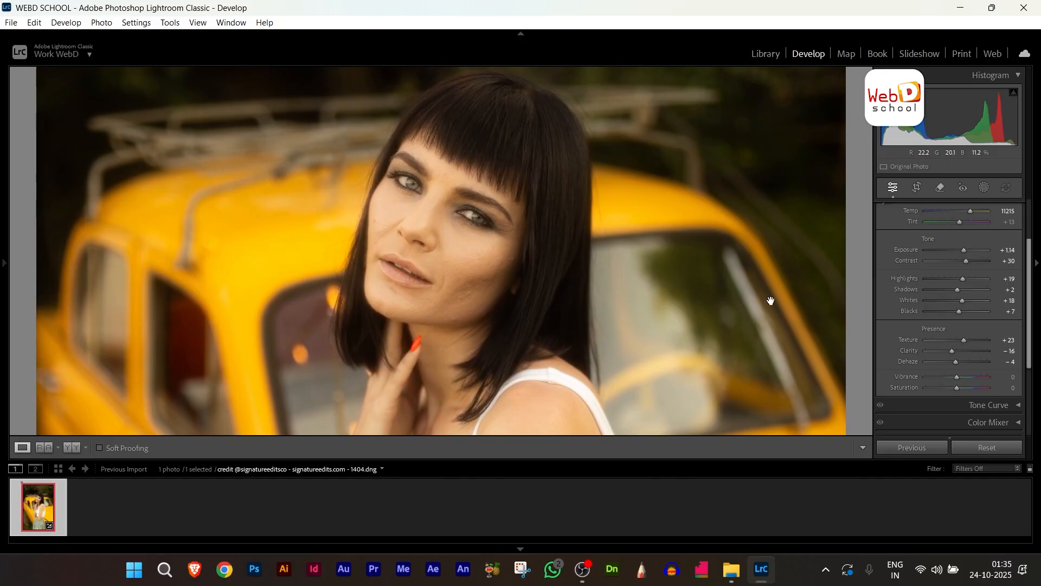
Try a vibrance of -100, set the vibrance to +26, and check its effect on the skin and yellow car
scroll(1008, 284, "down", 1)
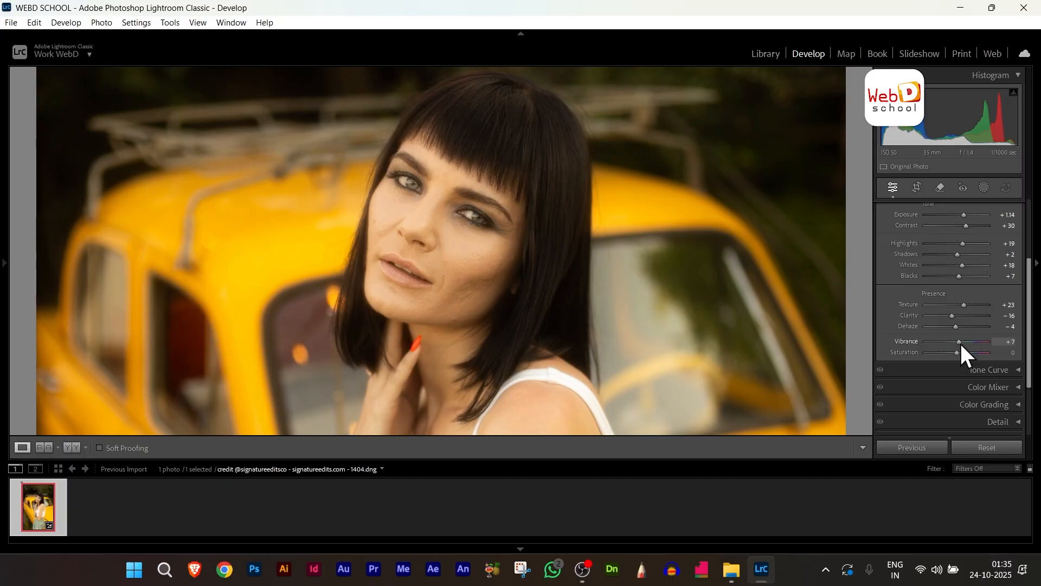
left_click_drag(960, 341, 909, 353)
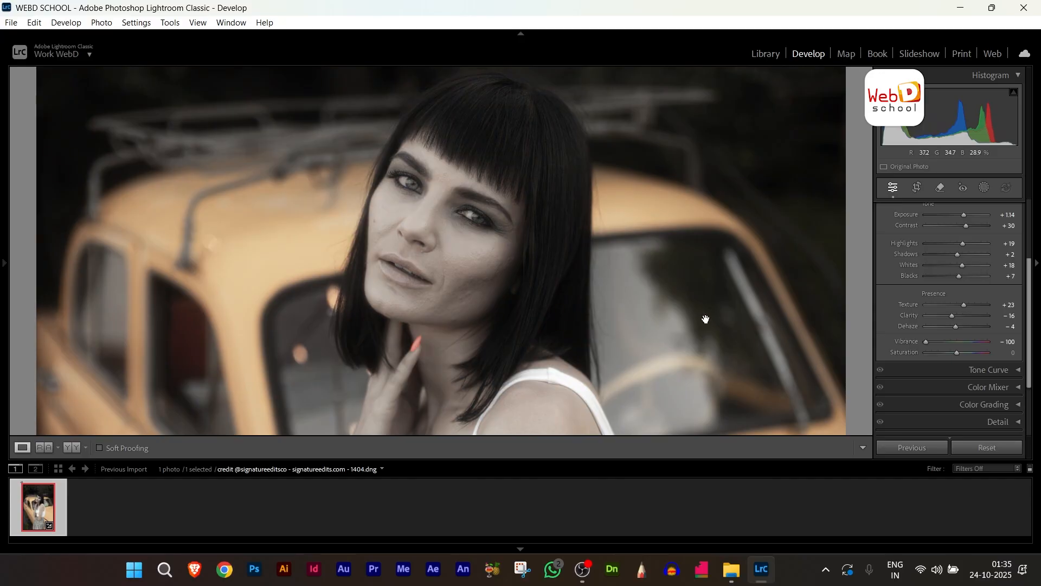
left_click_drag(629, 356, 739, 353)
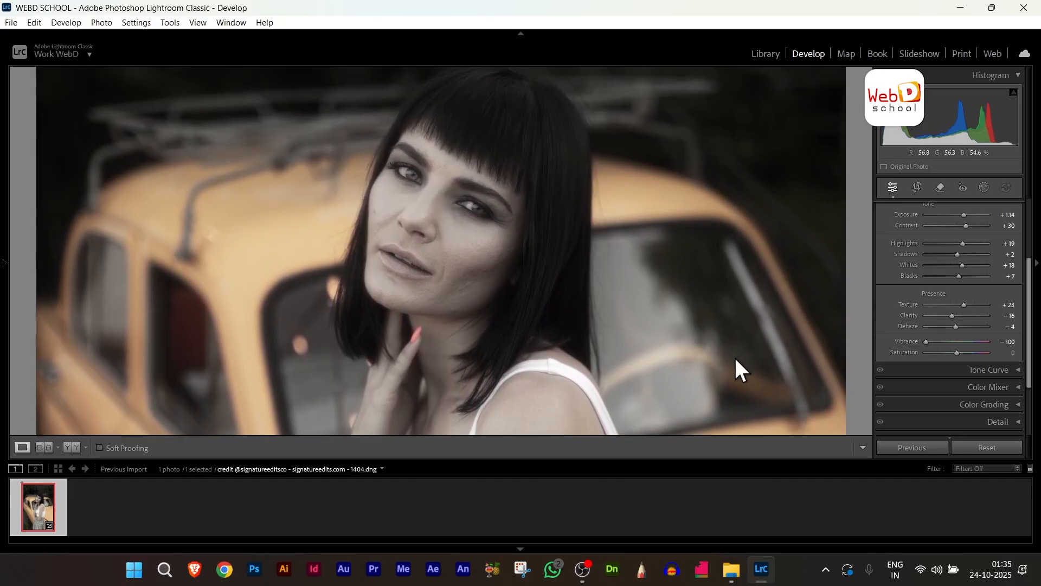
left_click_drag(925, 343, 964, 368)
left_click_drag(732, 345, 746, 255)
left_click_drag(734, 365, 748, 278)
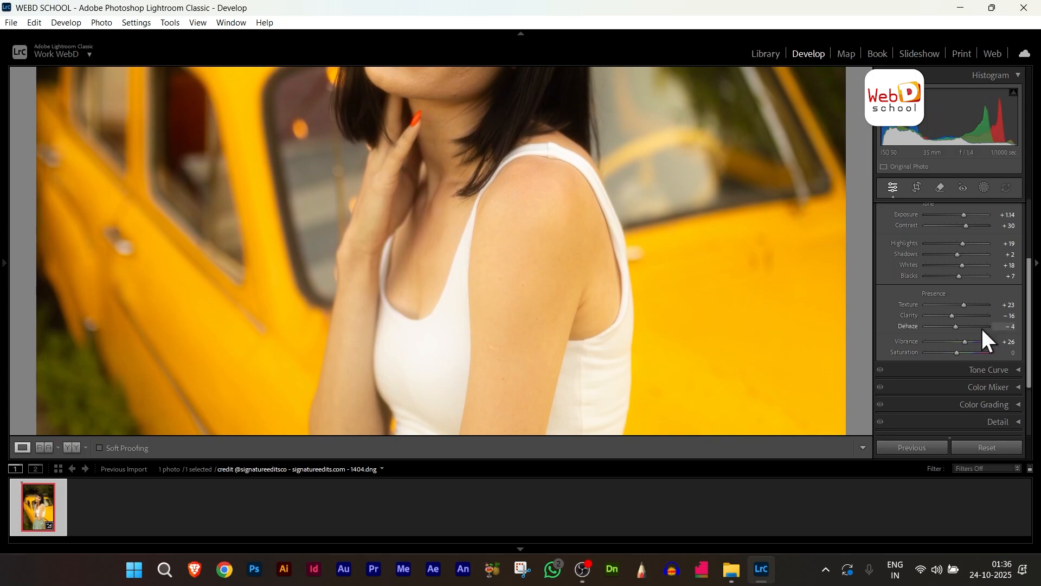
left_click_drag(653, 219, 653, 358)
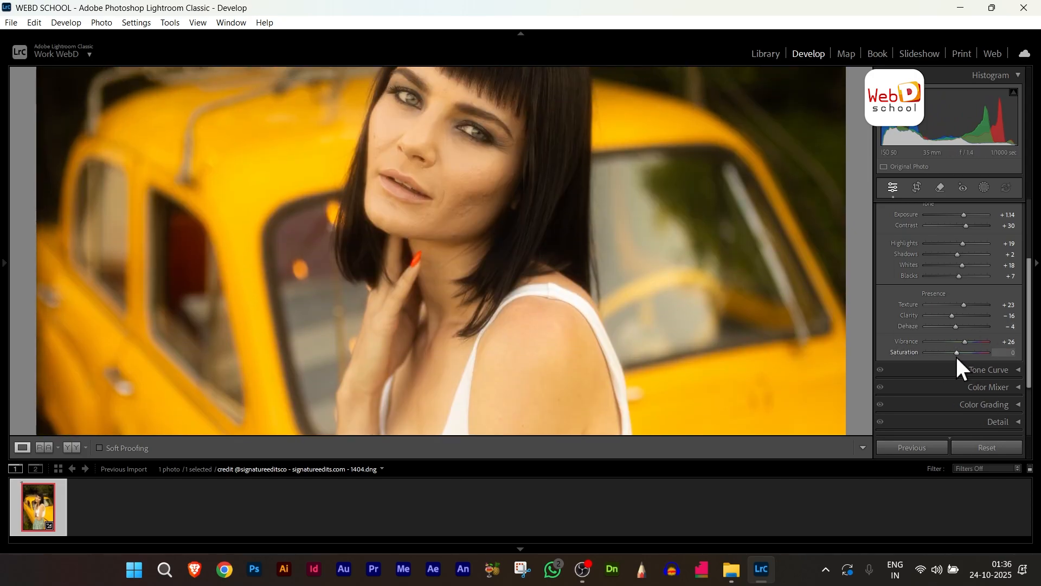
Try adjusting the saturation and check its effect on the face and car
mouse_move(955, 352)
left_mouse_down()
mouse_move(919, 363)
mouse_move(970, 367)
left_mouse_up()
left_click(566, 256)
scroll(567, 256, "up", 6)
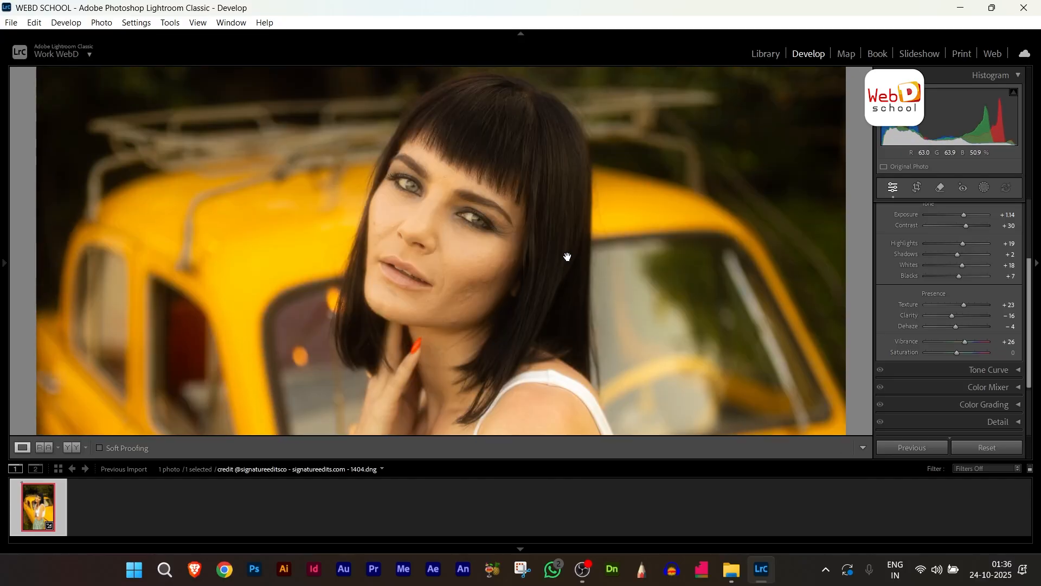
Fit the whole photo in view, compare it side by side before and after editing, and return to the single view
left_click(549, 249)
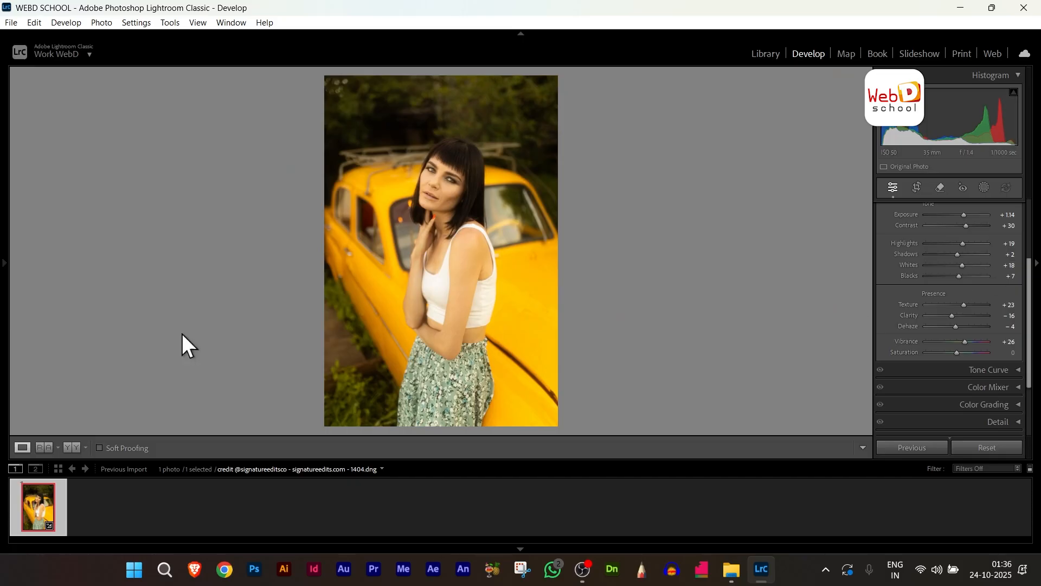
left_click(74, 447)
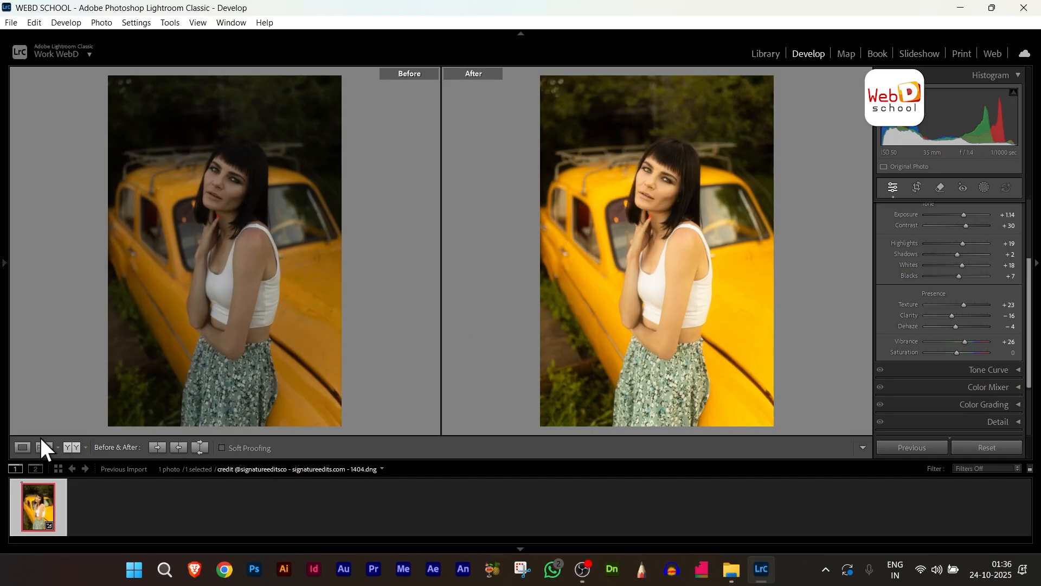
left_click(21, 448)
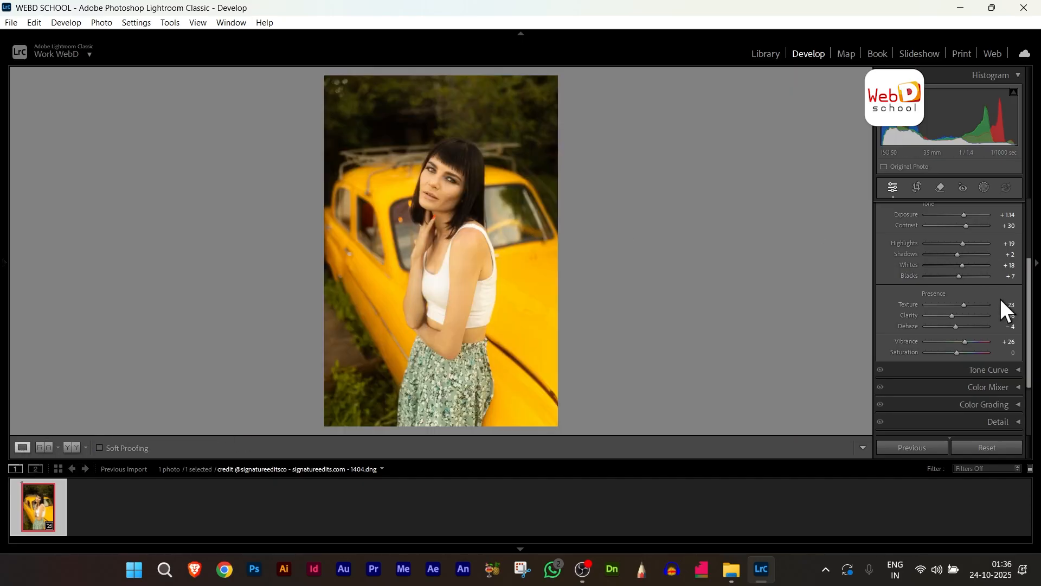
Open the Tone Curve in place of the Basic adjustments, view its red, green and blue channel curves, and return to the point curve
scroll(1008, 271, "up", 3)
left_click(1016, 208)
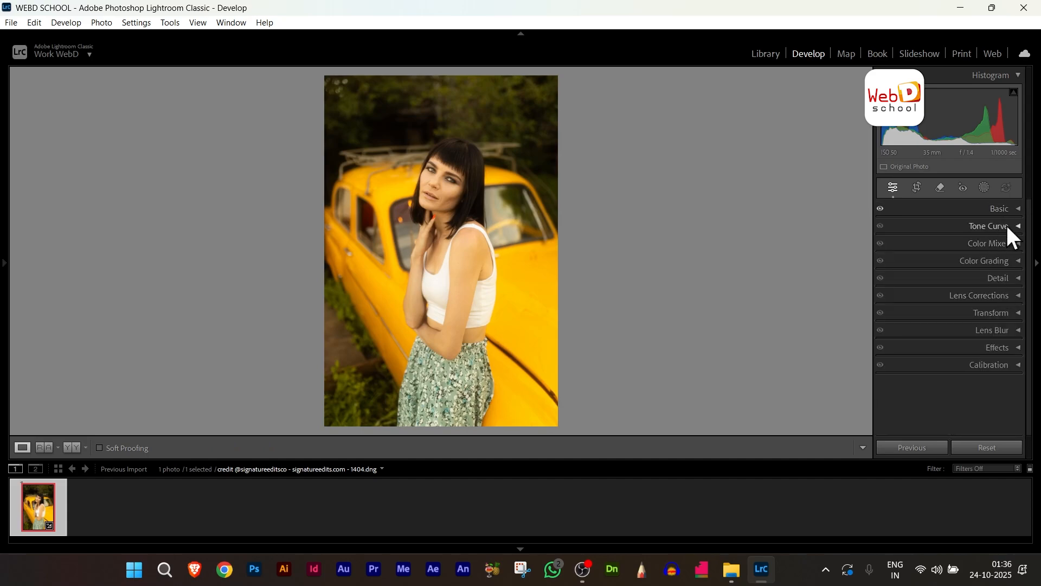
left_click(1006, 226)
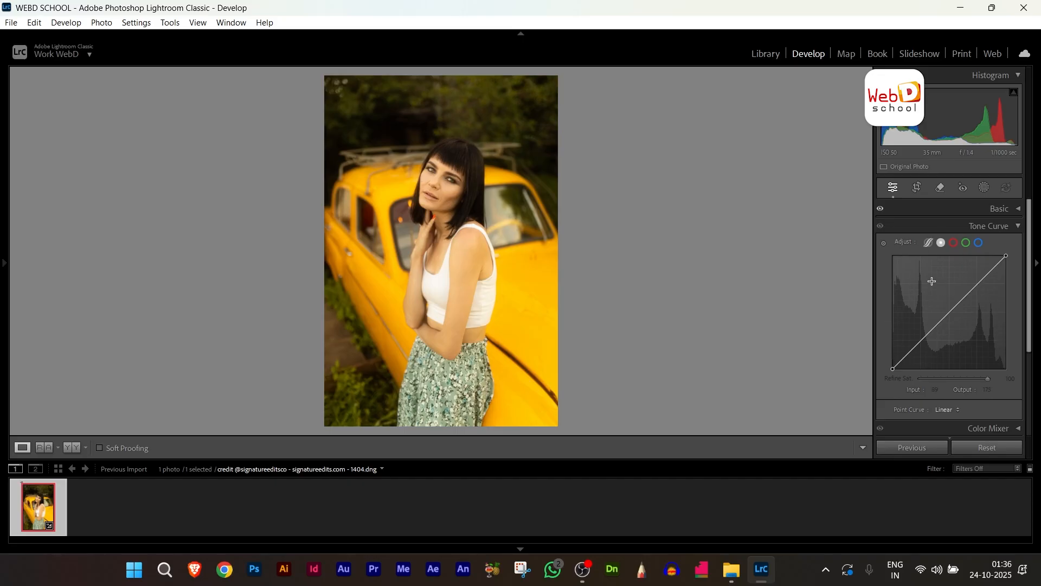
left_click(953, 244)
left_click(966, 243)
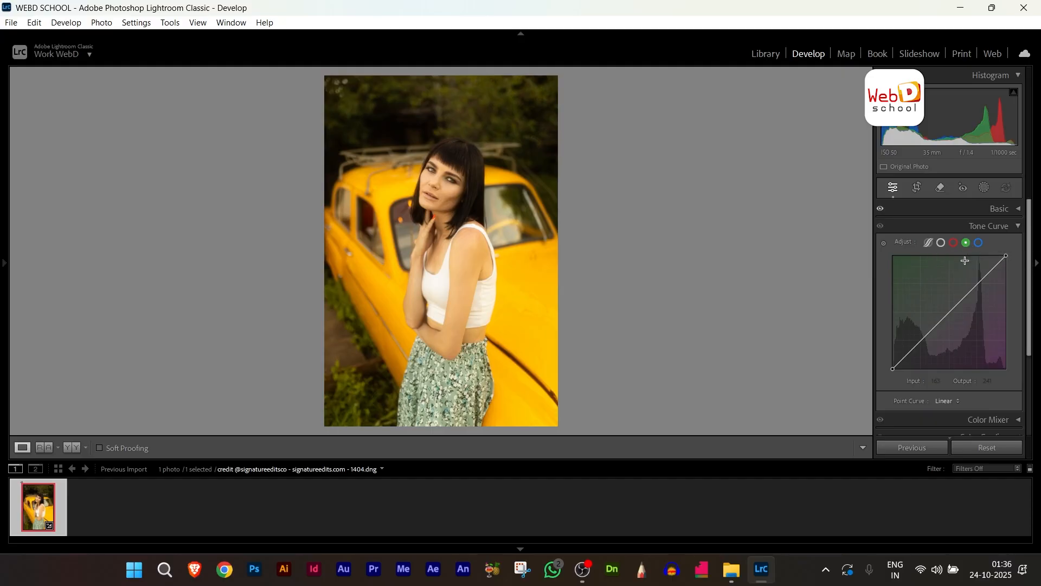
left_click(978, 243)
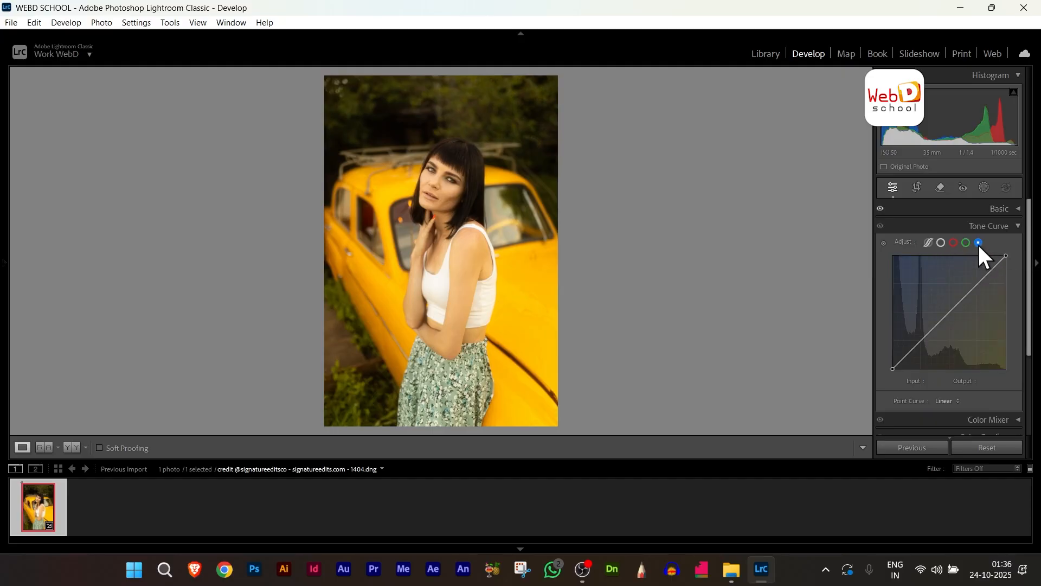
left_click(941, 243)
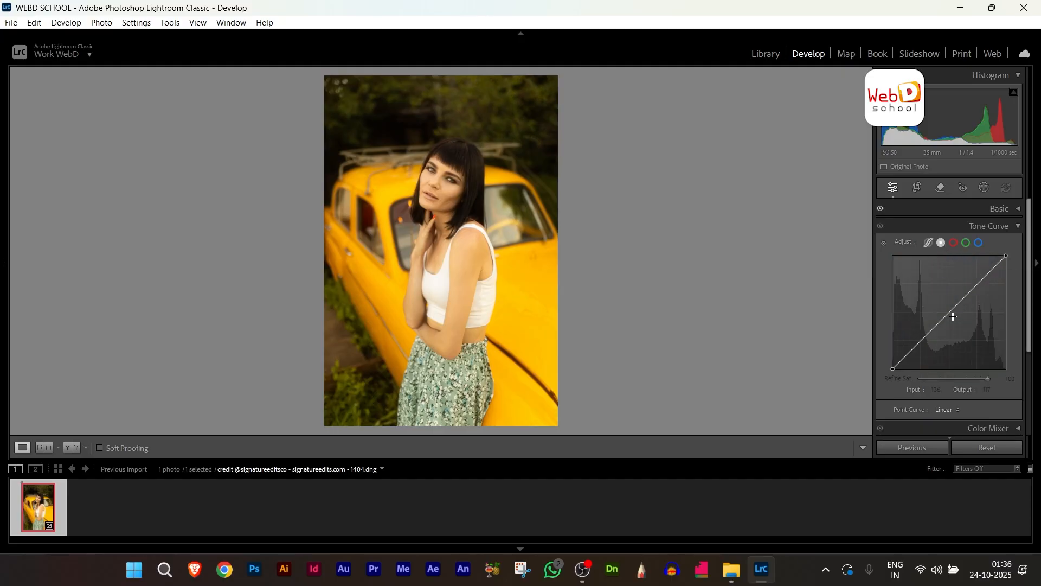
Try lifting the point curve's midtones to input 117, output 135, and replace that point with one at input 134, output 130
left_click_drag(949, 309, 943, 301)
double_click(943, 301)
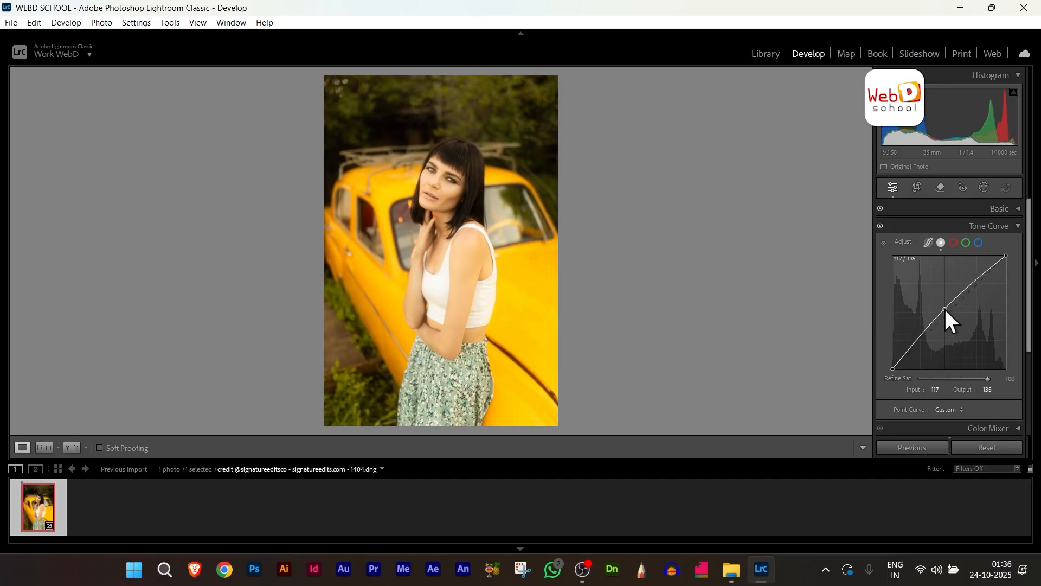
left_click(952, 310)
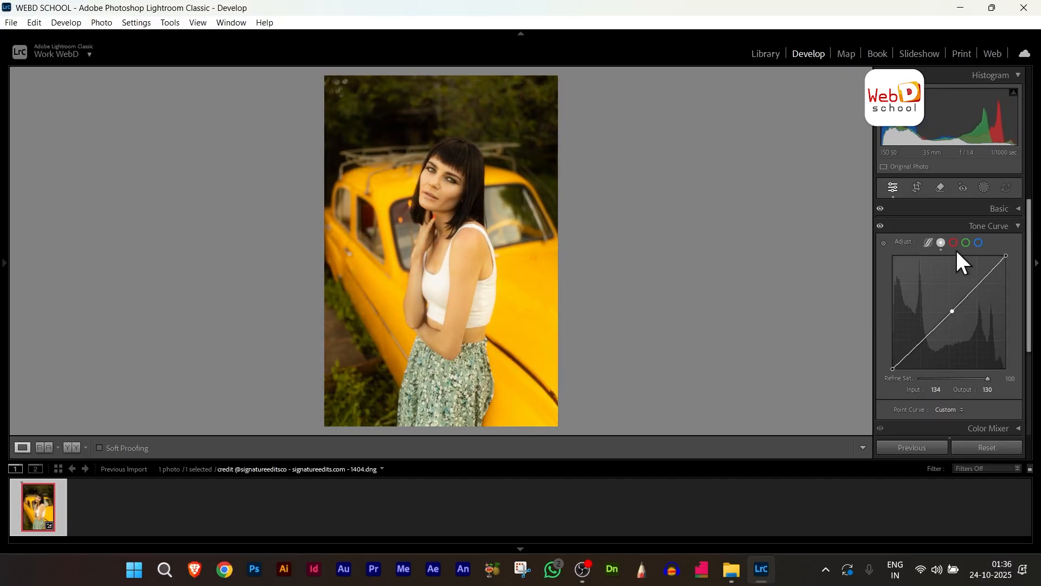
Try lowering the midtones of the red channel curve to input 123, output 117
left_click(955, 244)
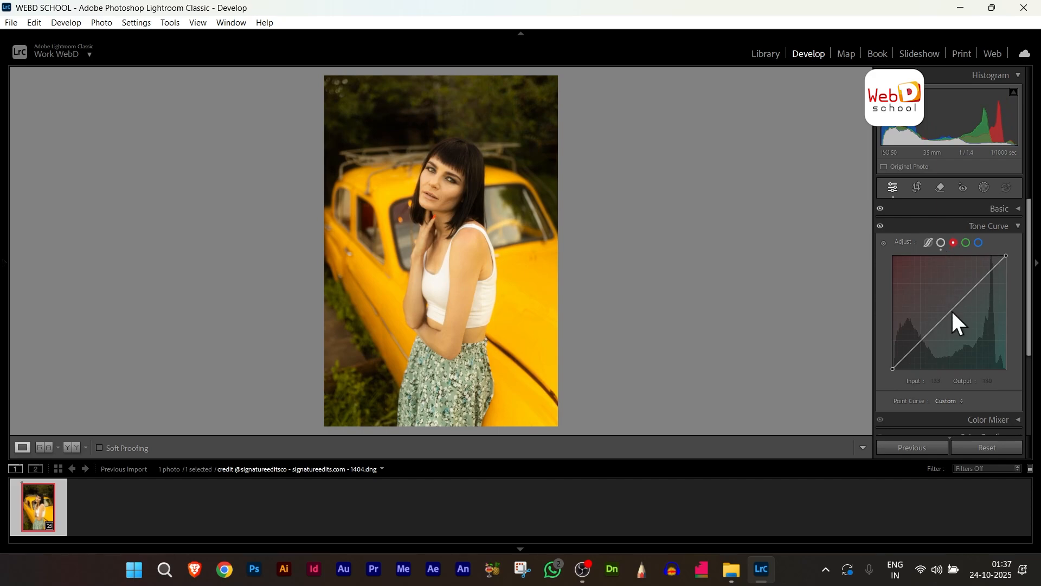
left_click(951, 310)
mouse_move(953, 311)
left_mouse_down()
mouse_move(942, 296)
mouse_move(955, 328)
mouse_move(947, 319)
left_mouse_up()
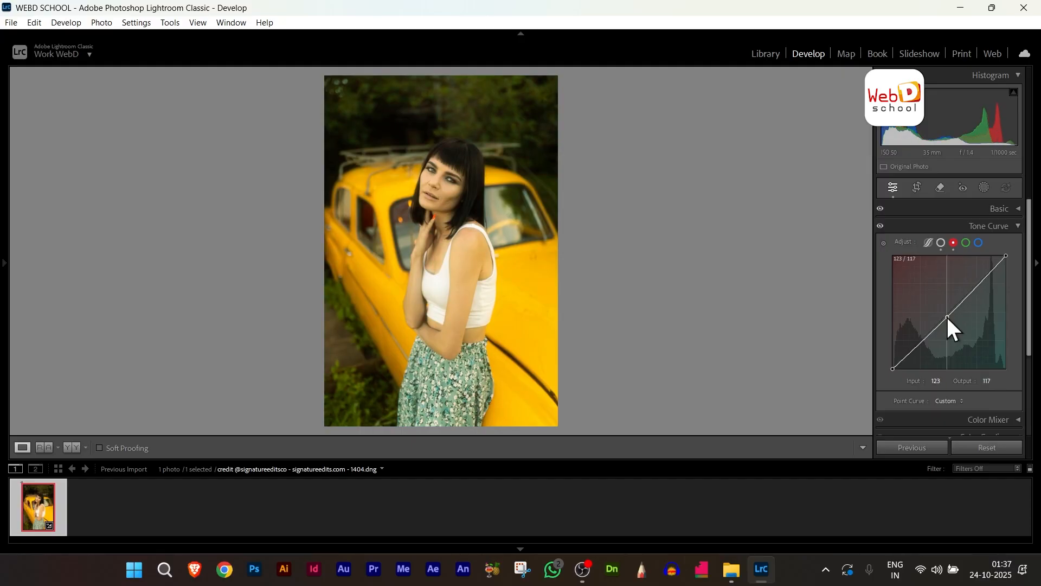
Try raising the green curve's midtones to input 130, output 136, and lowering the blue curve's to input 135, output 125
left_click(966, 243)
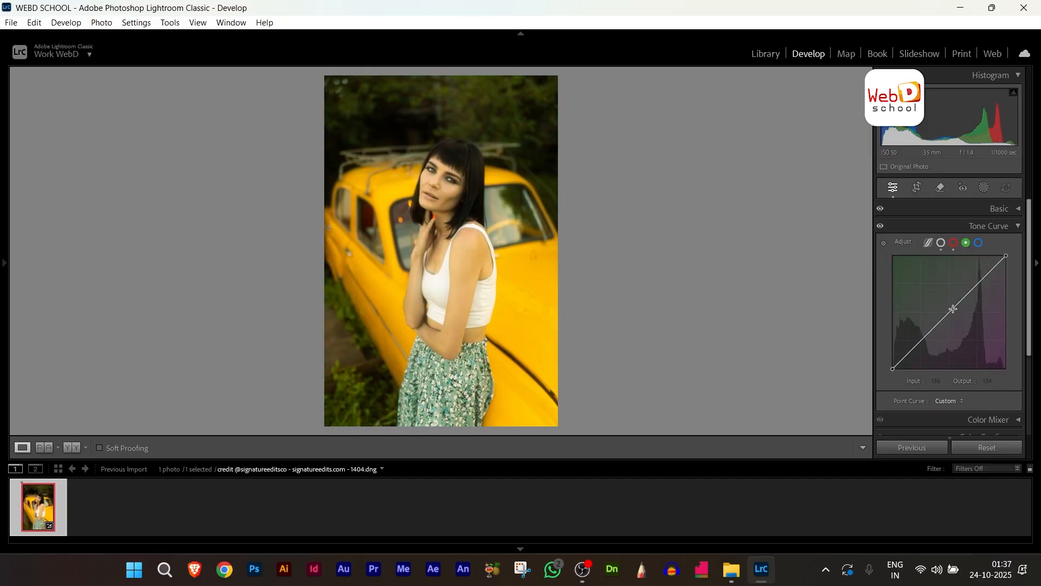
mouse_move(954, 308)
left_mouse_down()
mouse_move(937, 284)
mouse_move(950, 307)
left_mouse_up()
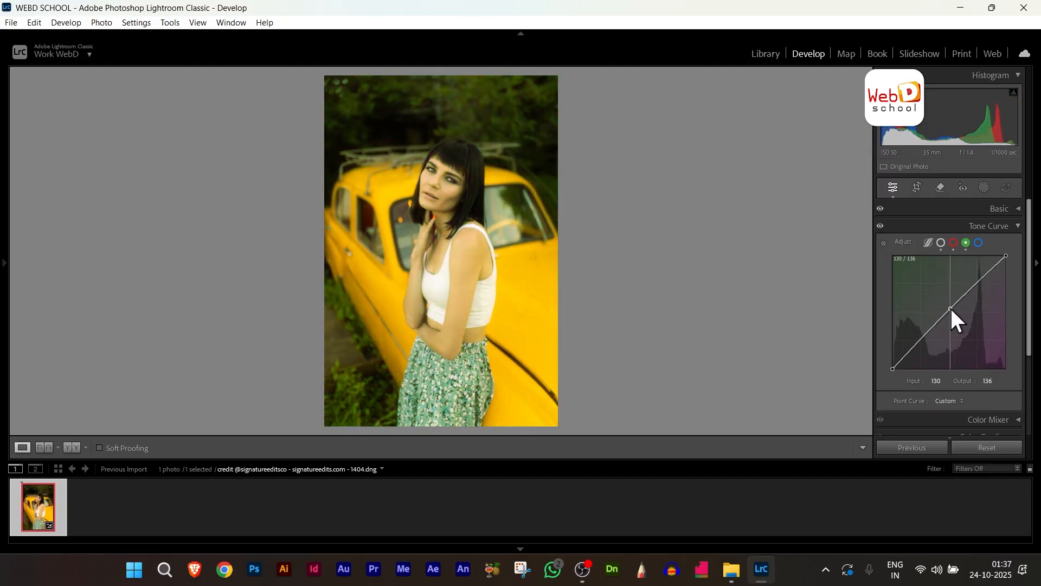
left_click(978, 244)
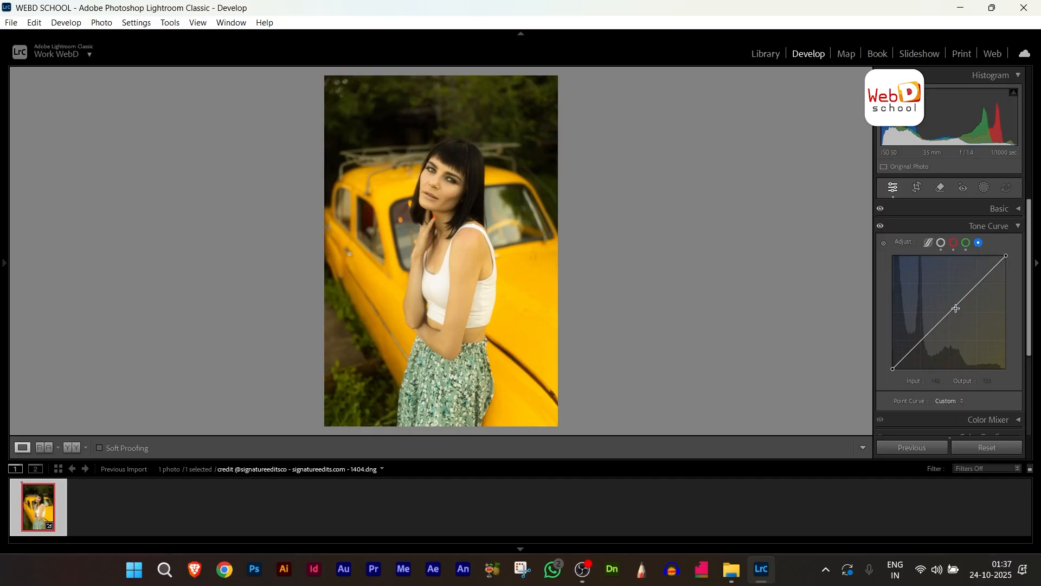
mouse_move(954, 306)
left_mouse_down()
mouse_move(942, 284)
mouse_move(952, 313)
left_mouse_up()
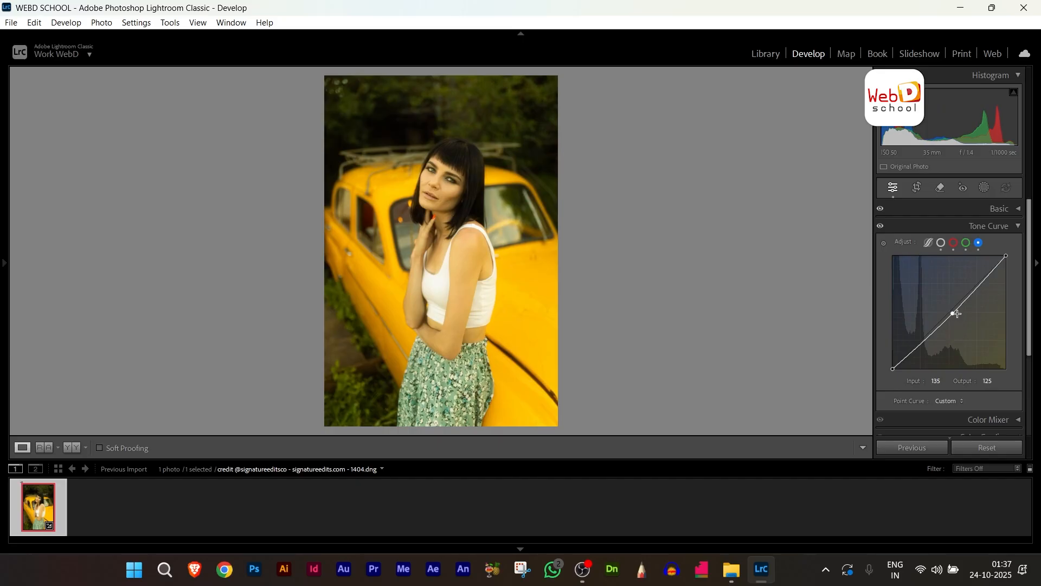
Go back through the channels and remove the added curve points to restore a linear tone curve
left_click(966, 242)
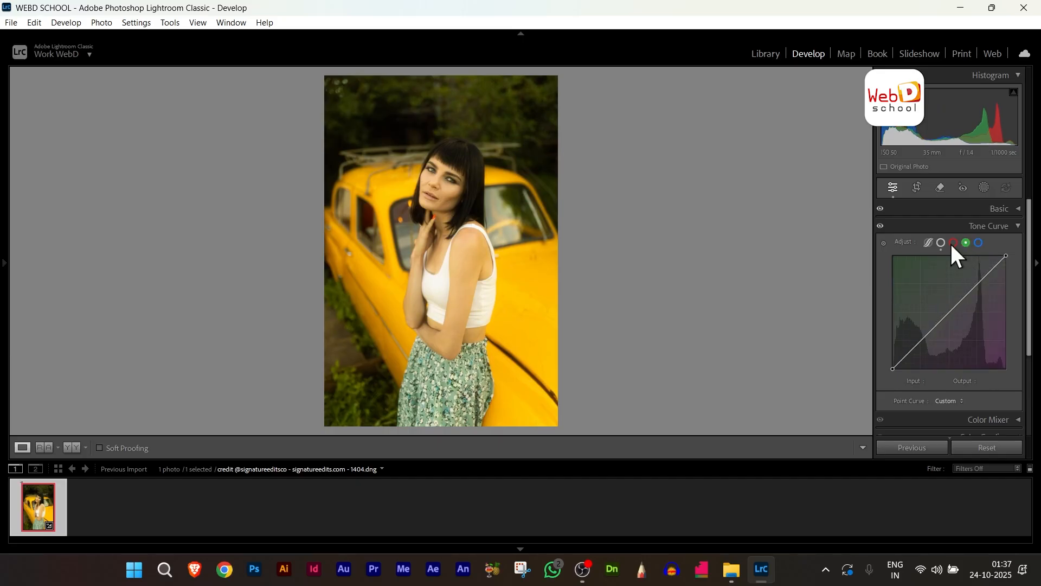
left_click(954, 243)
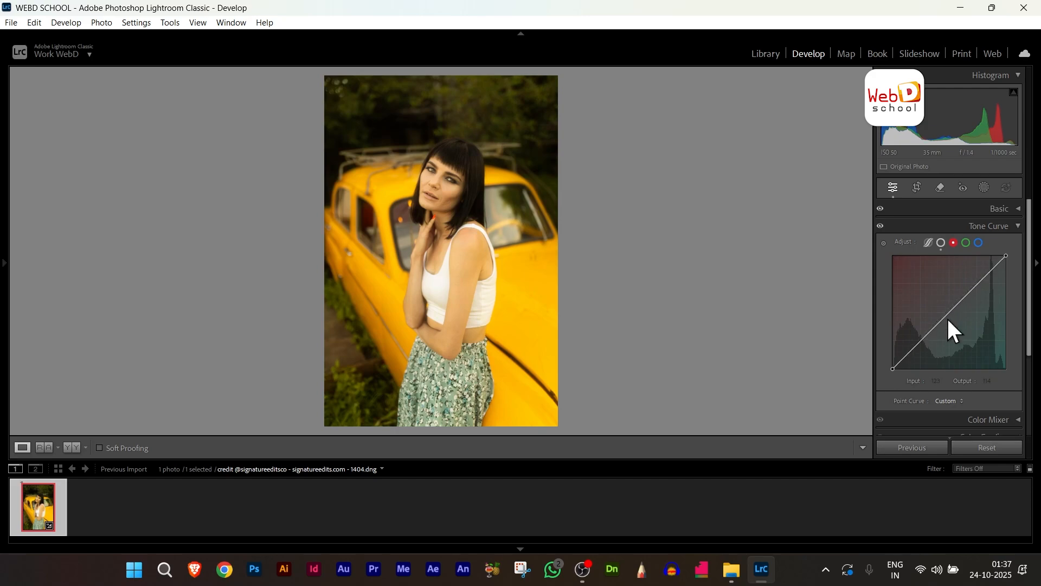
left_click(941, 243)
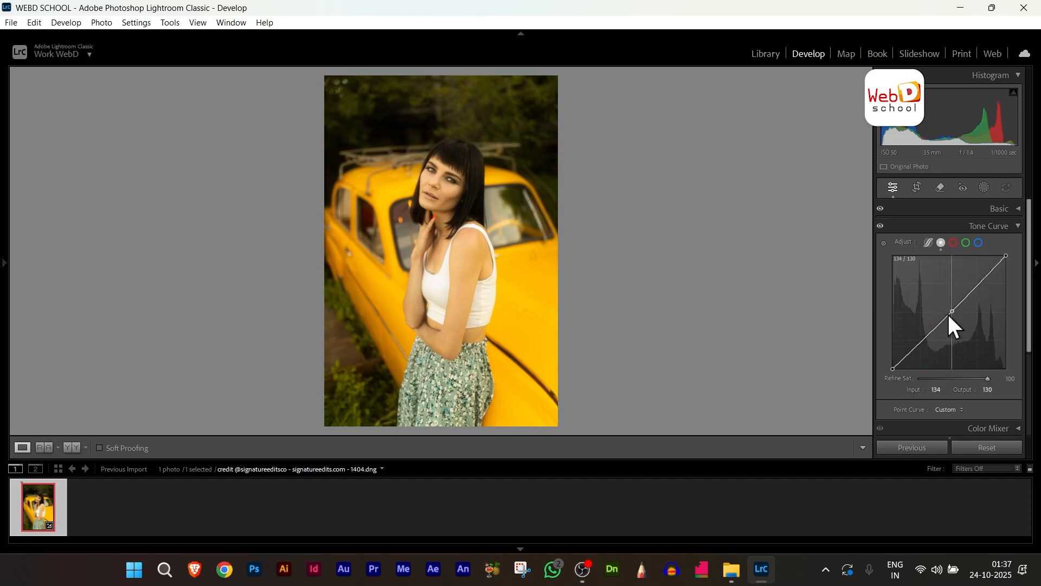
double_click(949, 315)
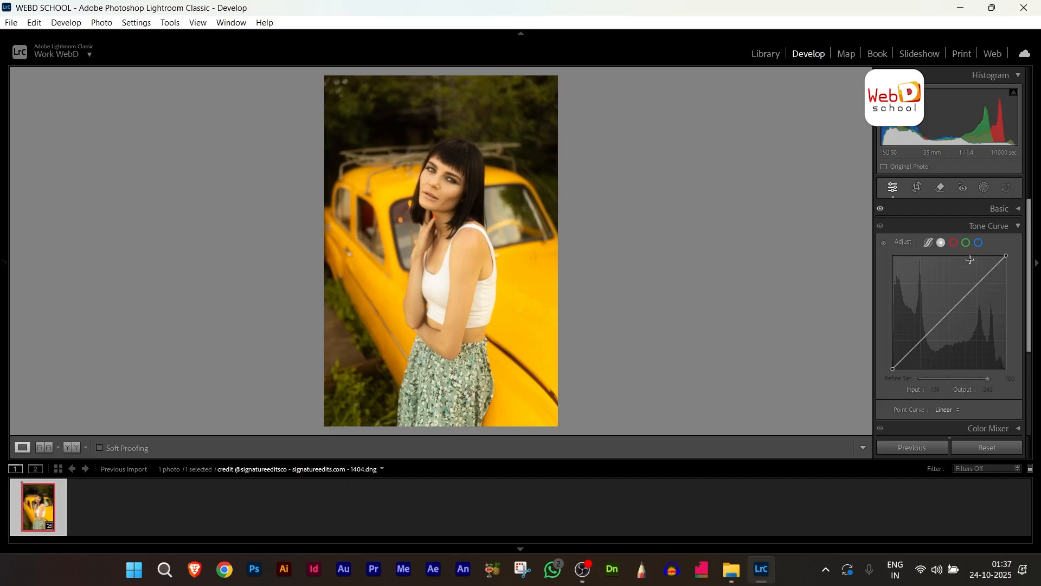
Raise the red curve's midtones to input 139, output 146, and the blue curve's to input 148, output 156, and close the Tone Curve
left_click(954, 244)
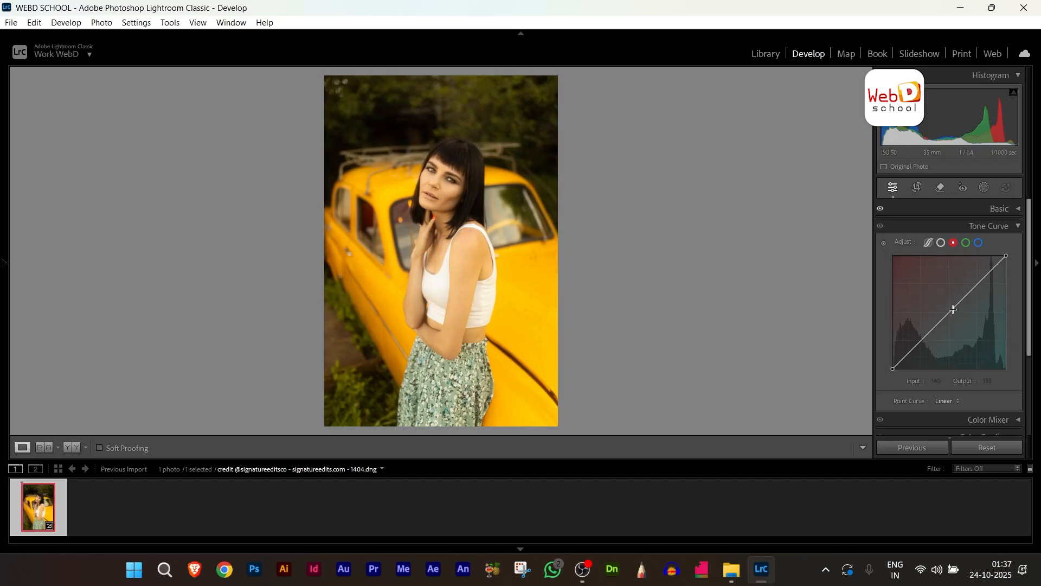
left_click(953, 307)
left_click_drag(953, 310, 956, 304)
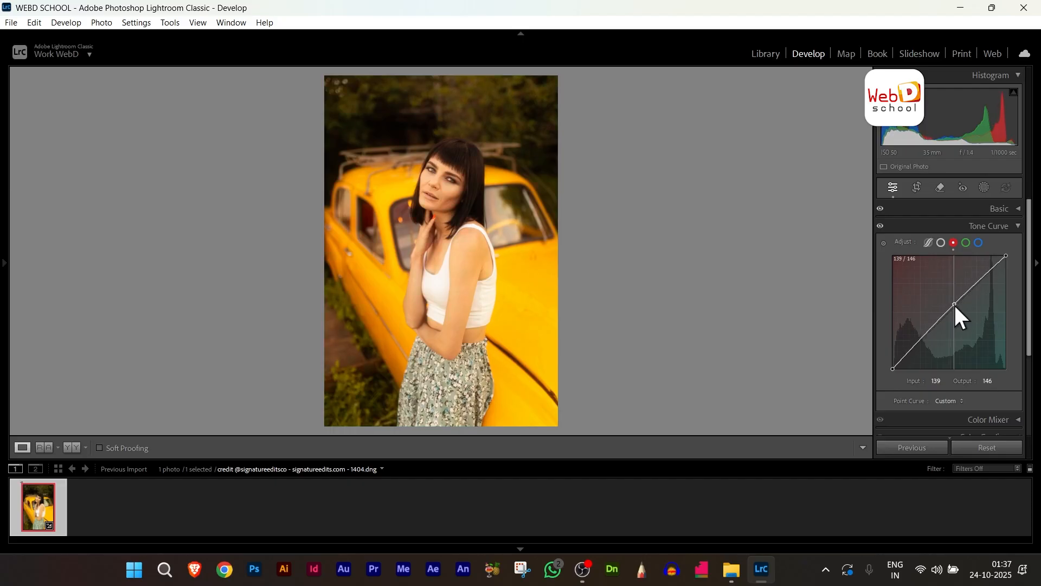
left_click(979, 243)
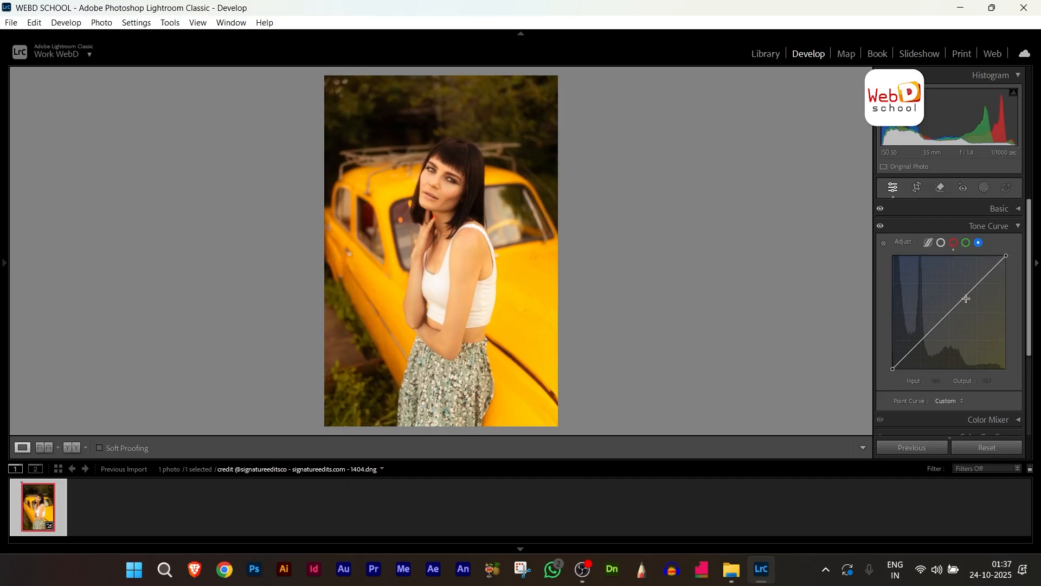
left_click_drag(960, 303, 958, 298)
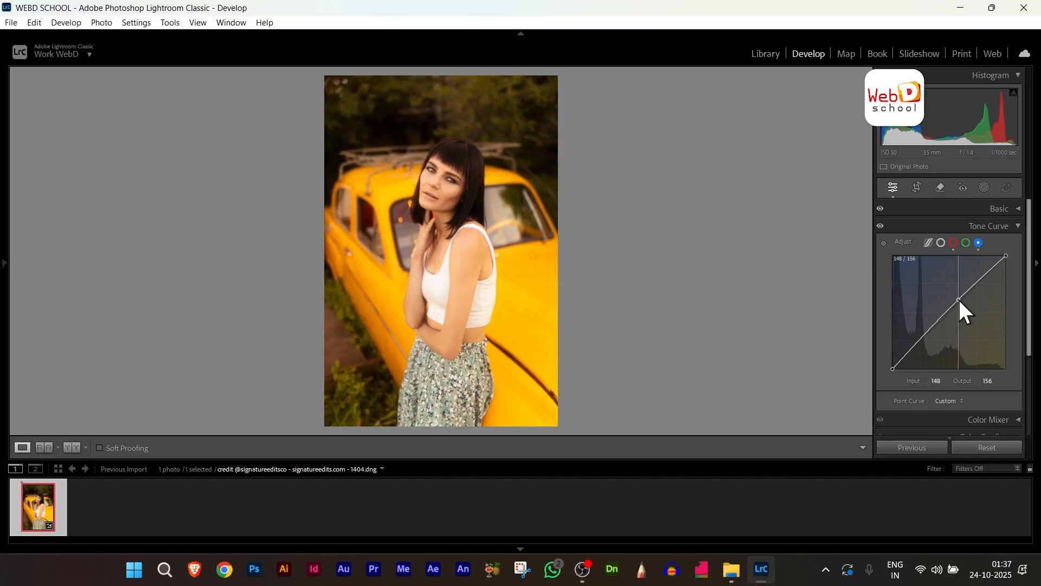
left_click(1014, 226)
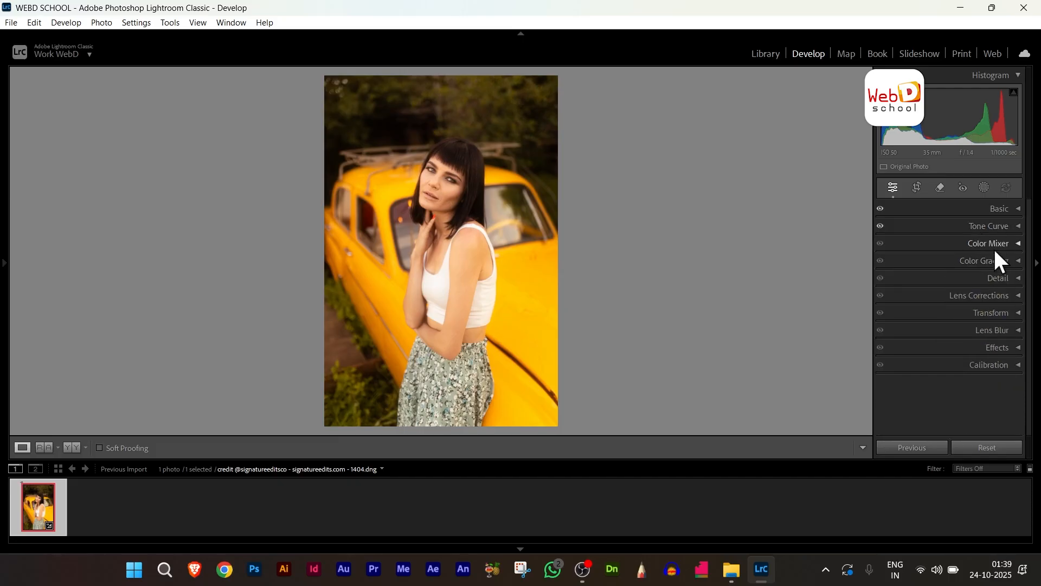
Show the Color Mixer's HSL adjustments and set the red hue to +13 and the orange hue to +12
left_click(996, 253)
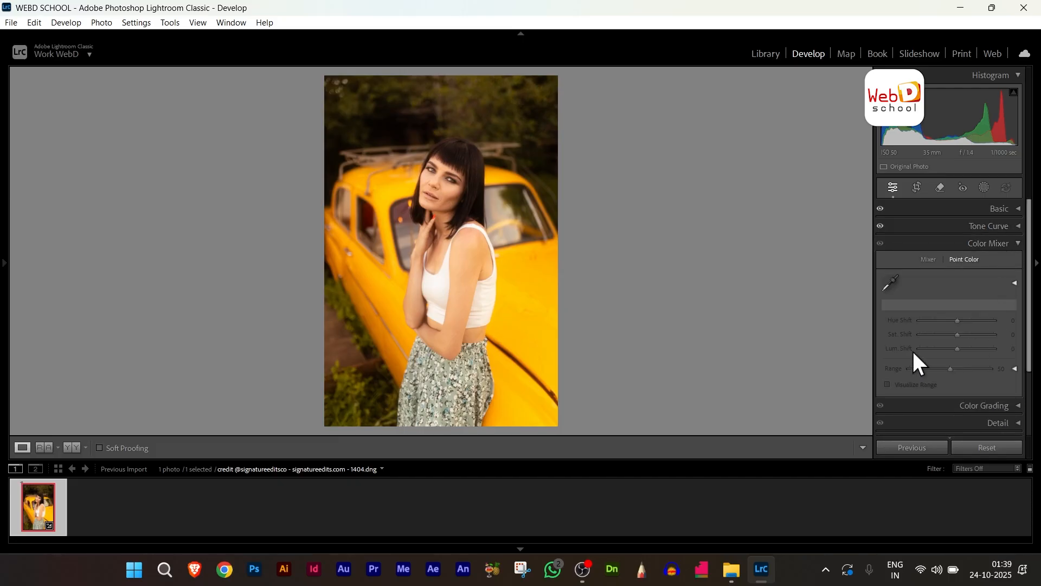
left_click(929, 259)
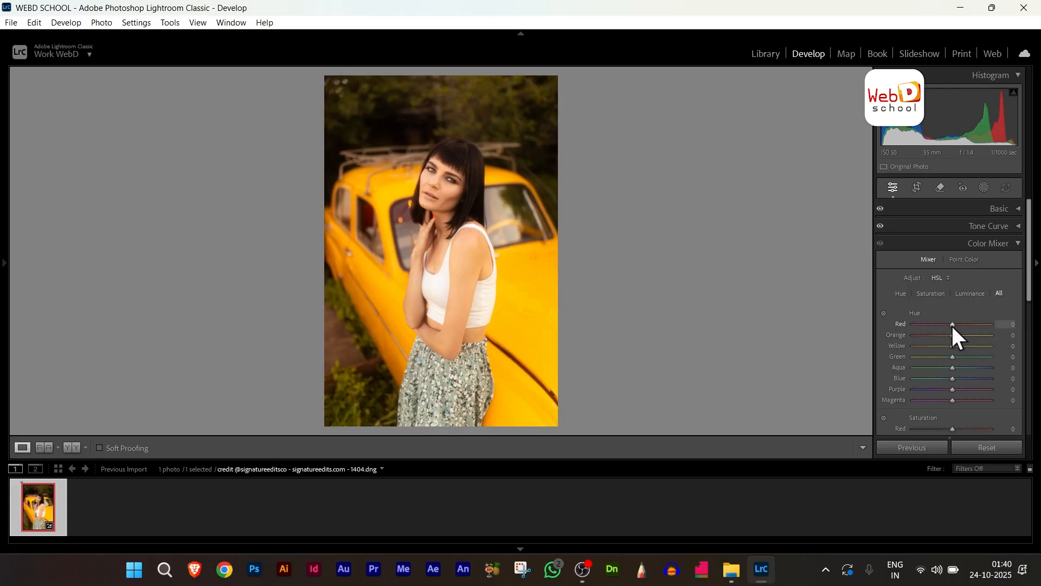
mouse_move(952, 325)
left_mouse_down()
mouse_move(936, 325)
mouse_move(955, 324)
mouse_move(936, 334)
mouse_move(949, 336)
mouse_move(933, 334)
mouse_move(958, 340)
mouse_move(933, 335)
mouse_move(959, 335)
left_mouse_up()
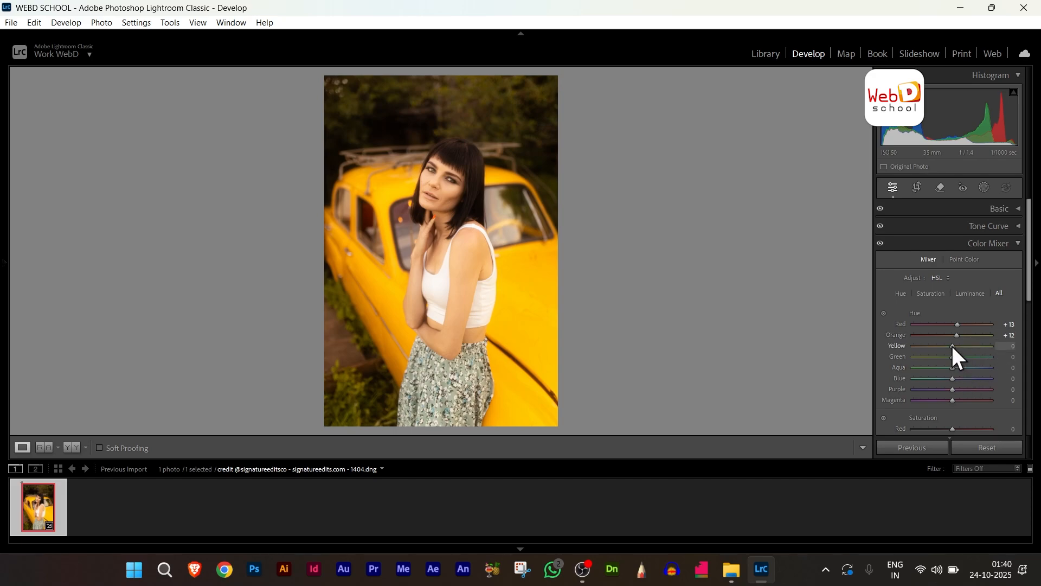
Try a yellow hue of +66 and ease it back slightly, shift the blue hue slightly toward aqua, and close the Color Mixer
left_click_drag(952, 347, 977, 346)
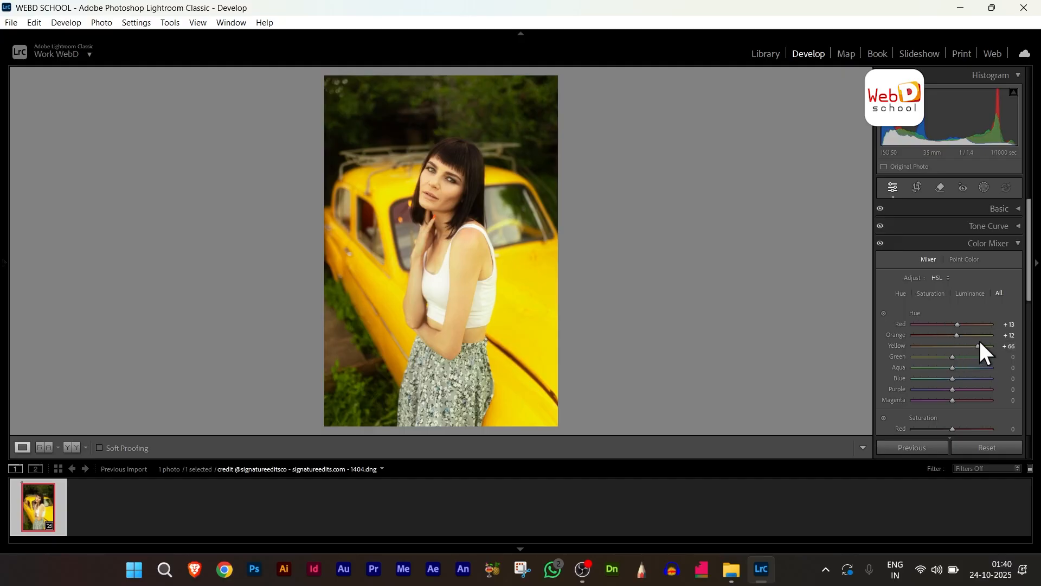
left_click_drag(982, 347, 974, 346)
mouse_move(953, 380)
left_mouse_down()
mouse_move(970, 386)
mouse_move(937, 375)
mouse_move(946, 379)
left_mouse_up()
left_click(1017, 243)
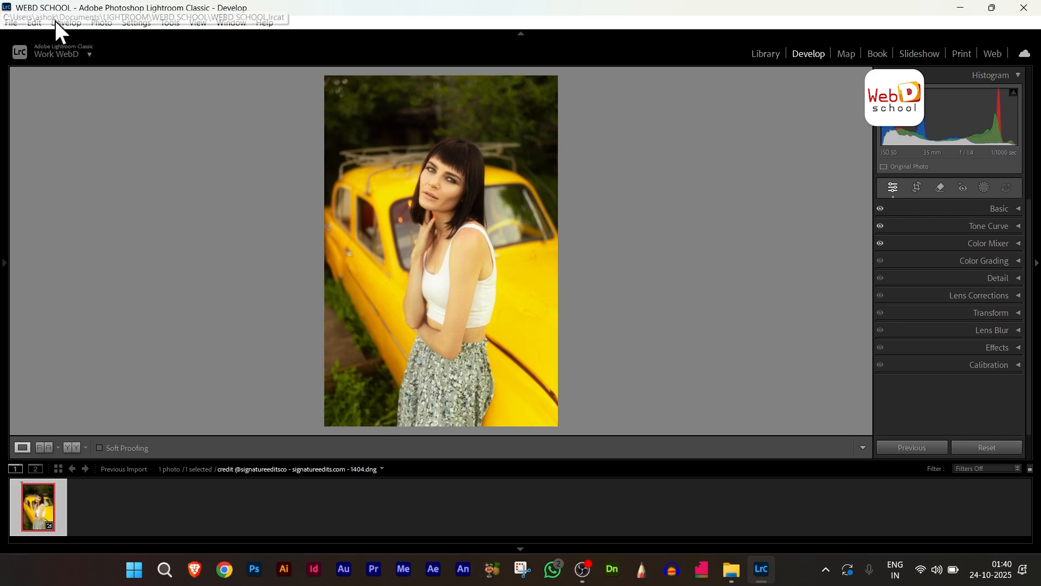
Open the Color Grading adjustments
left_click(1001, 261)
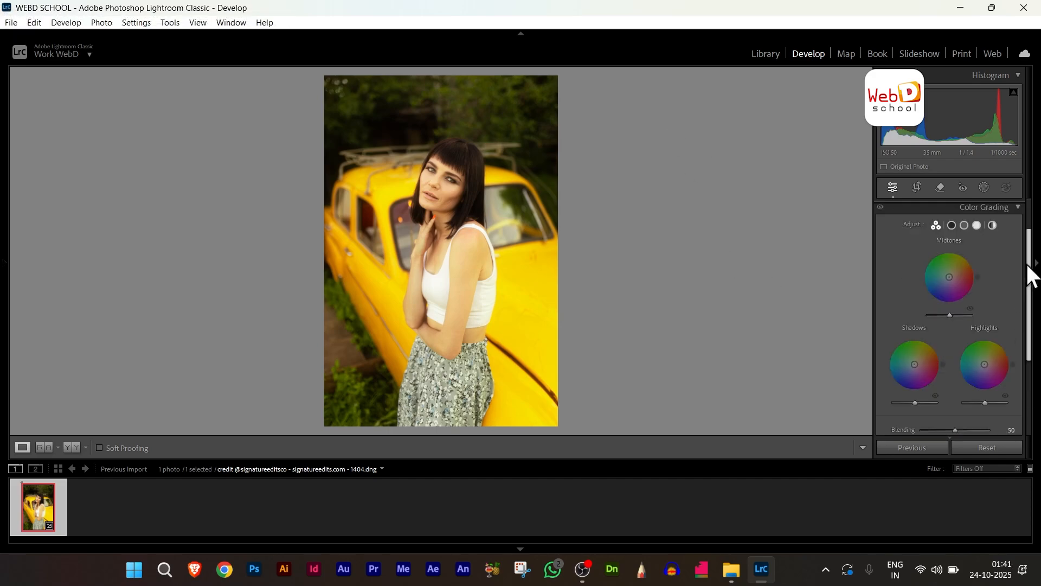